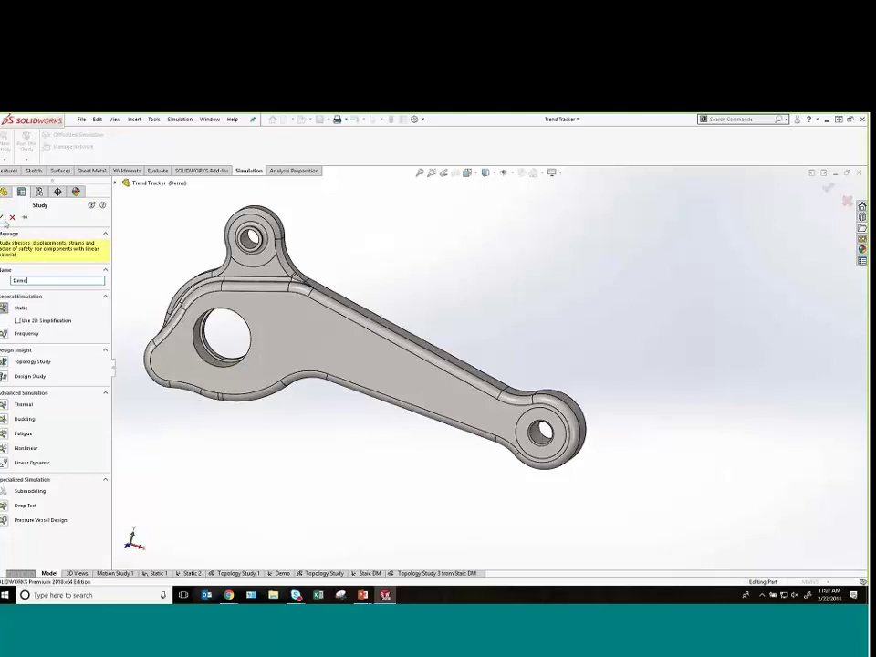
# - Create a static simulation study named Demo2
pyautogui.click(3, 217)
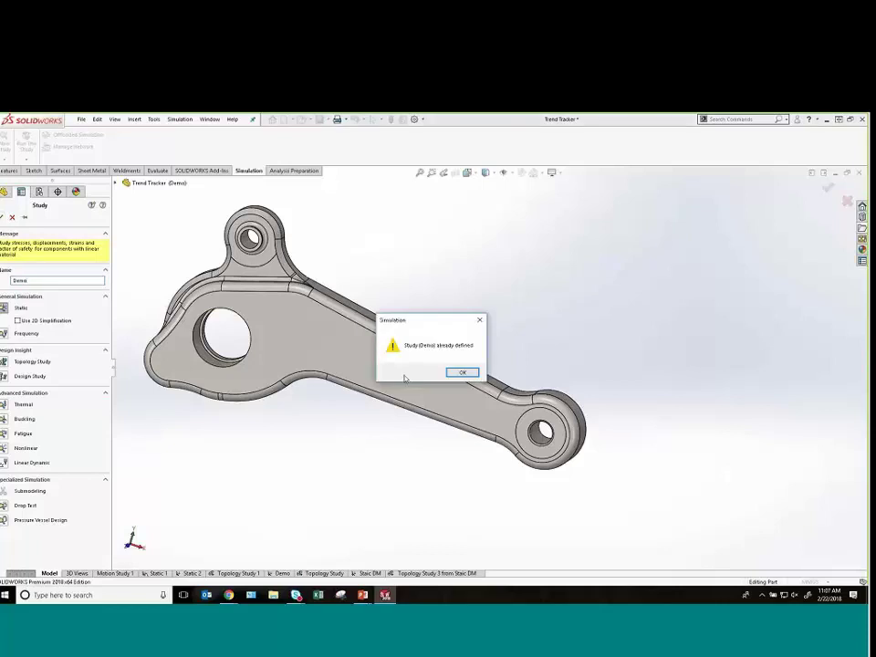
pyautogui.click(462, 374)
pyautogui.write('2')
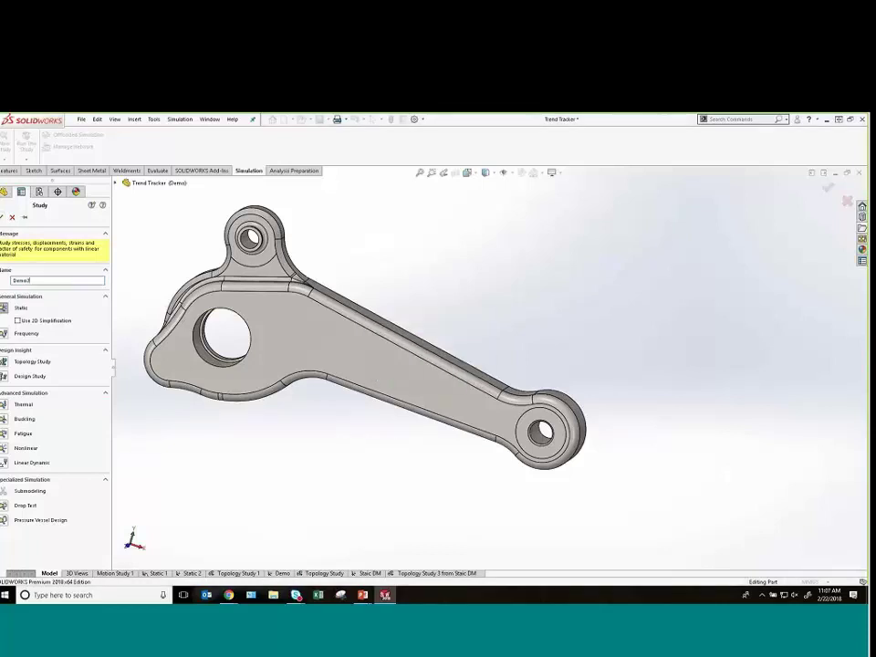
pyautogui.press('Return')
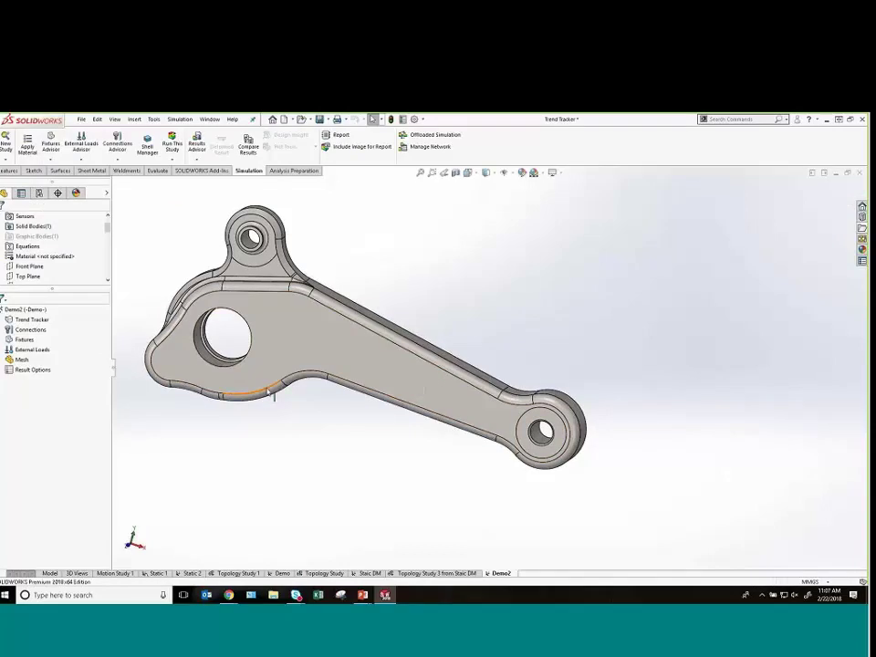
# - Assign Alloy Steel as the material of the Trend Tracker part in the study
pyautogui.rightClick(40, 321)
pyautogui.click(64, 330)
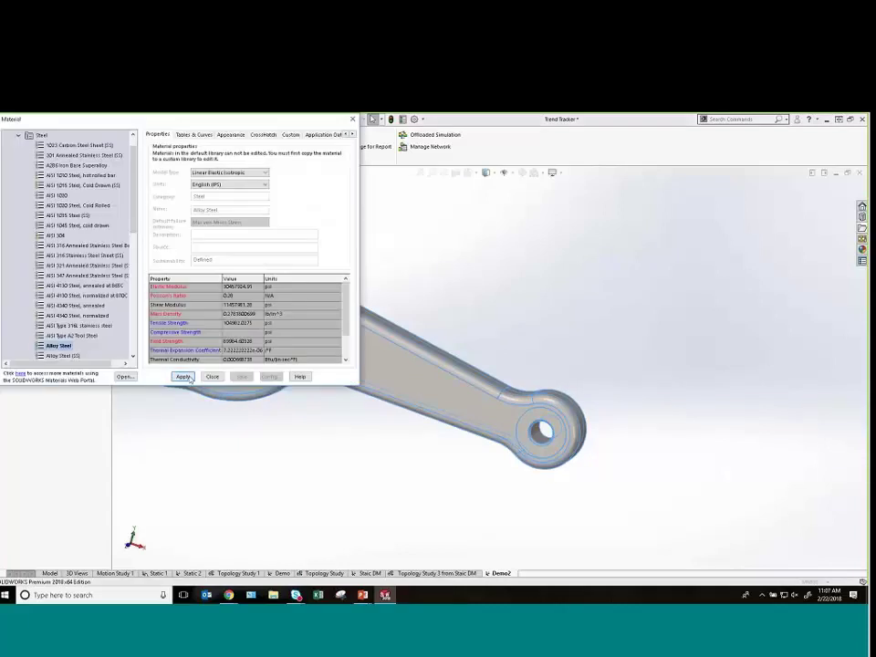
pyautogui.click(183, 377)
pyautogui.click(212, 378)
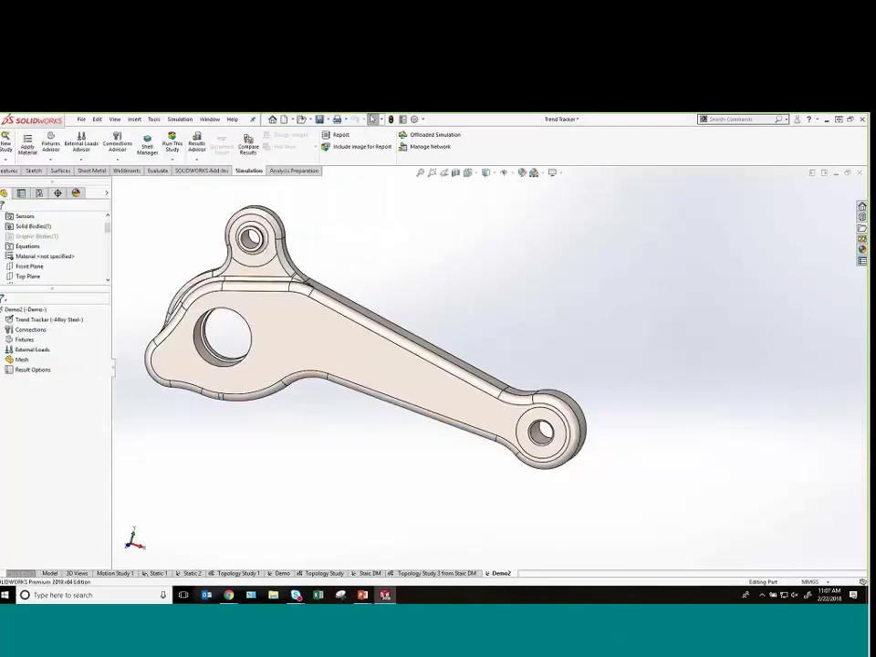
# - Add rigid bearing fixtures with self-alignment to the upper lug's hole and the large bore
pyautogui.rightClick(28, 341)
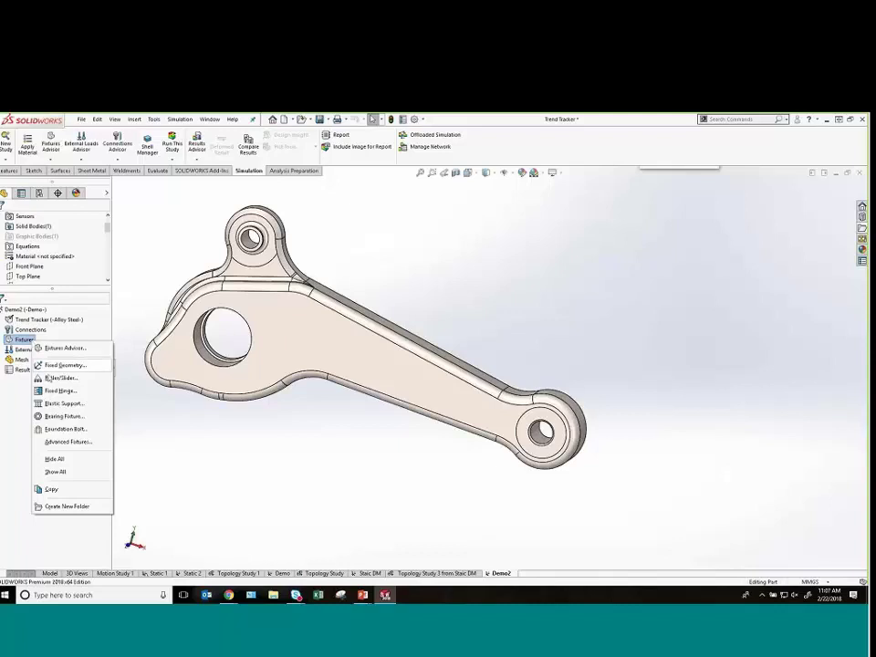
pyautogui.click(72, 417)
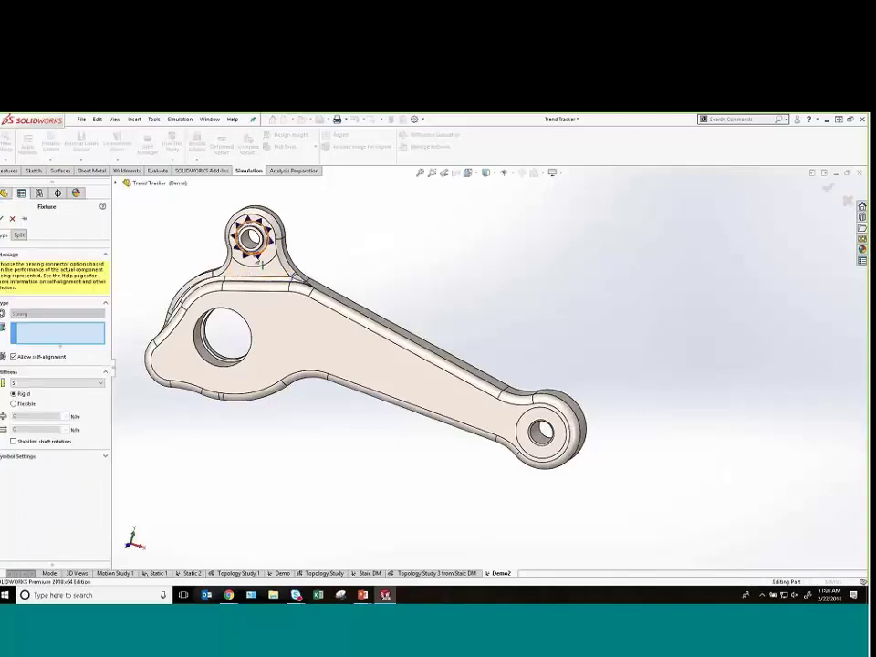
pyautogui.click(251, 238)
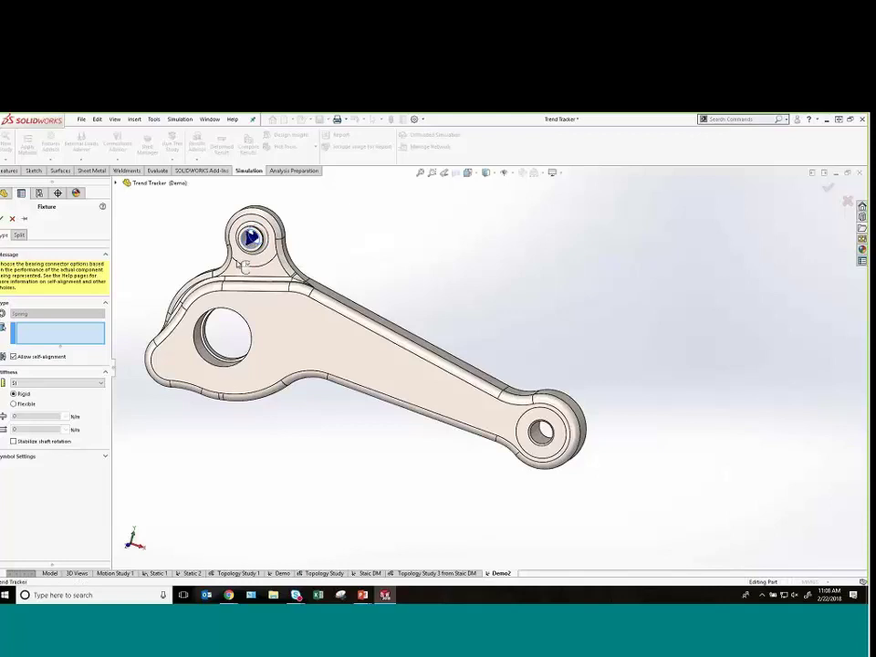
pyautogui.click(212, 357)
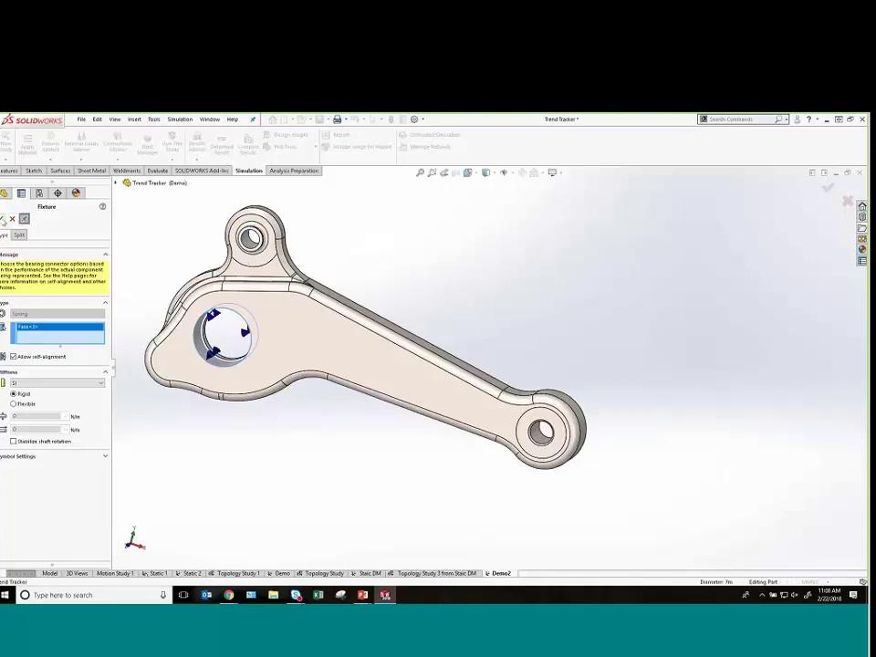
pyautogui.press('Delete')
pyautogui.click(252, 239)
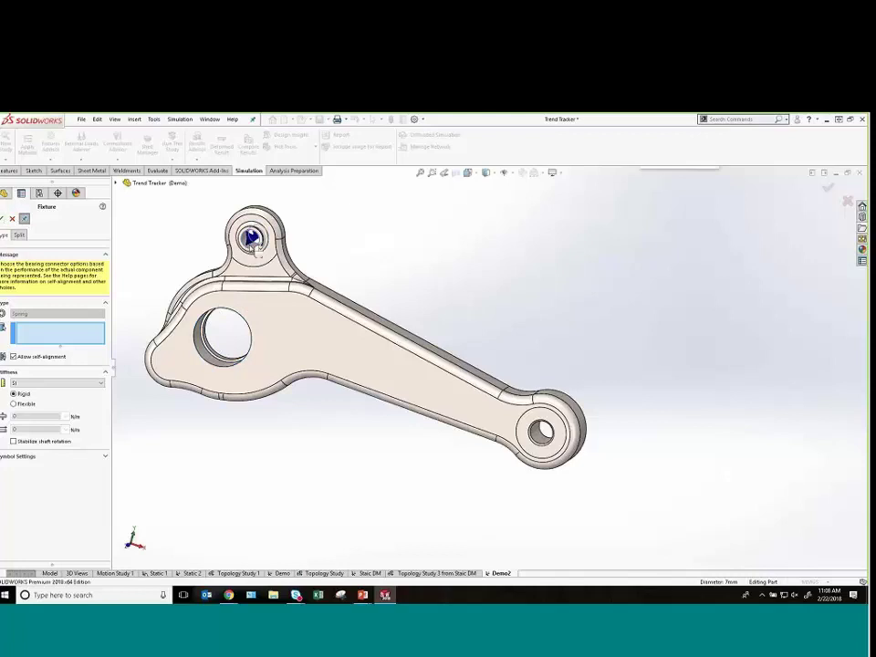
pyautogui.click(5, 219)
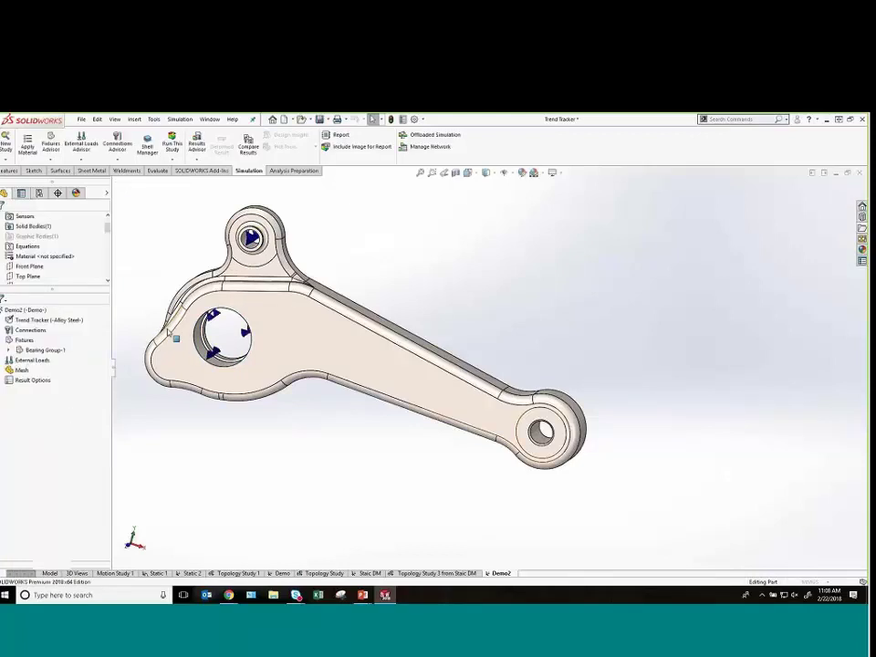
# - Add a fixed hinge fixture on the inner stepped face of the large bore
pyautogui.scroll(-2, 55, 247)
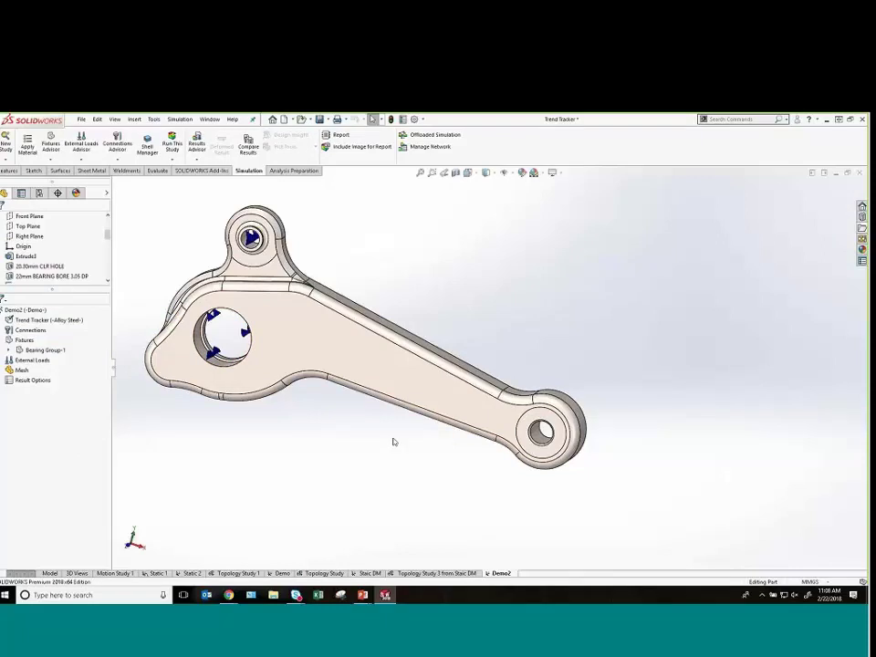
pyautogui.moveTo(234, 378); pyautogui.dragTo(205, 379, button='middle')
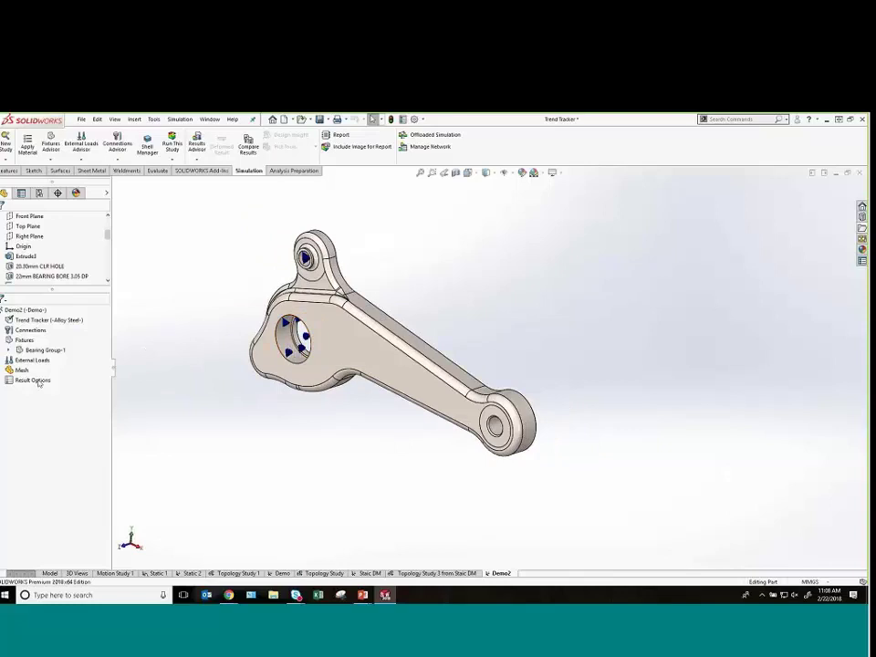
pyautogui.rightClick(20, 341)
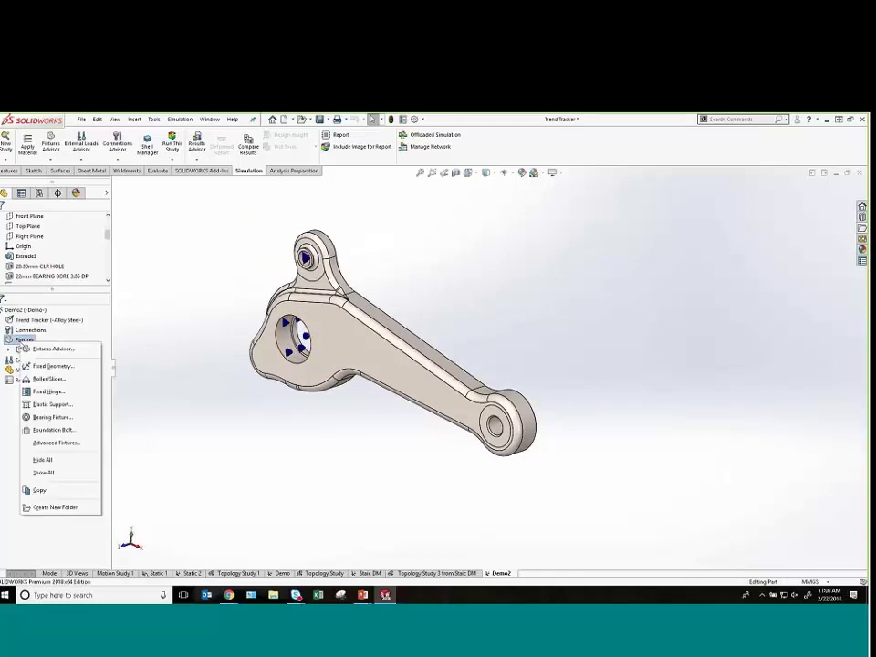
pyautogui.click(56, 391)
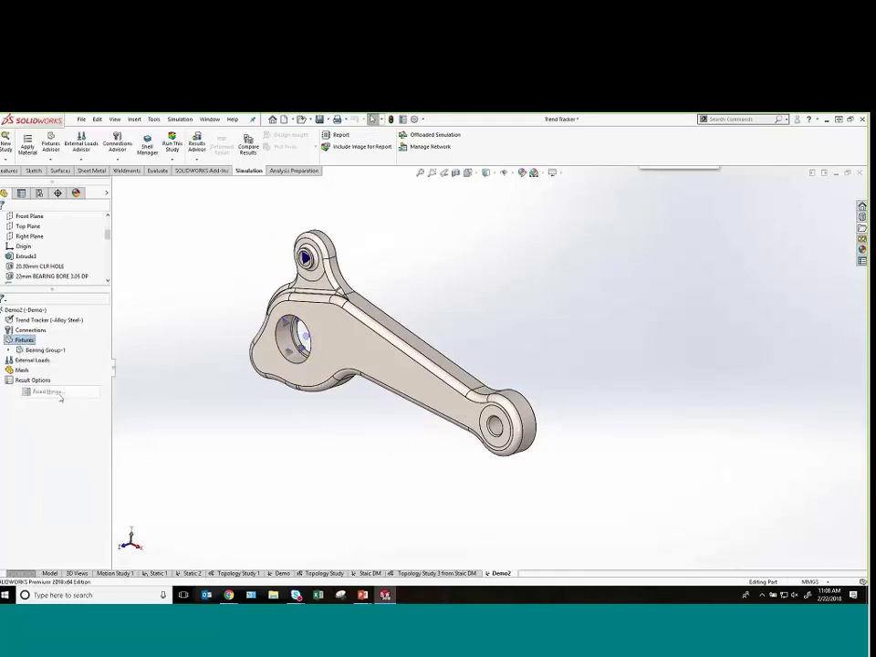
pyautogui.moveTo(257, 403); pyautogui.dragTo(281, 377, button='middle')
pyautogui.scroll(-5, 238, 351)
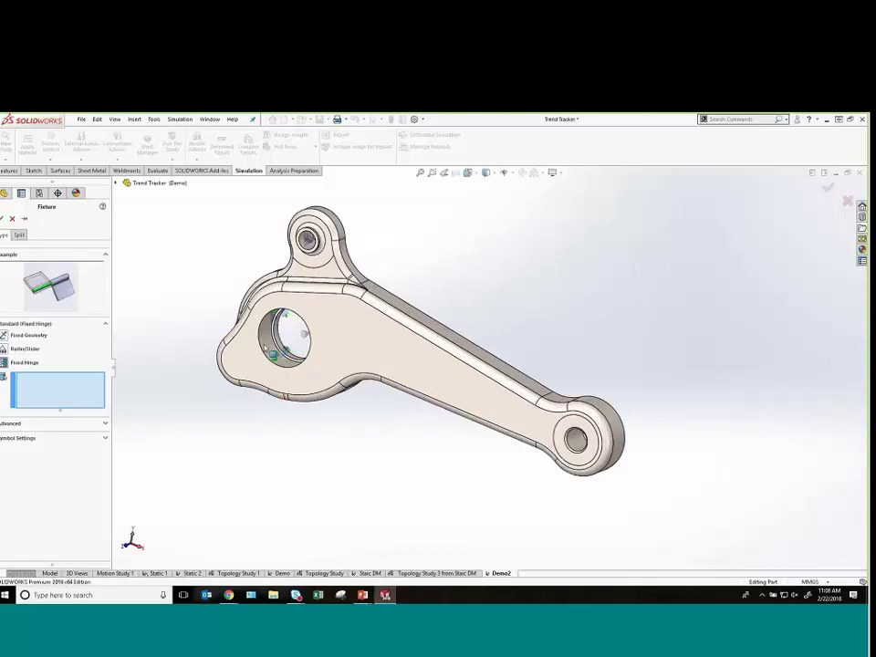
pyautogui.click(338, 356)
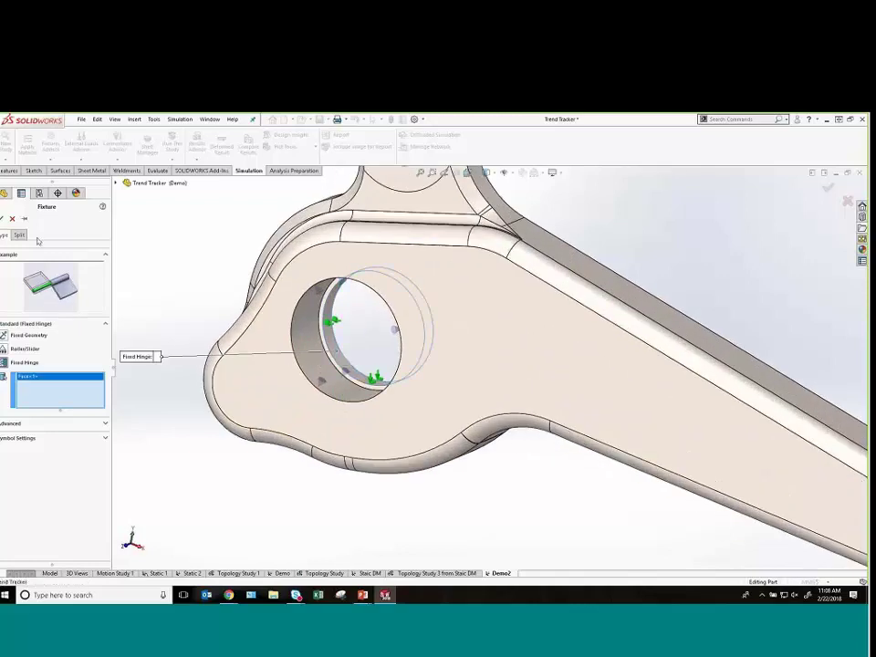
pyautogui.click(3, 218)
# - Apply a force of -200 N per item, normal to the Top Plane, on the hole face at the arm's far end
pyautogui.scroll(5, 502, 465)
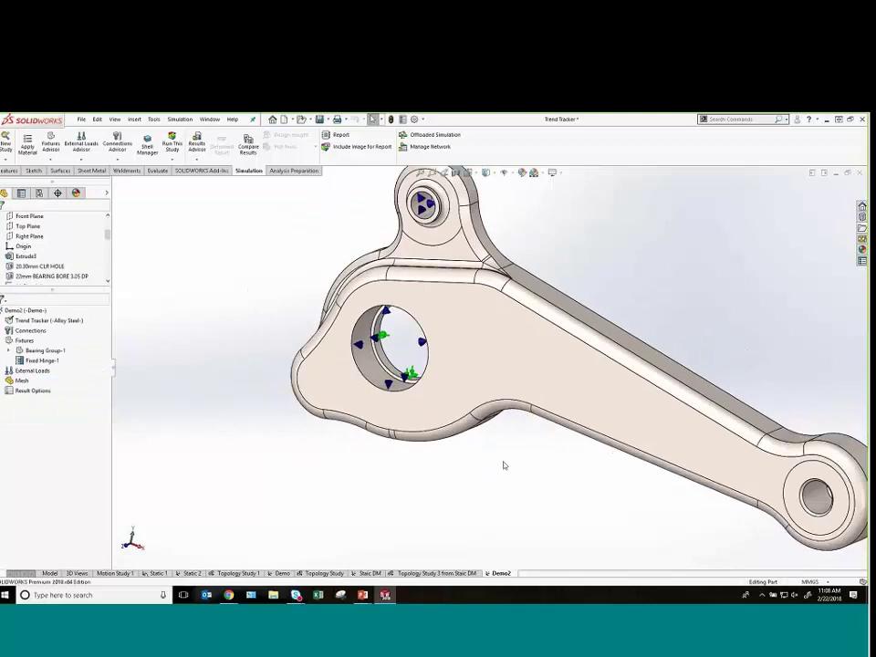
pyautogui.scroll(2, 584, 485)
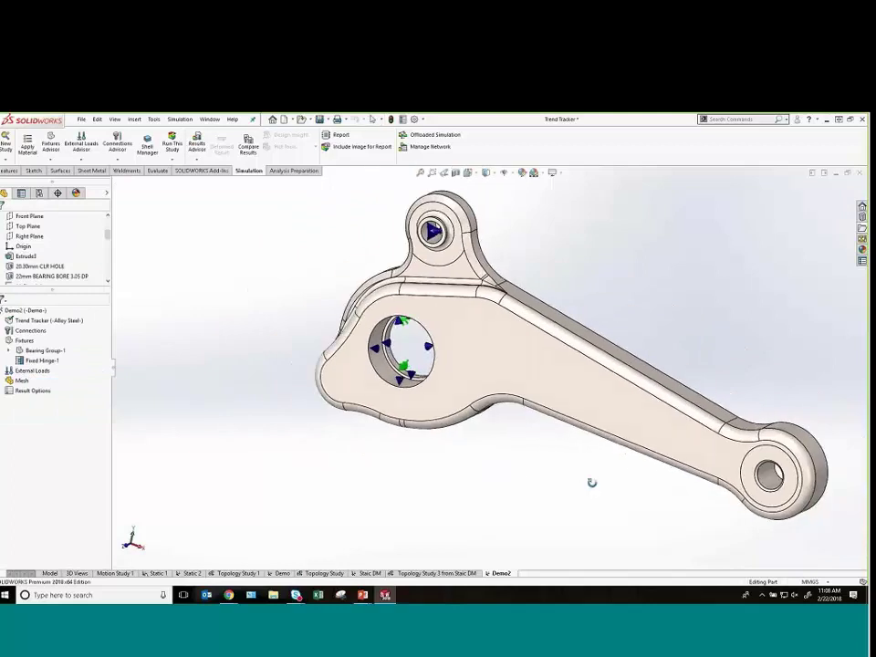
pyautogui.rightClick(45, 370)
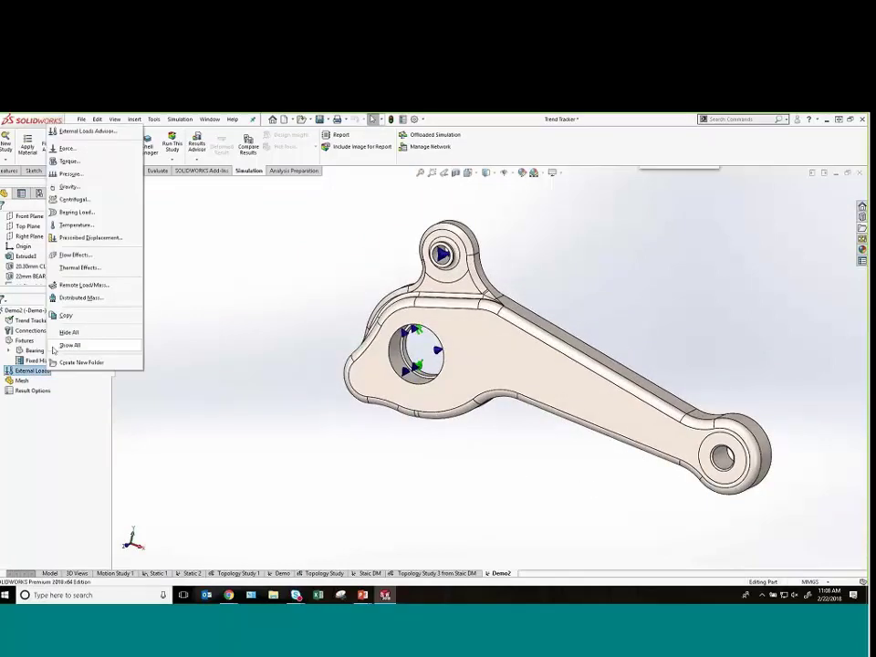
pyautogui.click(68, 148)
pyautogui.click(723, 458)
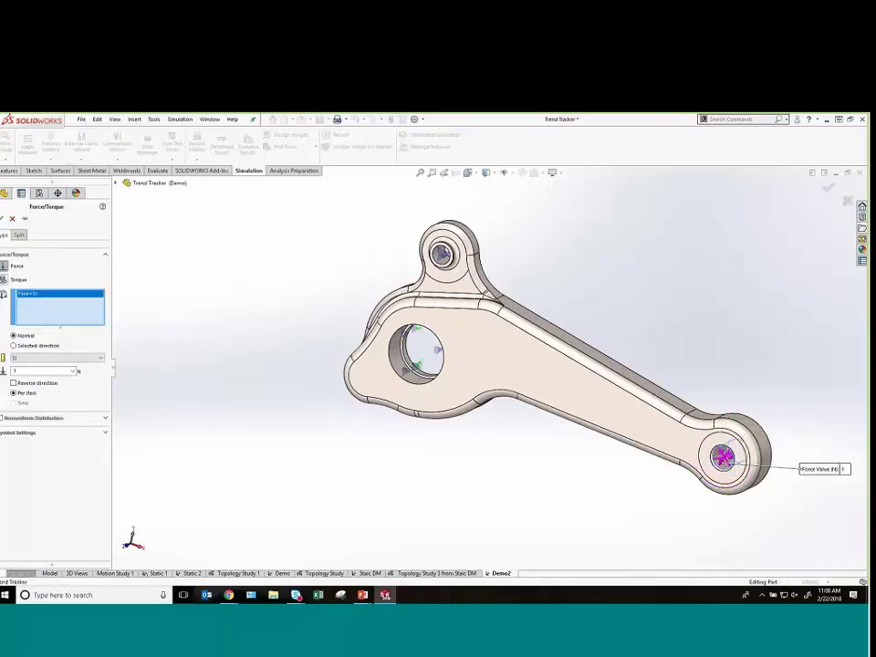
pyautogui.click(14, 346)
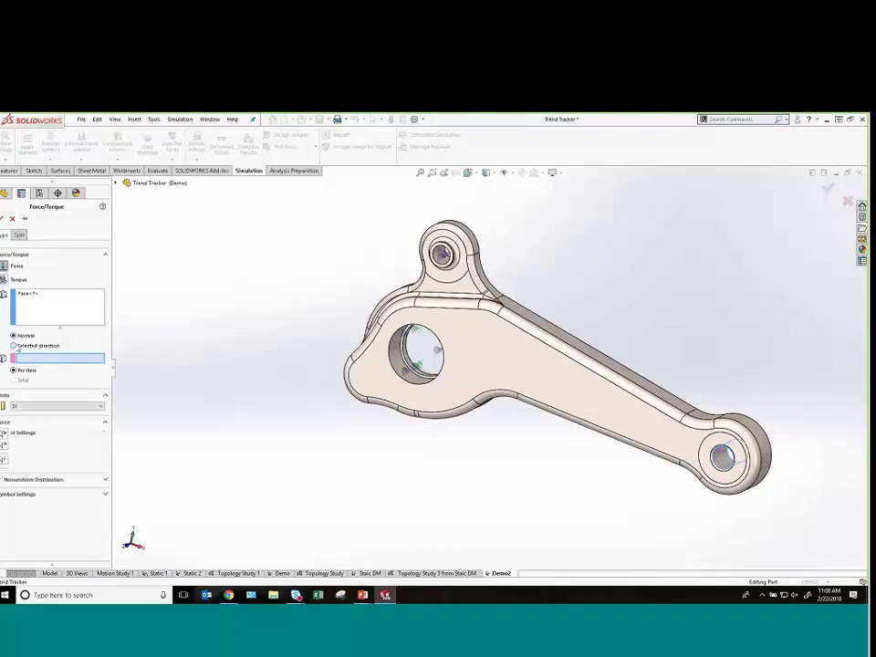
pyautogui.click(151, 182)
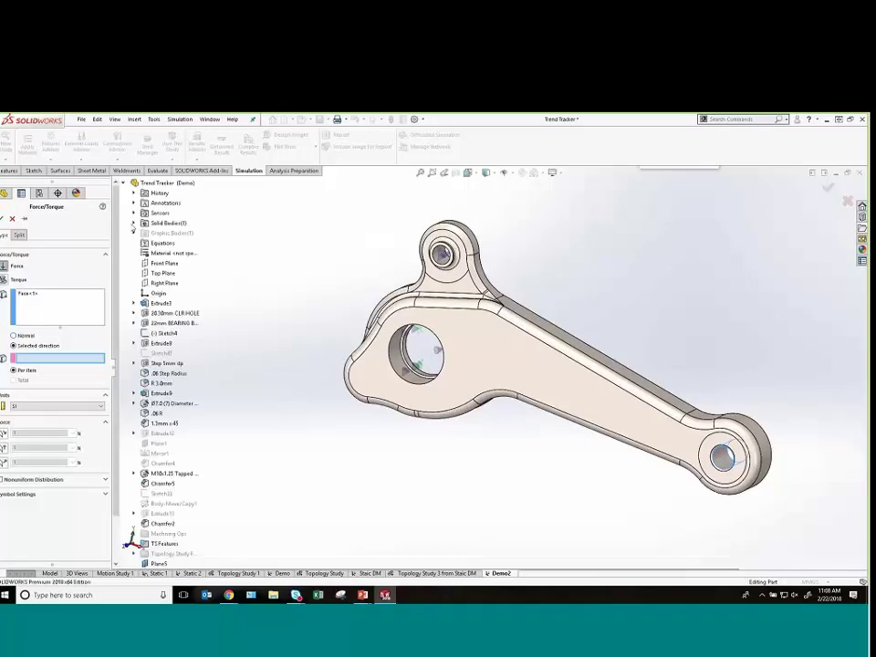
pyautogui.click(164, 273)
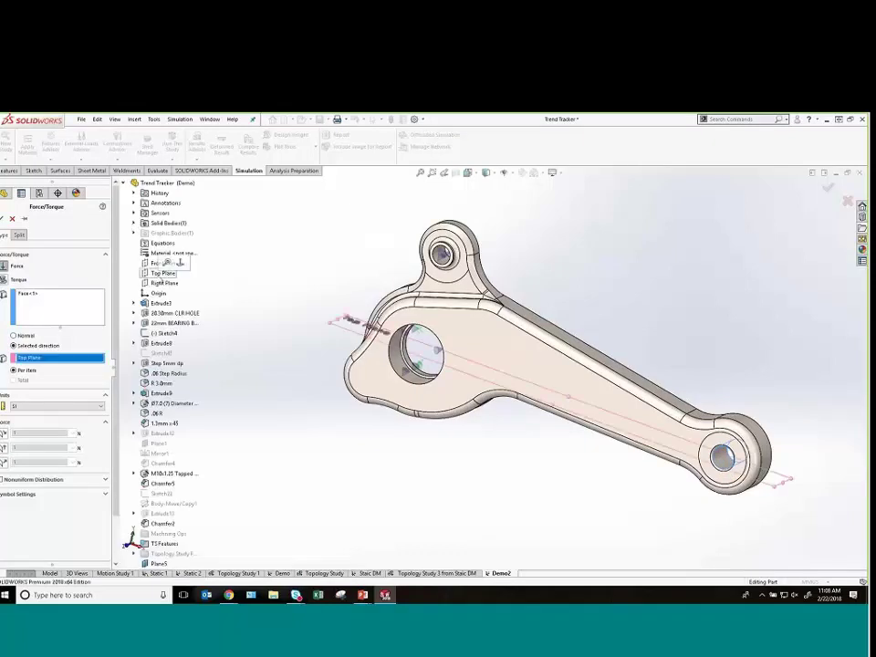
pyautogui.click(13, 463)
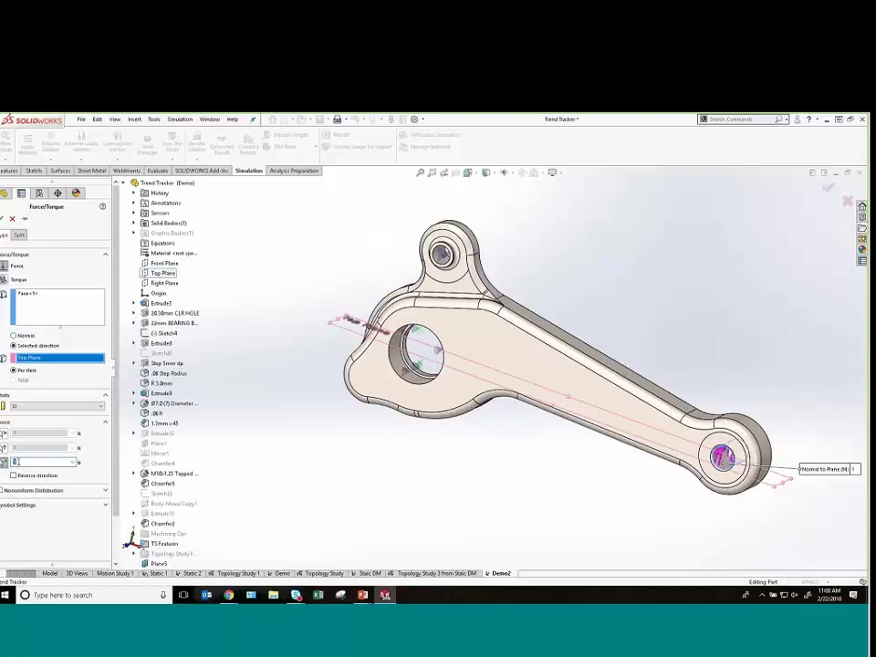
pyautogui.write('200')
pyautogui.press('Return')
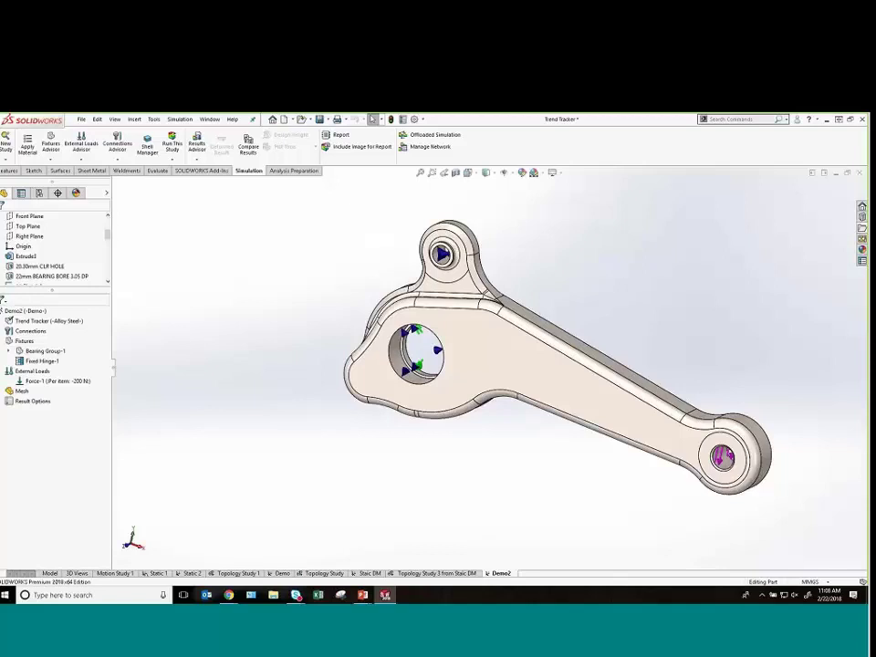
# - Mesh the part with a curvature-based mesh at the default density
pyautogui.rightClick(23, 392)
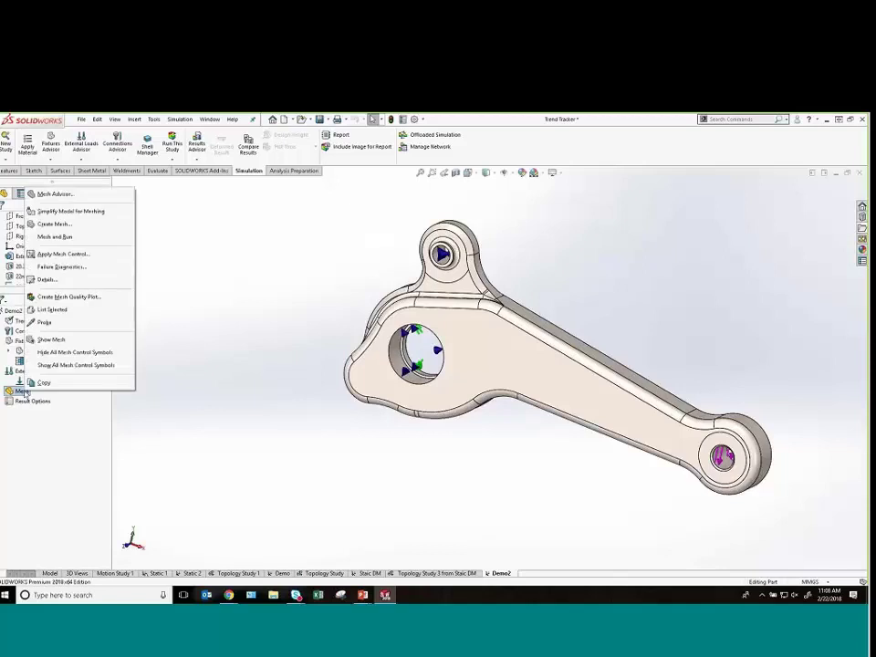
pyautogui.click(60, 224)
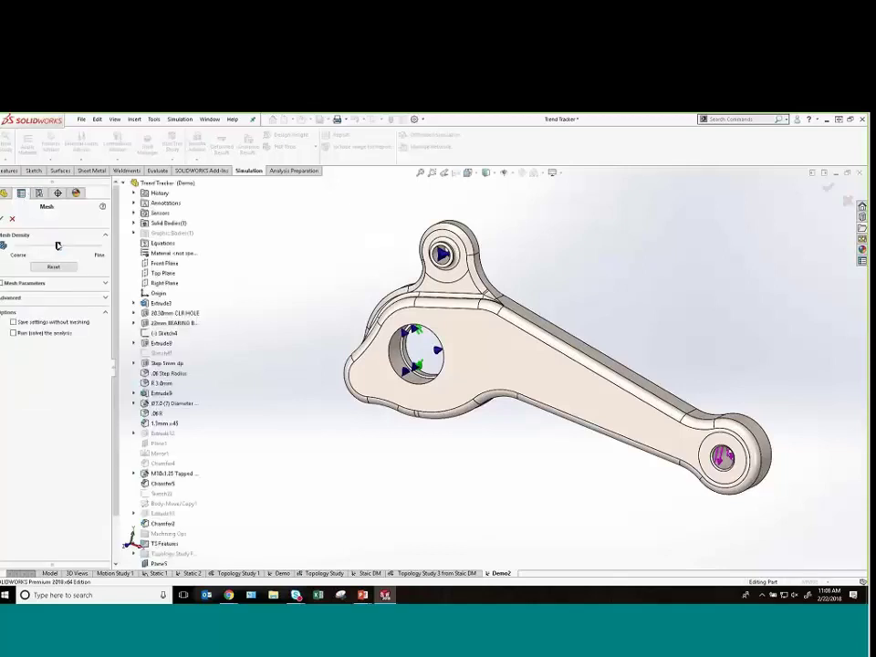
pyautogui.click(4, 285)
pyautogui.click(13, 302)
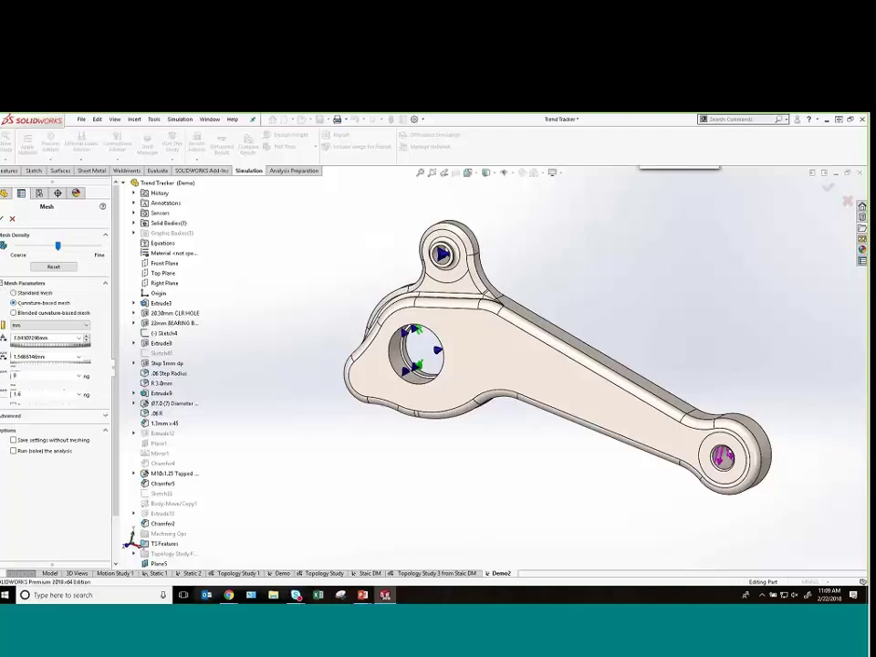
pyautogui.click(5, 219)
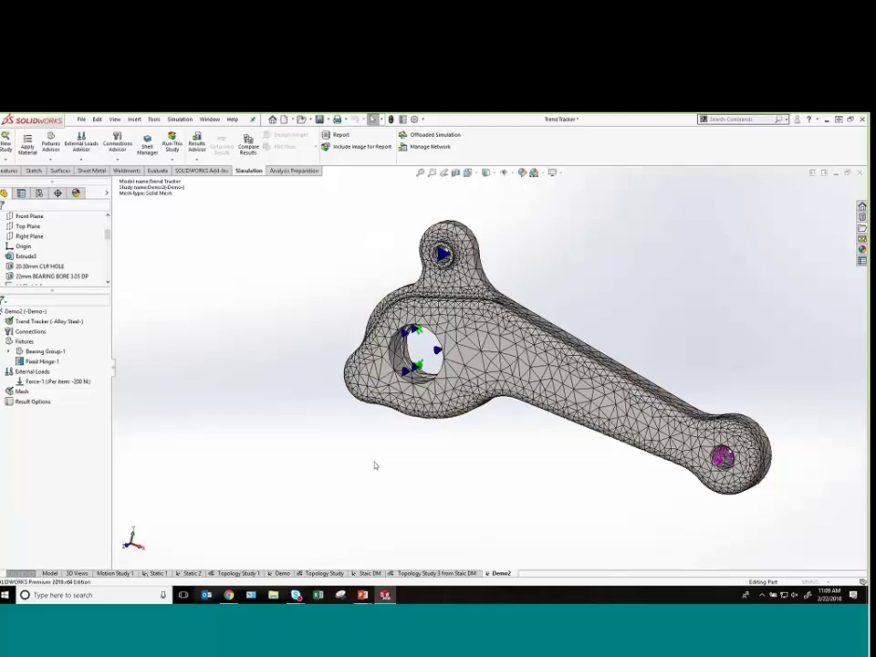
# - Run the Demo2 study and check the yield strength on the von Mises stress plot's legend
pyautogui.moveTo(661, 470)
pyautogui.mouseDown(button='middle')
pyautogui.moveTo(648, 478)
pyautogui.moveTo(670, 472)
pyautogui.mouseUp(button='middle')
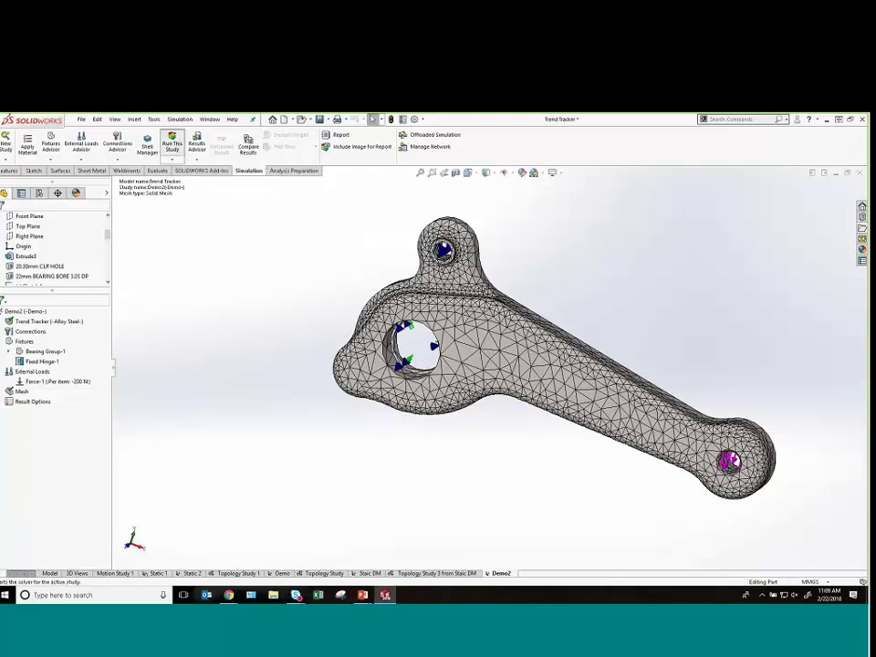
pyautogui.click(172, 144)
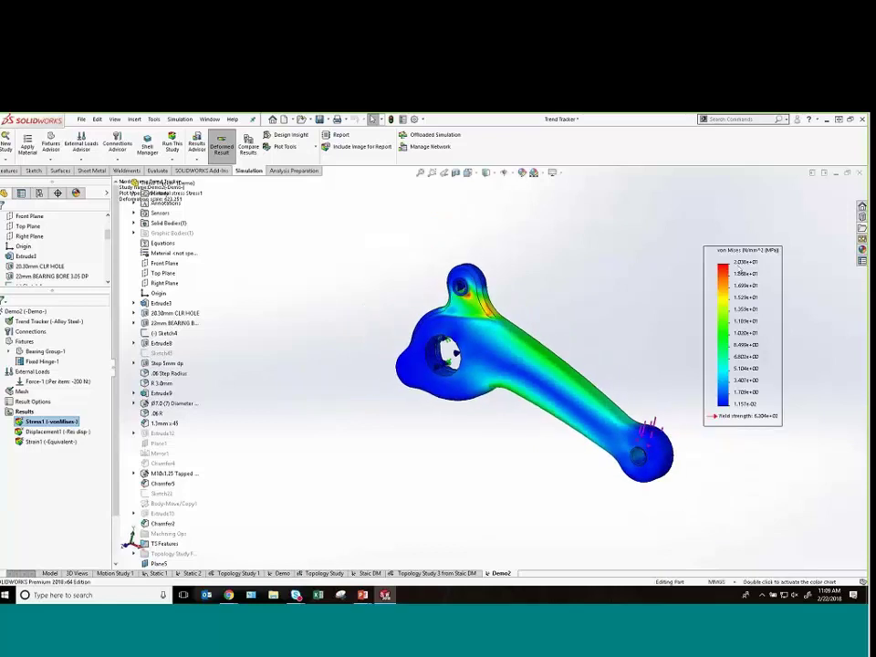
pyautogui.click(745, 422)
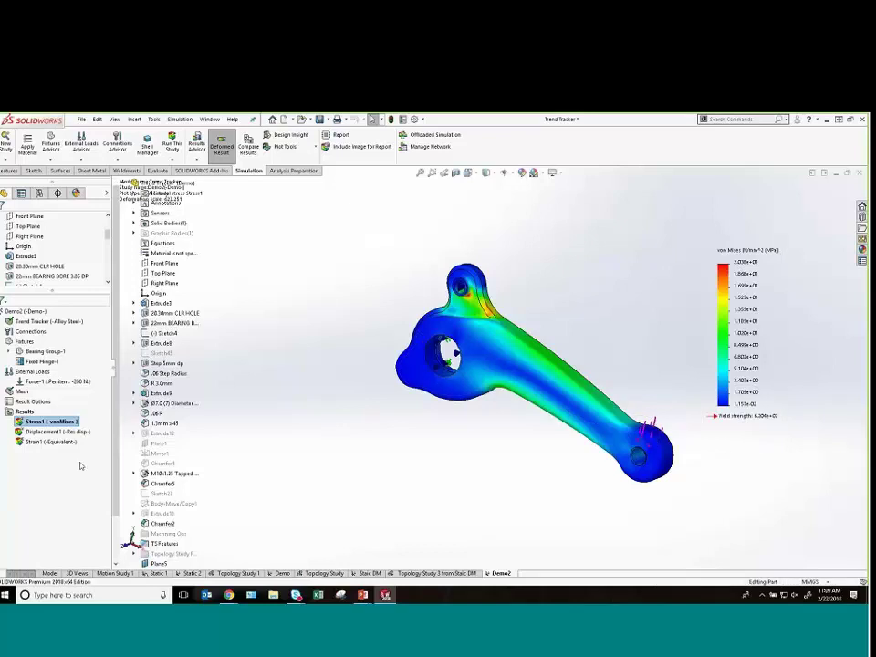
# - Set the deformed shape of the von Mises stress plot to true scale
pyautogui.rightClick(52, 422)
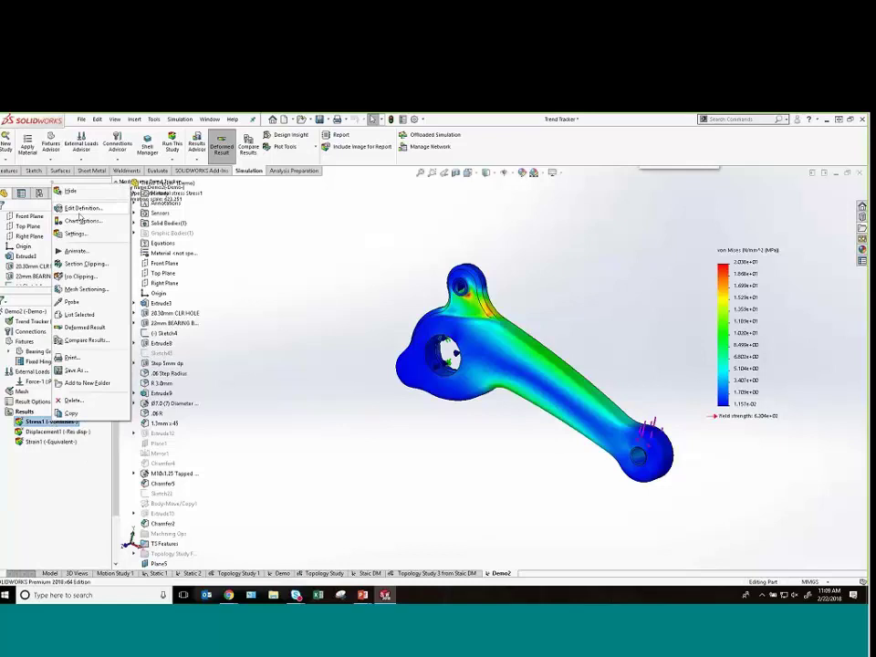
pyautogui.click(80, 210)
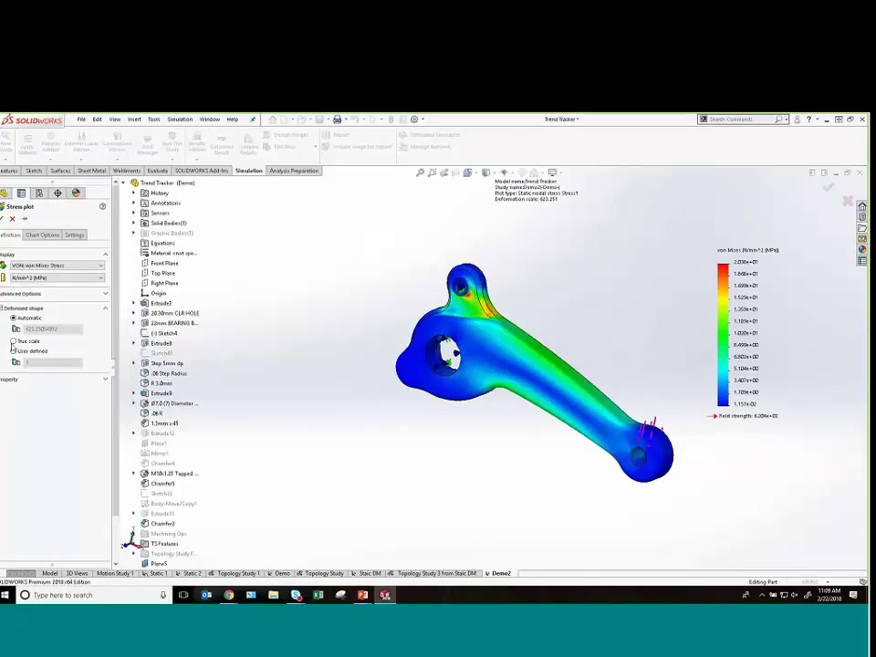
pyautogui.click(14, 340)
pyautogui.click(3, 218)
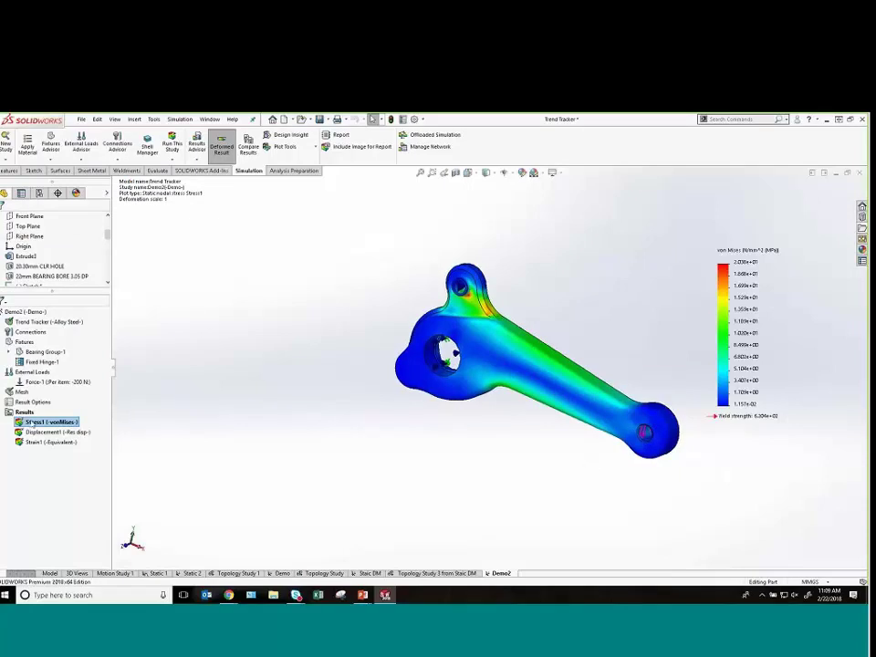
# - Animate the von Mises stress plot and examine the arm's deformation at true scale from several angles
pyautogui.rightClick(37, 422)
pyautogui.click(55, 250)
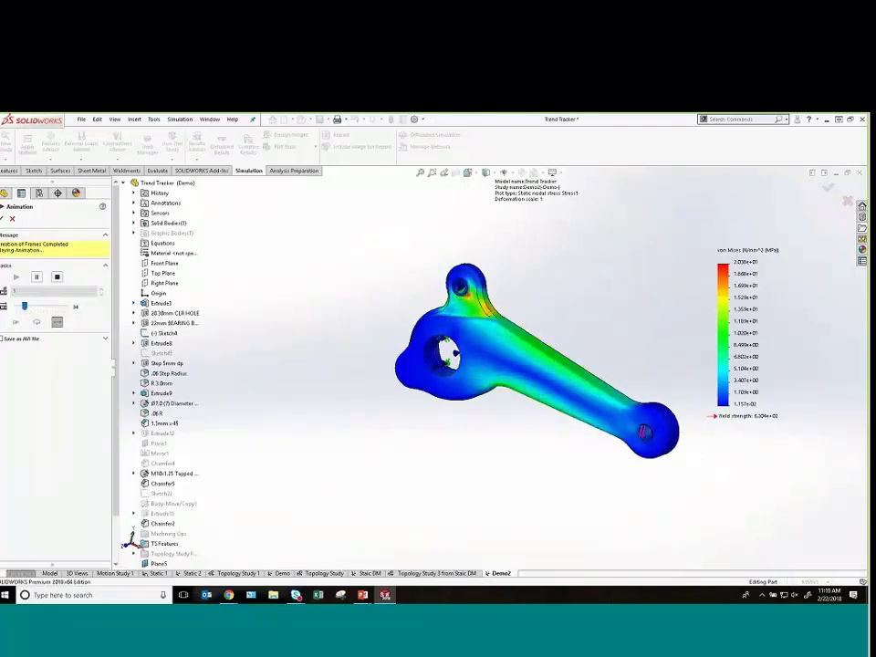
pyautogui.moveTo(608, 433); pyautogui.dragTo(560, 426, button='middle')
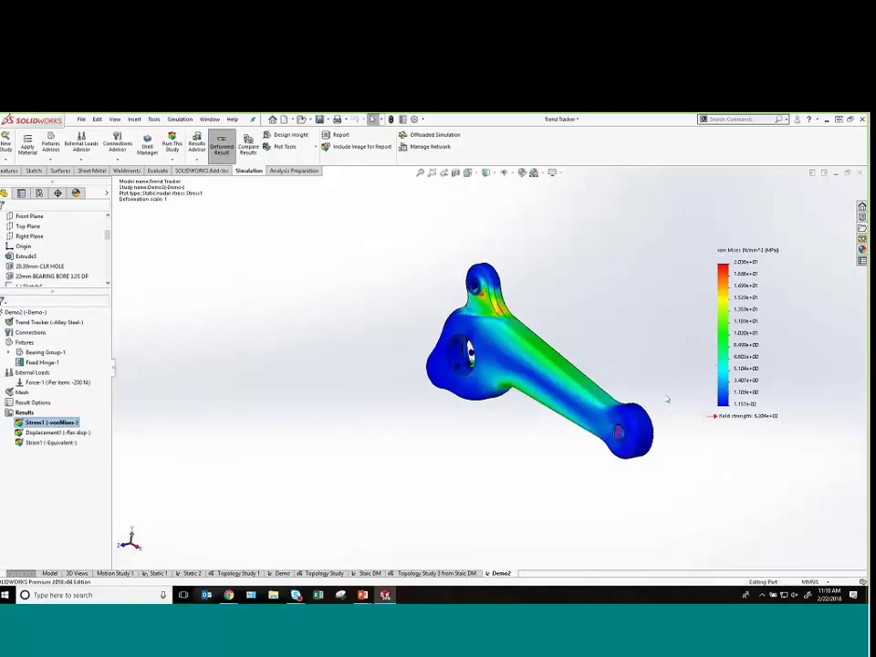
pyautogui.moveTo(607, 441); pyautogui.dragTo(561, 389, button='middle')
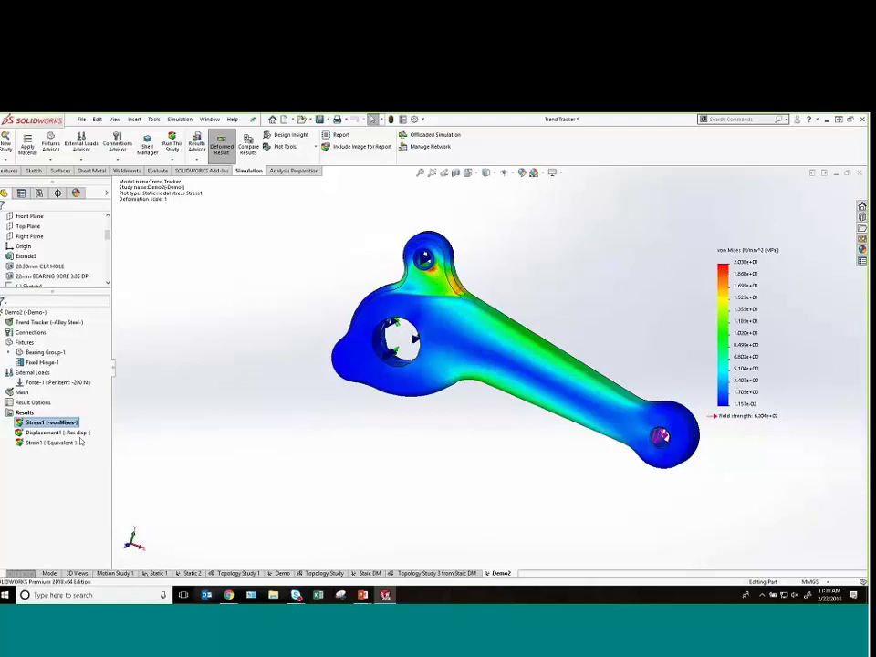
# - Show the resultant displacement plot in mm with its deformed shape at true scale
pyautogui.click(82, 435)
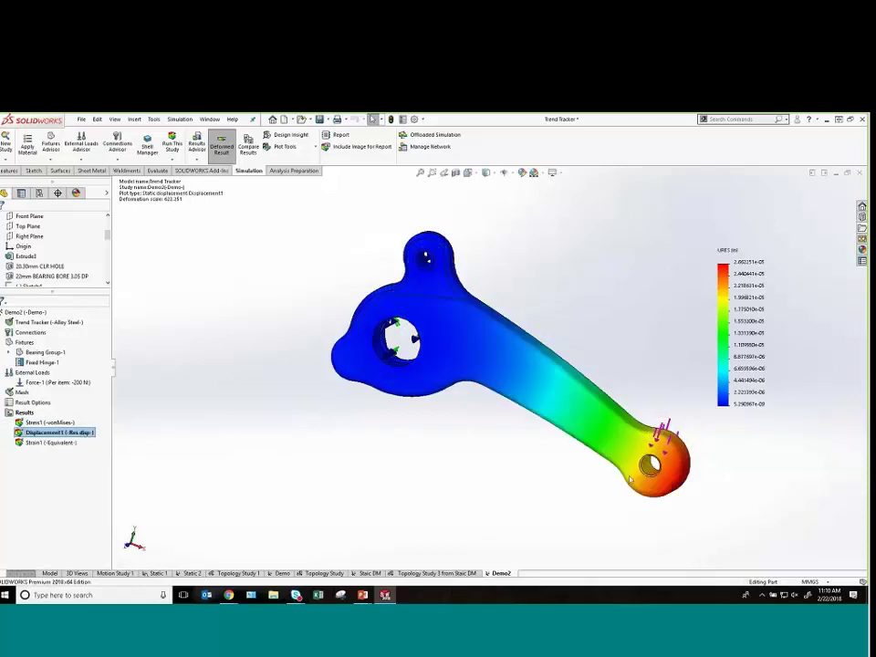
pyautogui.rightClick(66, 435)
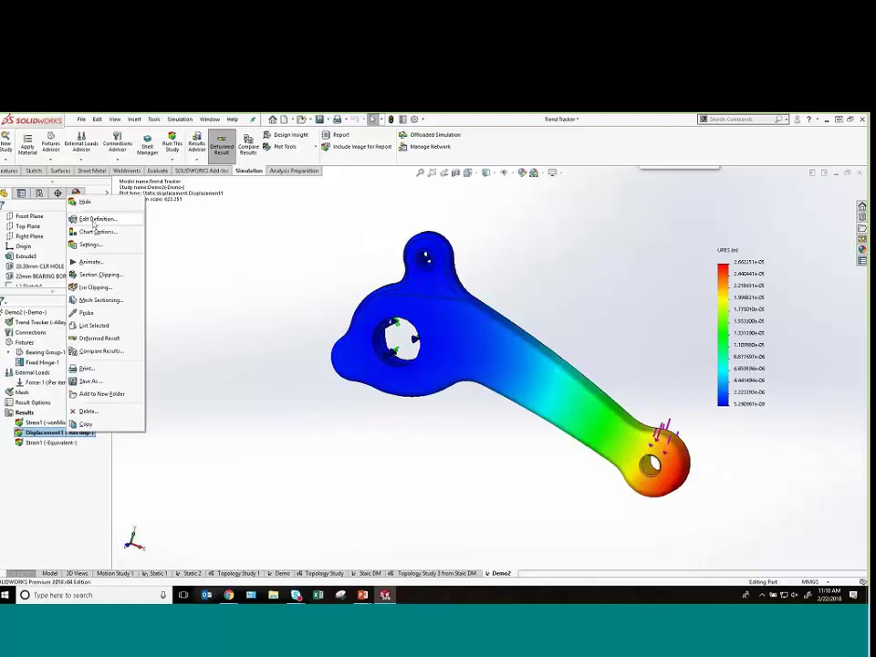
pyautogui.click(94, 220)
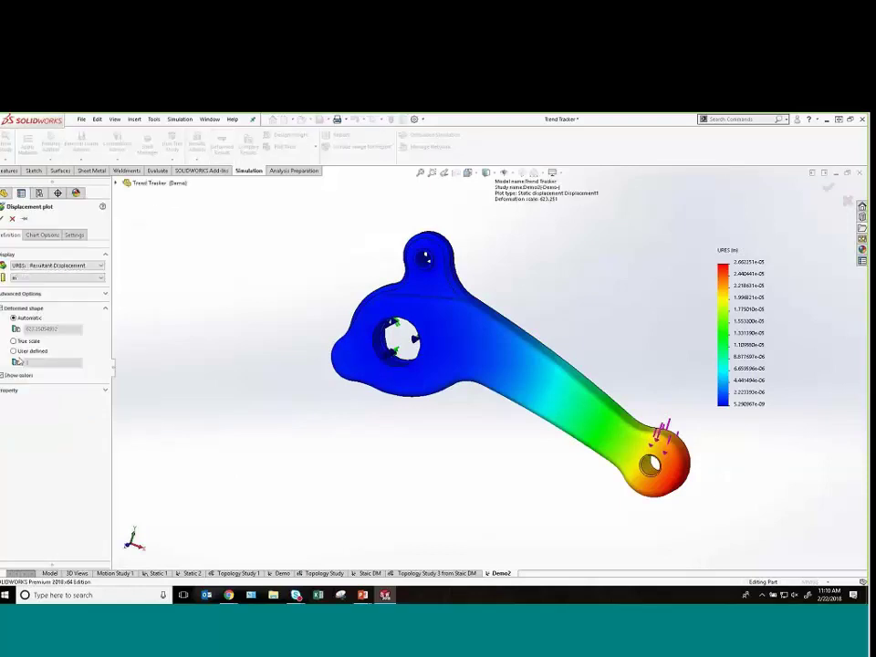
pyautogui.click(24, 278)
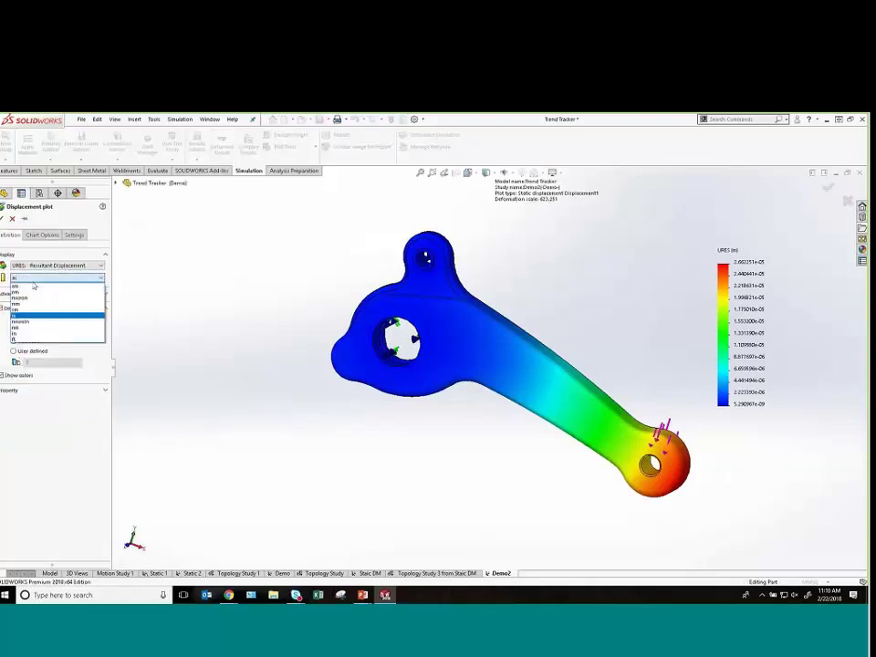
pyautogui.click(20, 303)
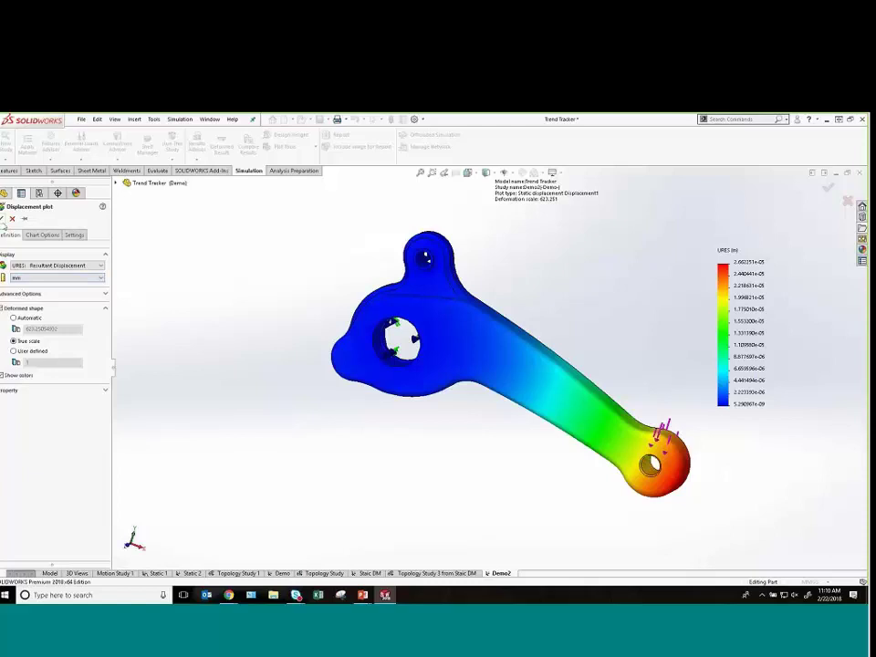
pyautogui.click(5, 219)
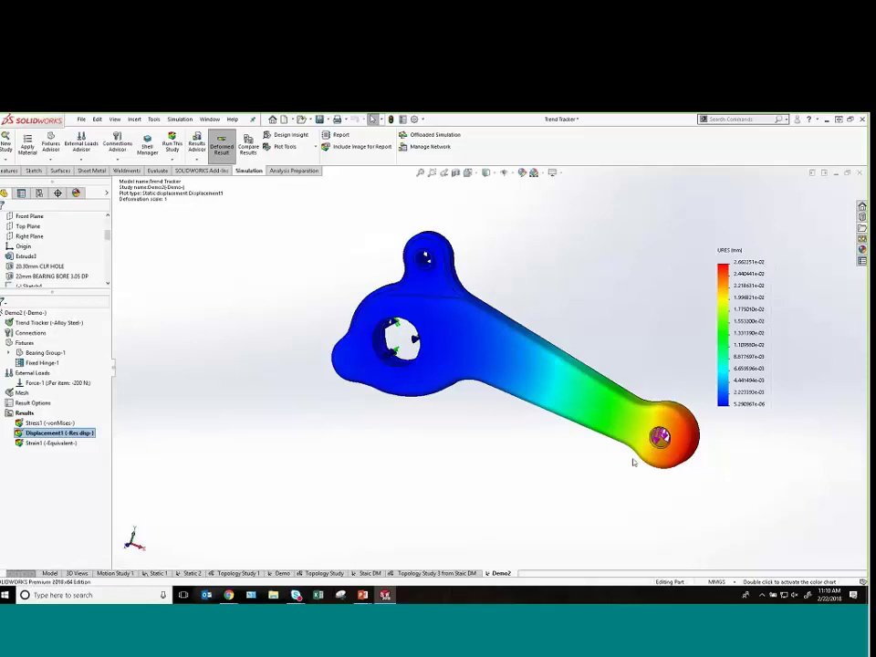
# - Copy the Demo2 study into a topology study named Topology Study 4 from Demo2, using the Demo configuration
pyautogui.rightClick(501, 574)
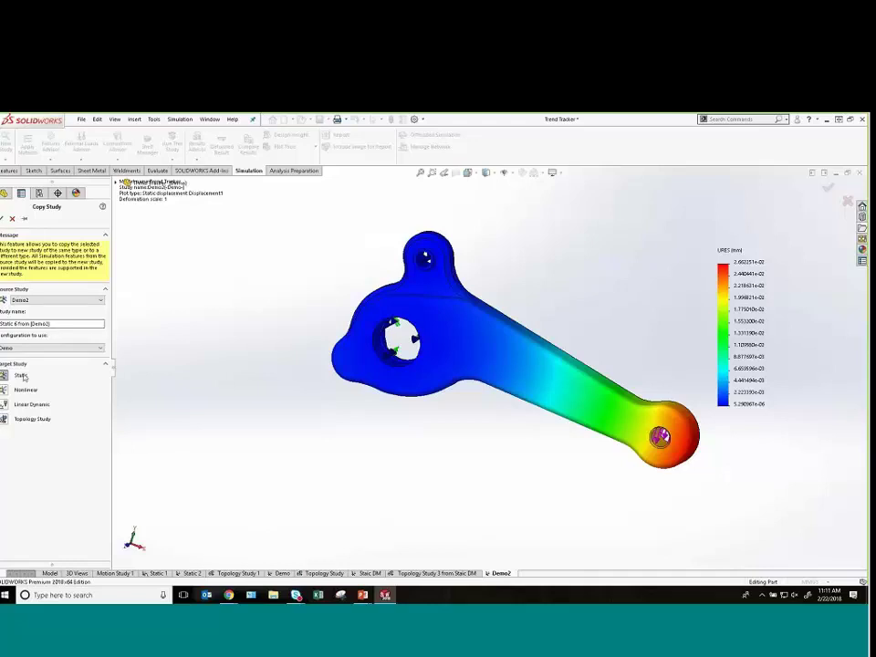
pyautogui.click(5, 421)
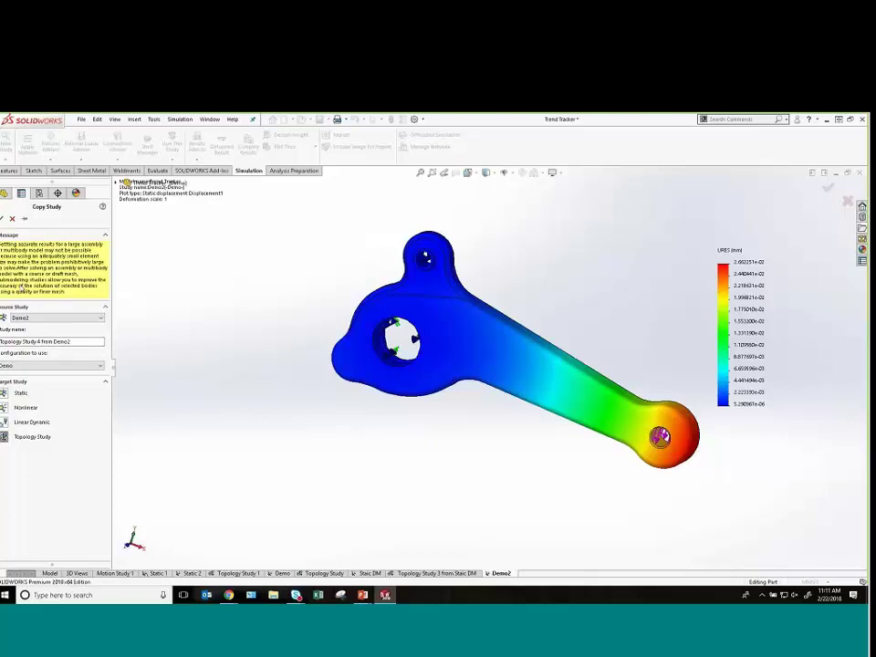
pyautogui.click(3, 236)
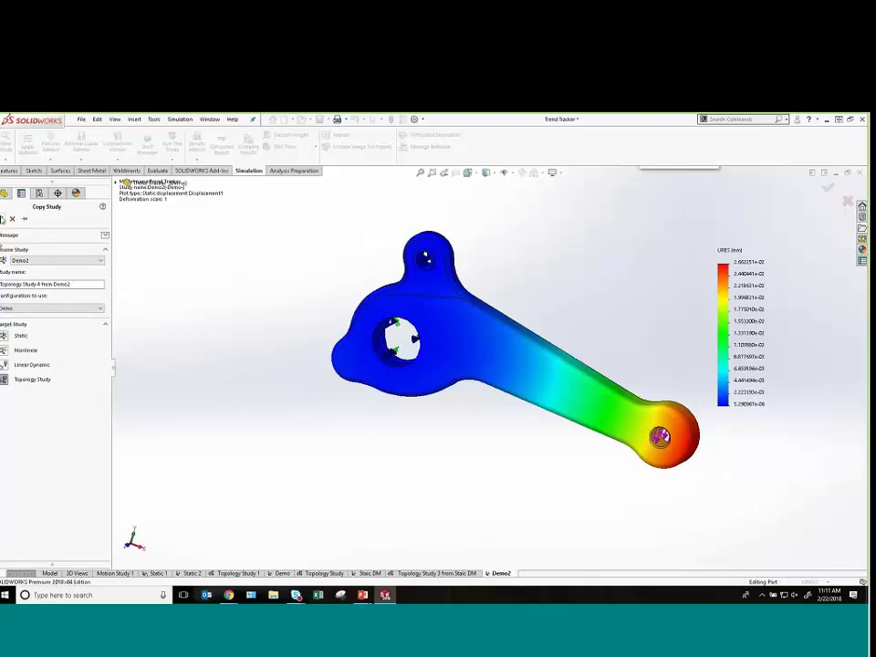
pyautogui.click(5, 219)
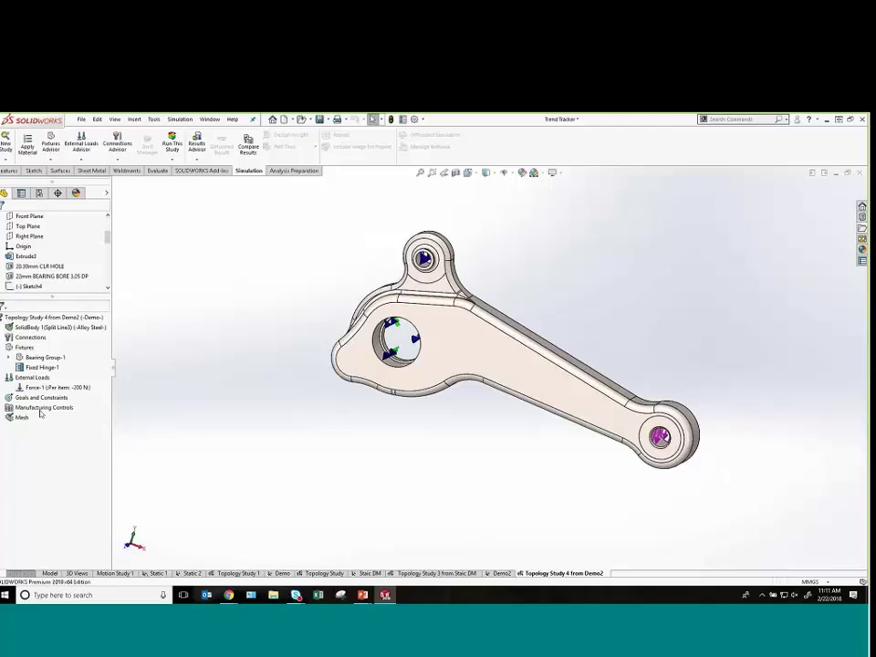
# - Add the Best Stiffness to Weight ratio goal with a mass constraint that reduces mass by 10 percent
pyautogui.click(41, 401)
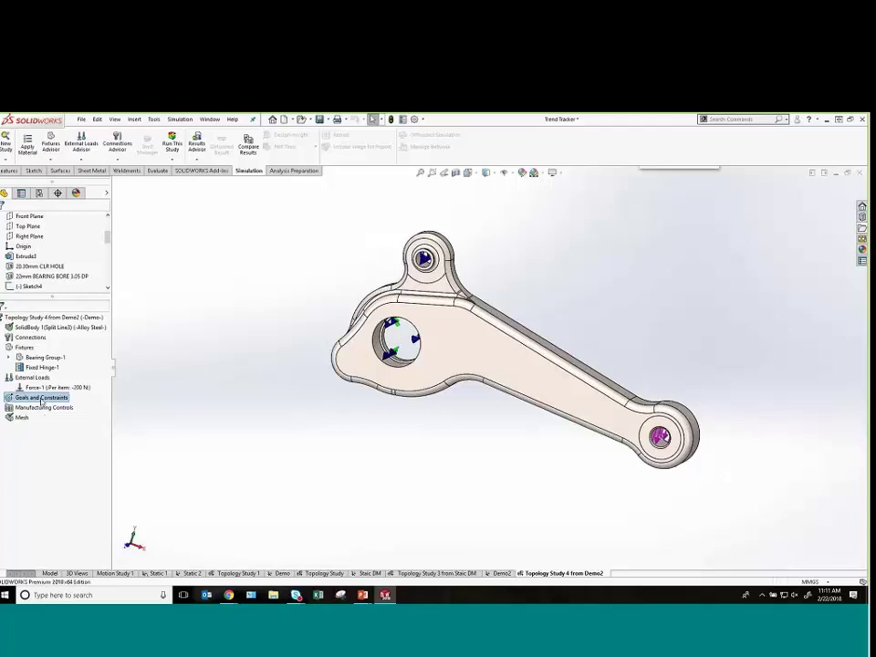
pyautogui.rightClick(41, 402)
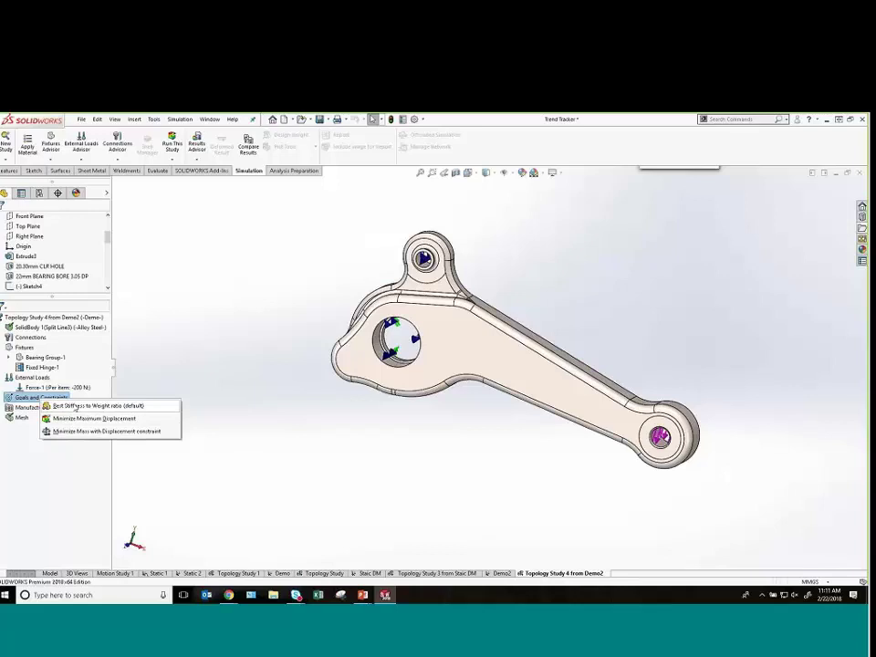
pyautogui.click(75, 407)
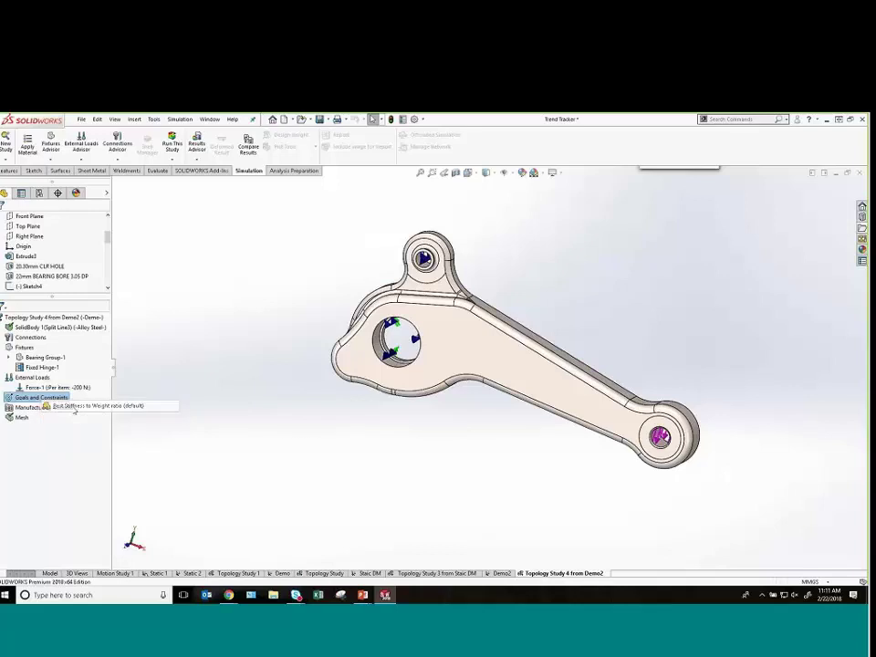
pyautogui.doubleClick(36, 369)
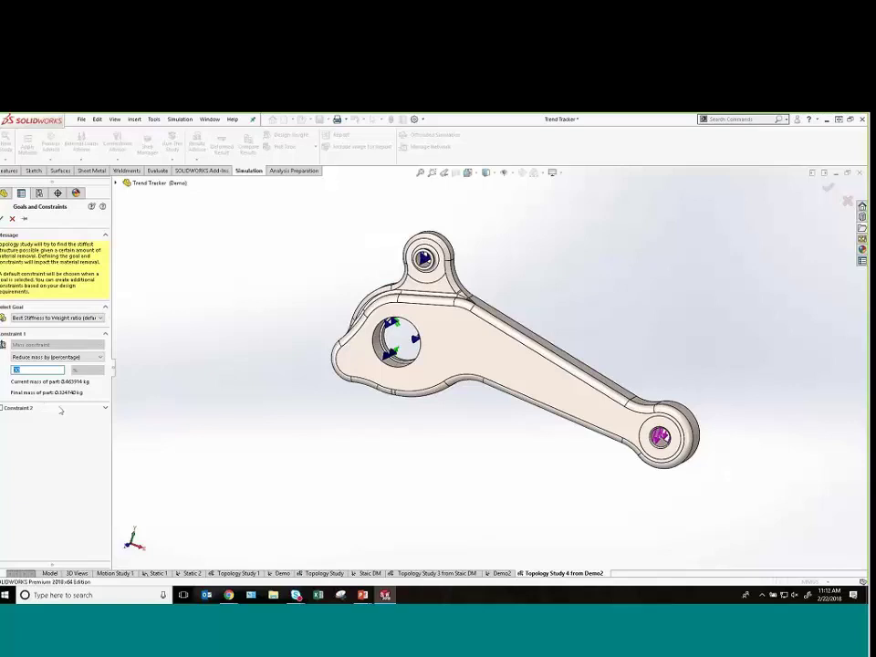
pyautogui.click(54, 357)
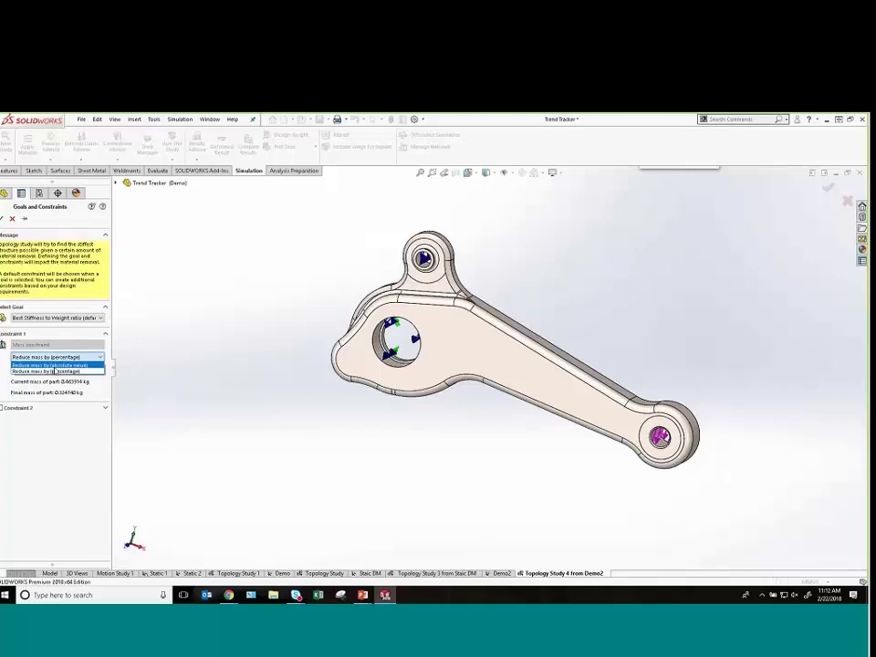
pyautogui.click(55, 372)
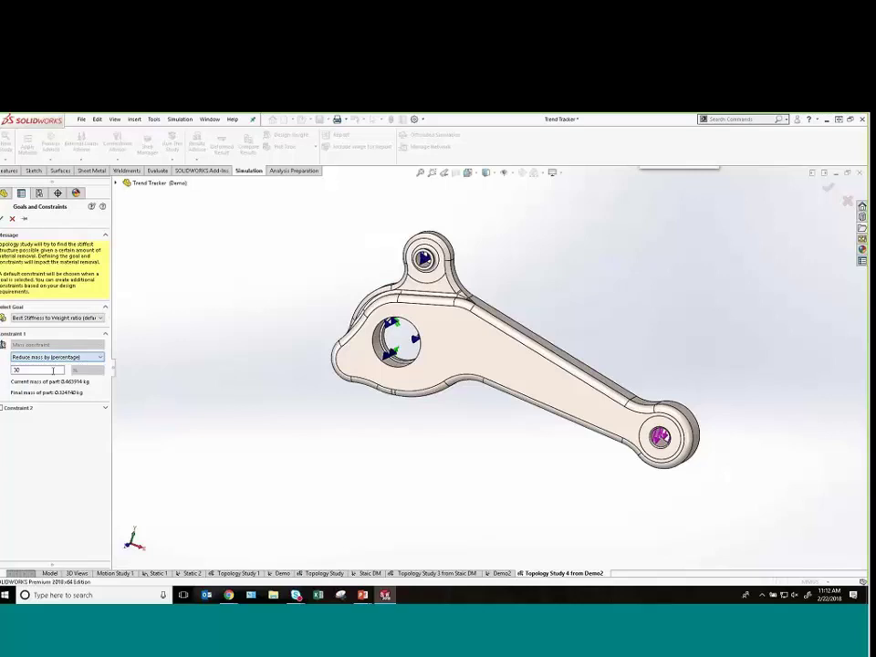
pyautogui.moveTo(47, 372); pyautogui.dragTo(12, 383)
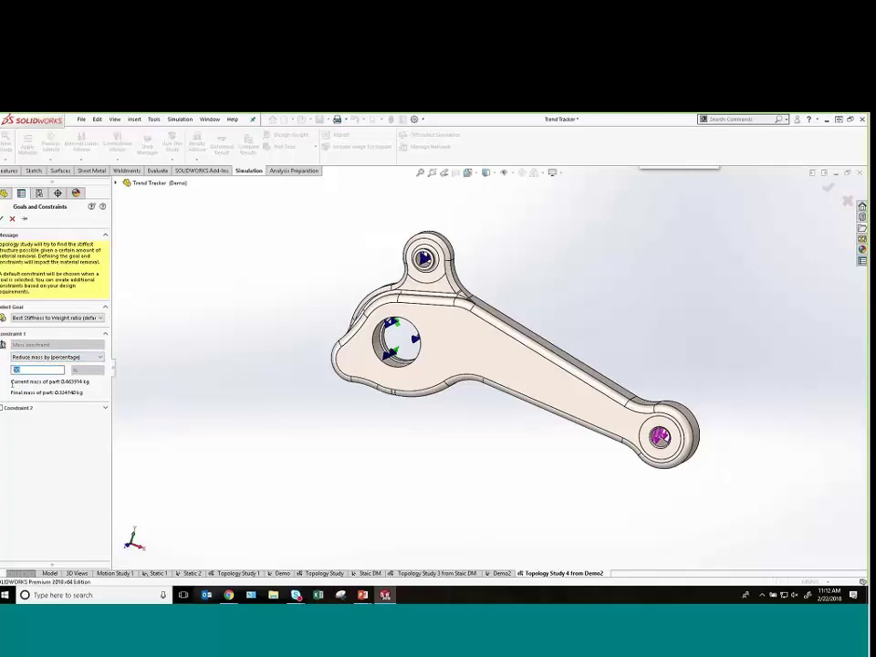
pyautogui.write('1')
pyautogui.write('0')
pyautogui.click(5, 218)
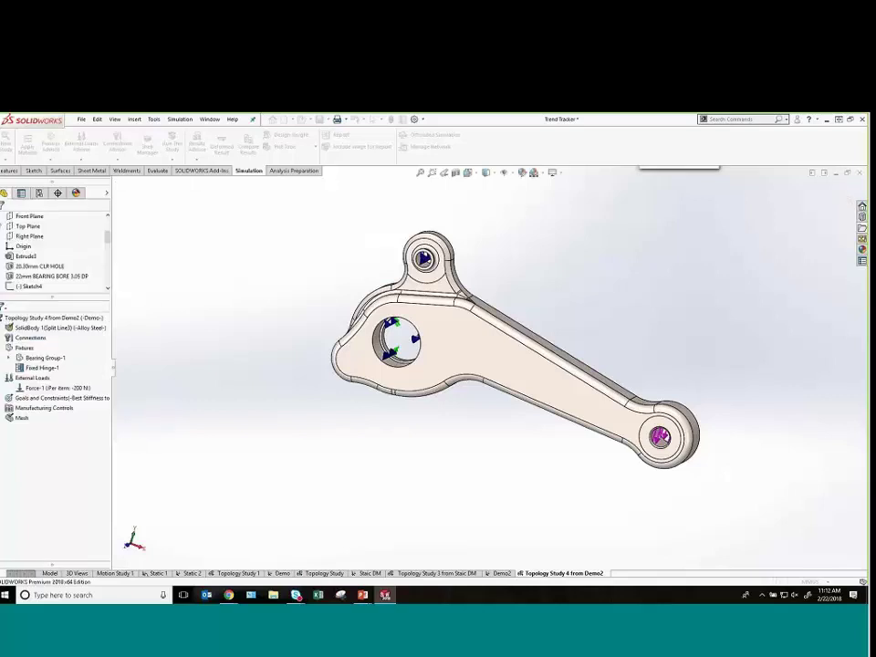
pyautogui.rightClick(91, 399)
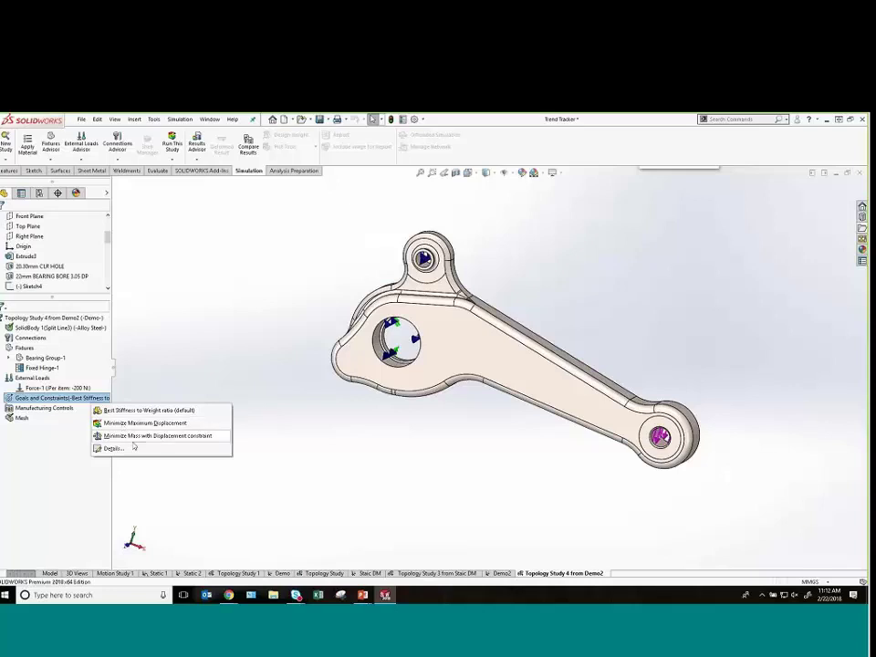
pyautogui.click(56, 472)
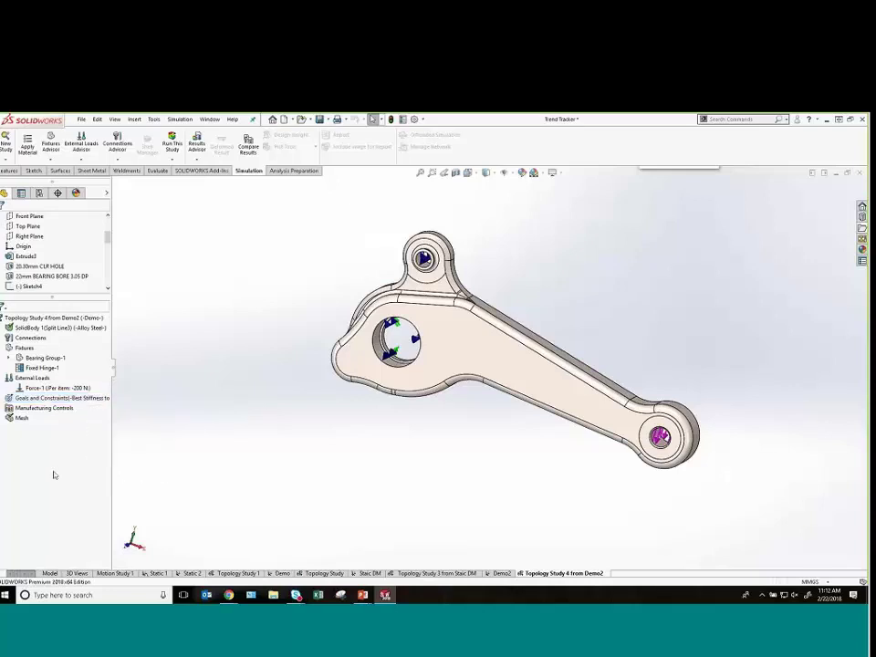
# - Start a preserved region with the ring faces around the far-end hole, the large bore and the small upper hole
pyautogui.rightClick(64, 411)
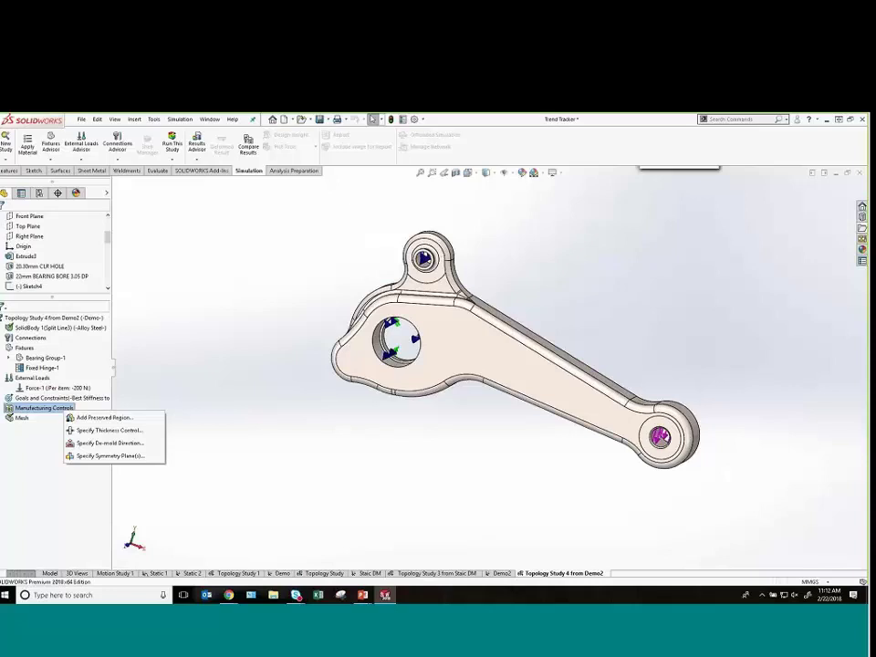
pyautogui.click(124, 418)
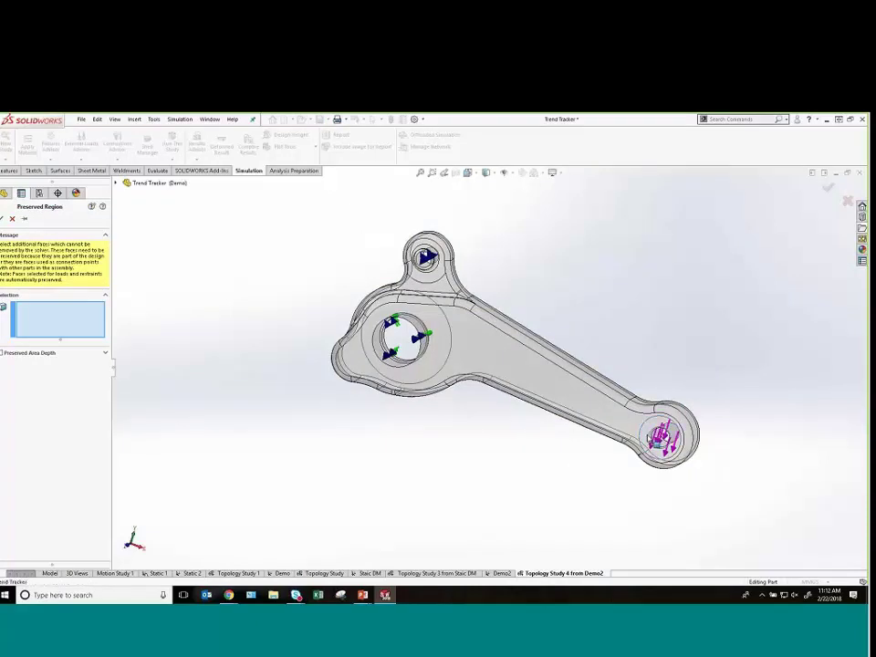
pyautogui.click(653, 438)
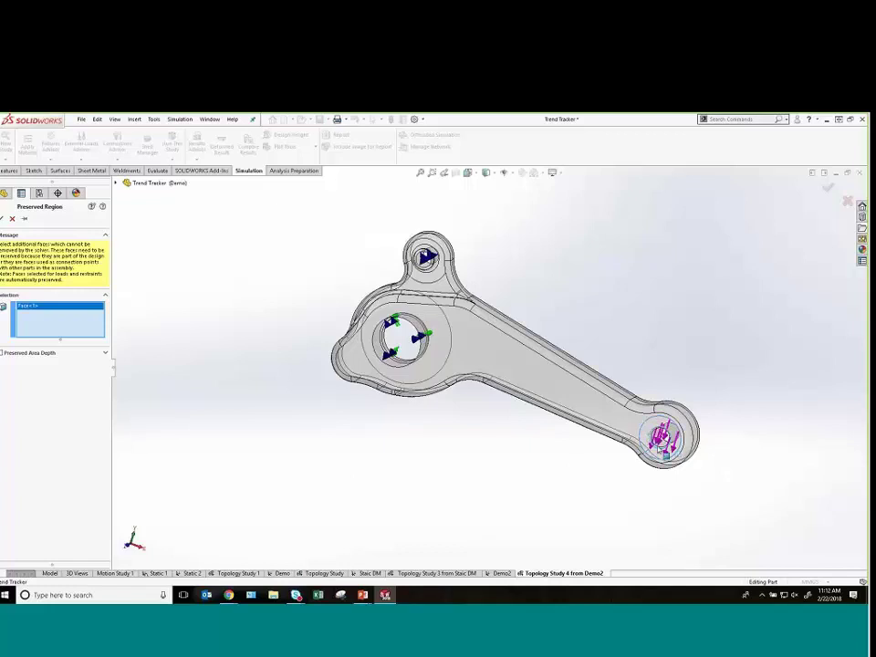
pyautogui.moveTo(466, 385); pyautogui.dragTo(394, 380, button='middle')
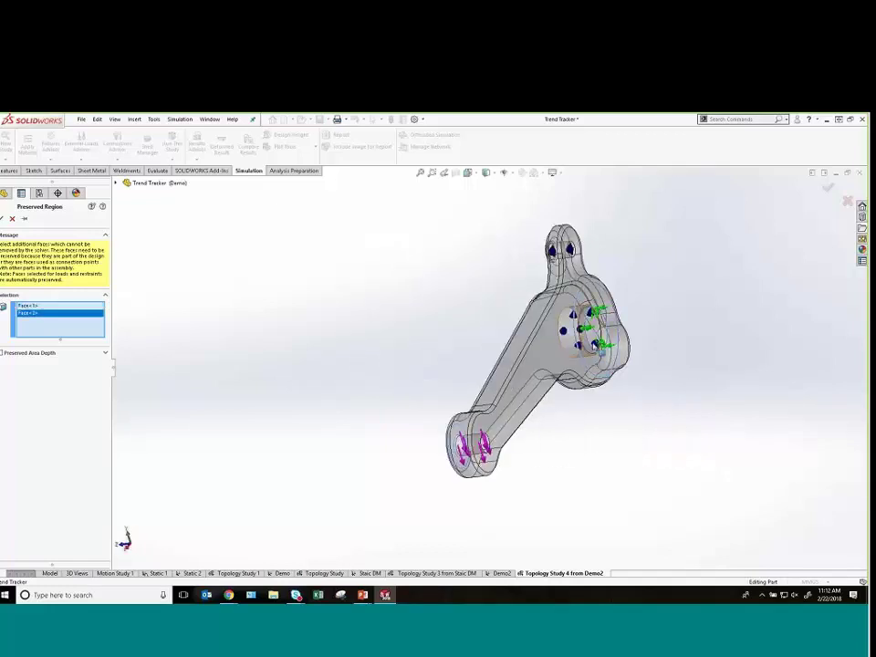
pyautogui.scroll(3, 602, 338)
pyautogui.click(562, 351)
pyautogui.moveTo(562, 352); pyautogui.dragTo(626, 311, button='middle')
pyautogui.scroll(2, 626, 312)
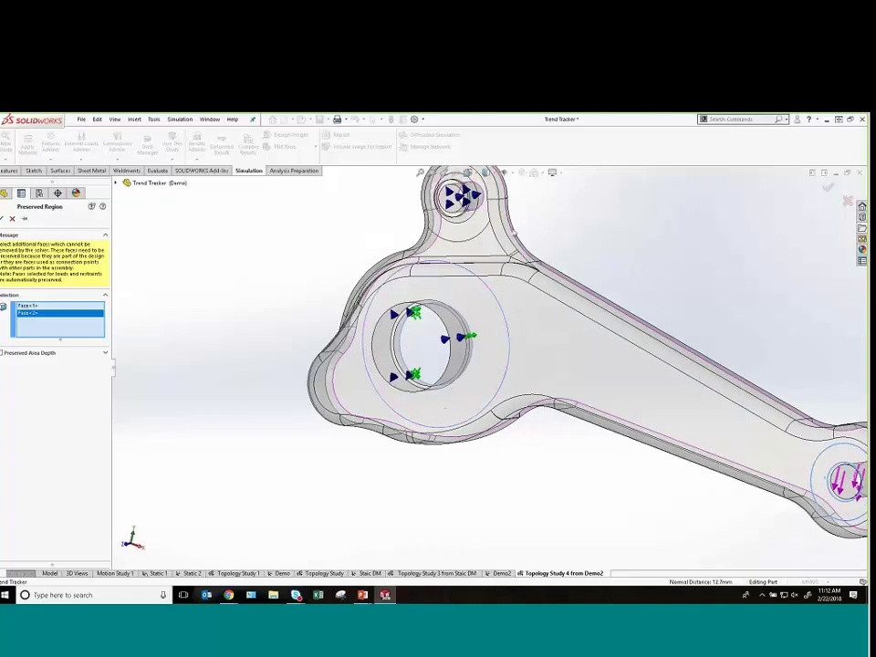
pyautogui.click(609, 411)
pyautogui.scroll(-3, 611, 446)
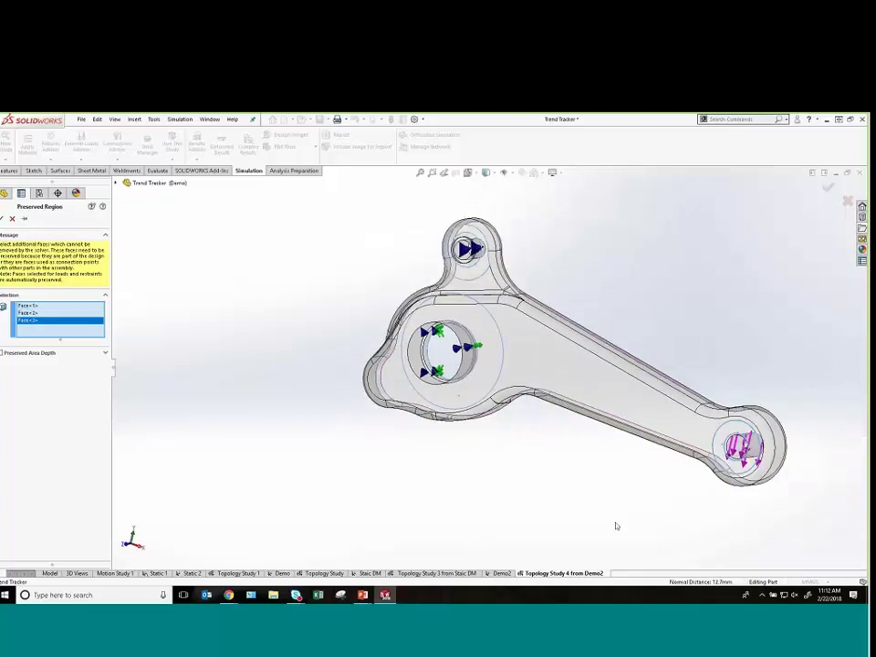
# - Enable the preserved area depth, set it to 2 mm and inspect its geometry preview around the holes
pyautogui.click(5, 354)
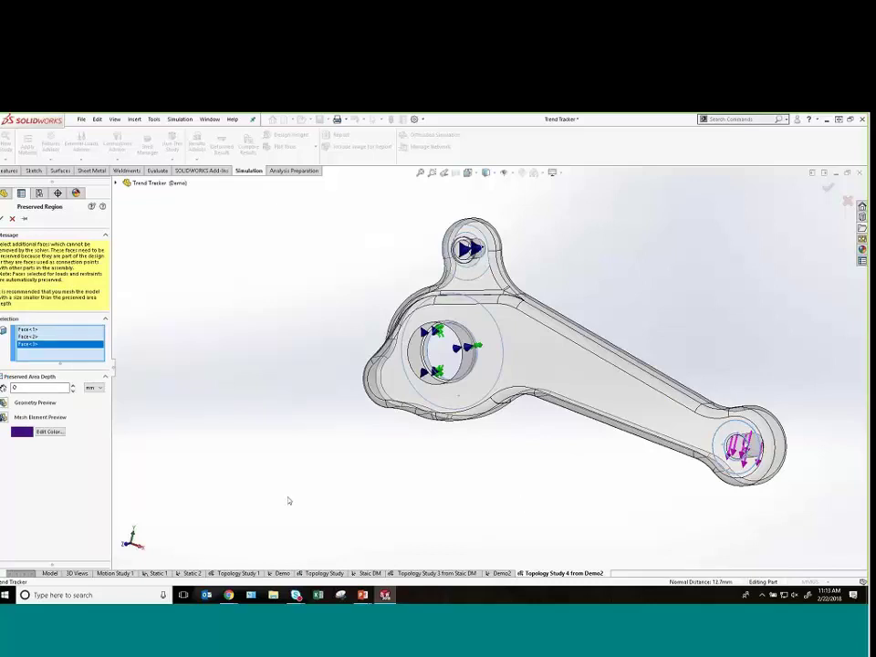
pyautogui.doubleClick(14, 388)
pyautogui.write('2')
pyautogui.moveTo(612, 512); pyautogui.dragTo(580, 505, button='middle')
pyautogui.scroll(-5, 575, 499)
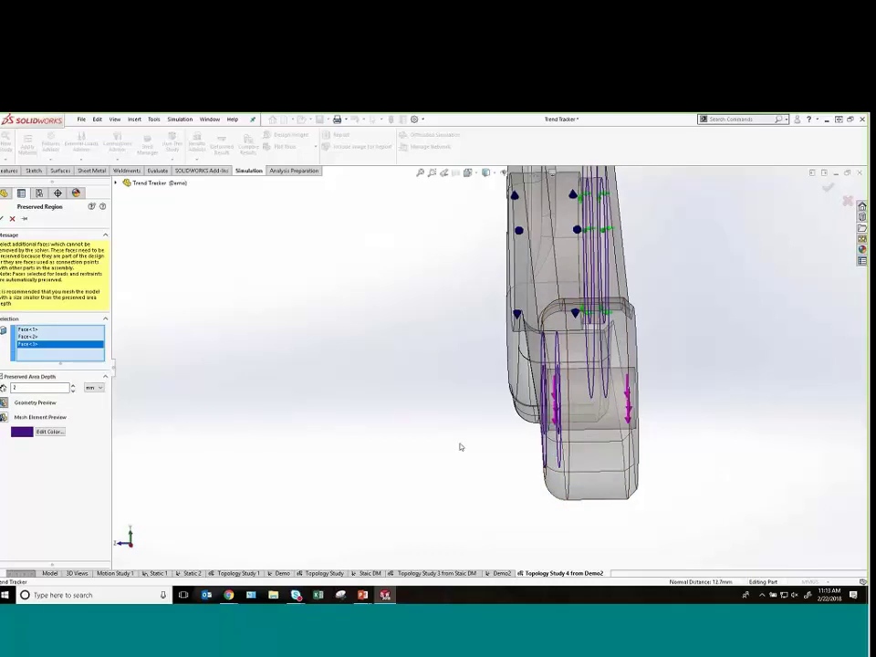
pyautogui.moveTo(456, 433); pyautogui.dragTo(495, 444, button='middle')
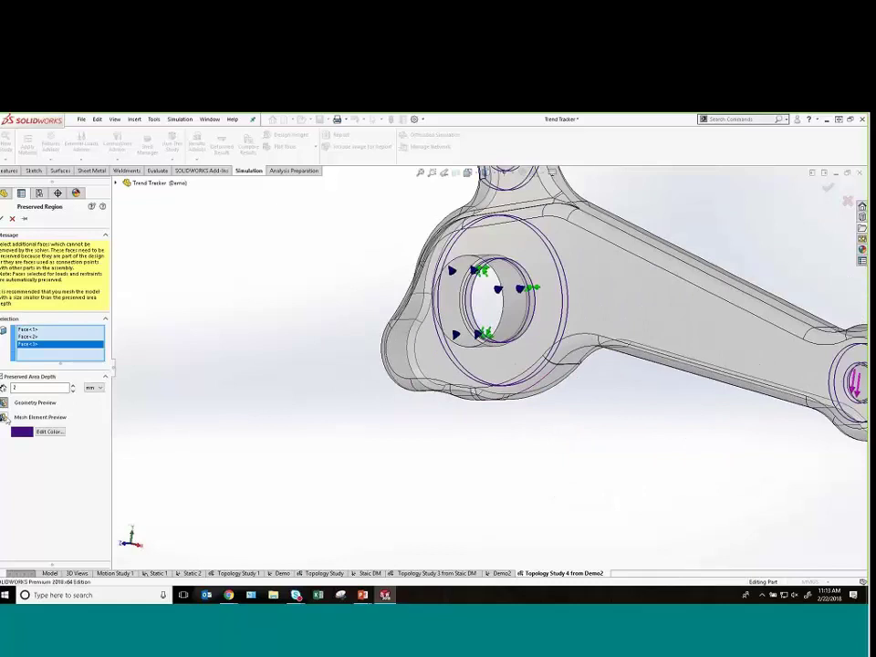
# - Turn on the preserved region's mesh element preview, examine it from the front and side, and close the region definition
pyautogui.click(4, 417)
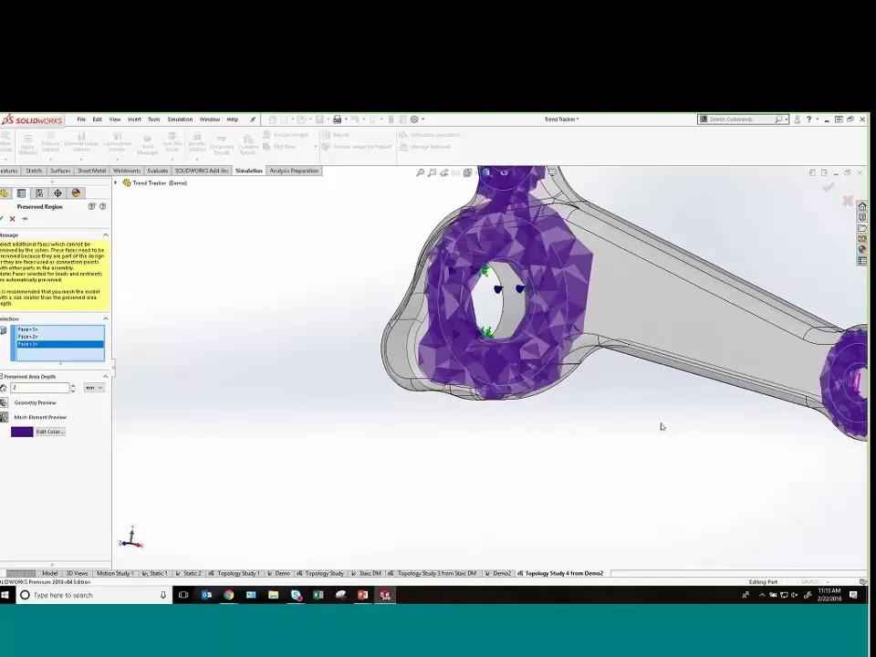
pyautogui.moveTo(487, 406); pyautogui.dragTo(137, 407, button='middle')
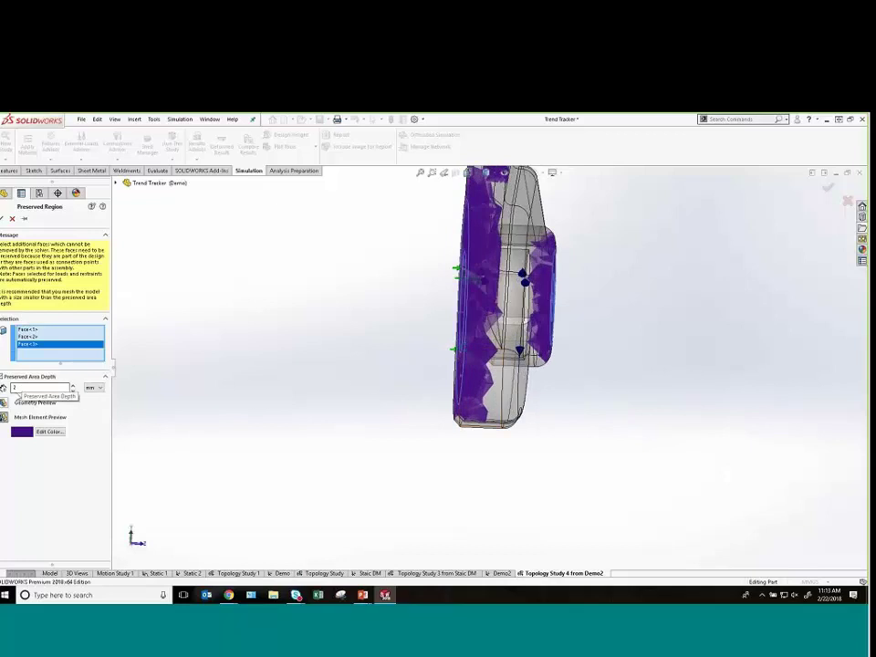
pyautogui.scroll(-2, 492, 337)
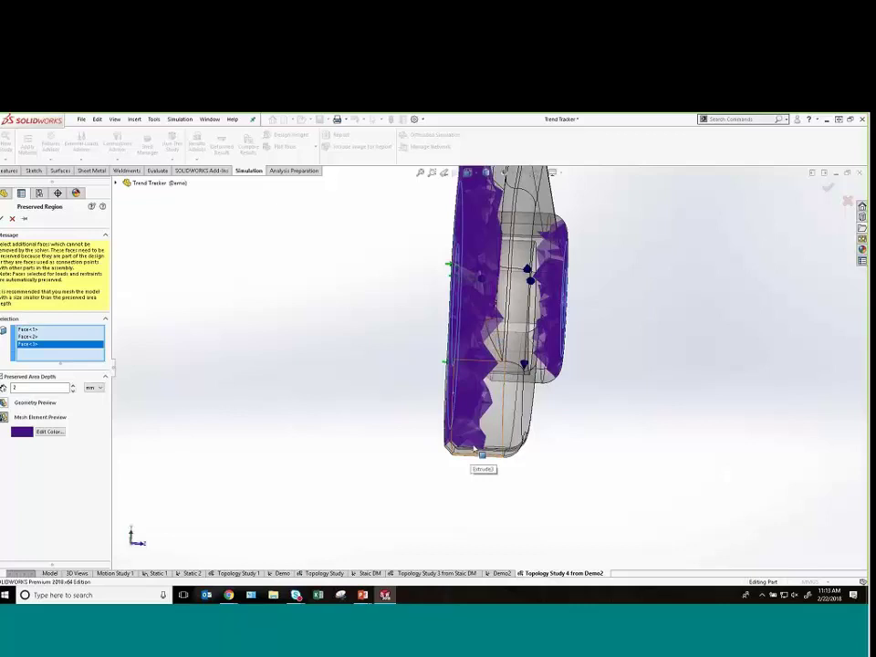
pyautogui.moveTo(474, 451); pyautogui.dragTo(475, 313, button='middle')
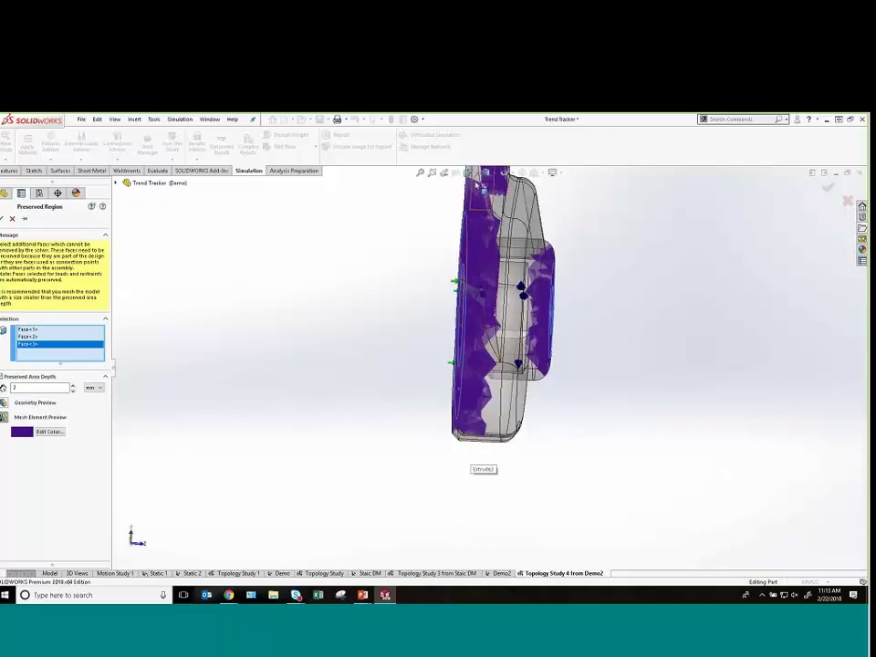
pyautogui.moveTo(444, 425); pyautogui.dragTo(511, 319, button='middle')
pyautogui.moveTo(419, 401)
pyautogui.mouseDown(button='middle')
pyautogui.moveTo(401, 395)
pyautogui.moveTo(409, 411)
pyautogui.mouseUp(button='middle')
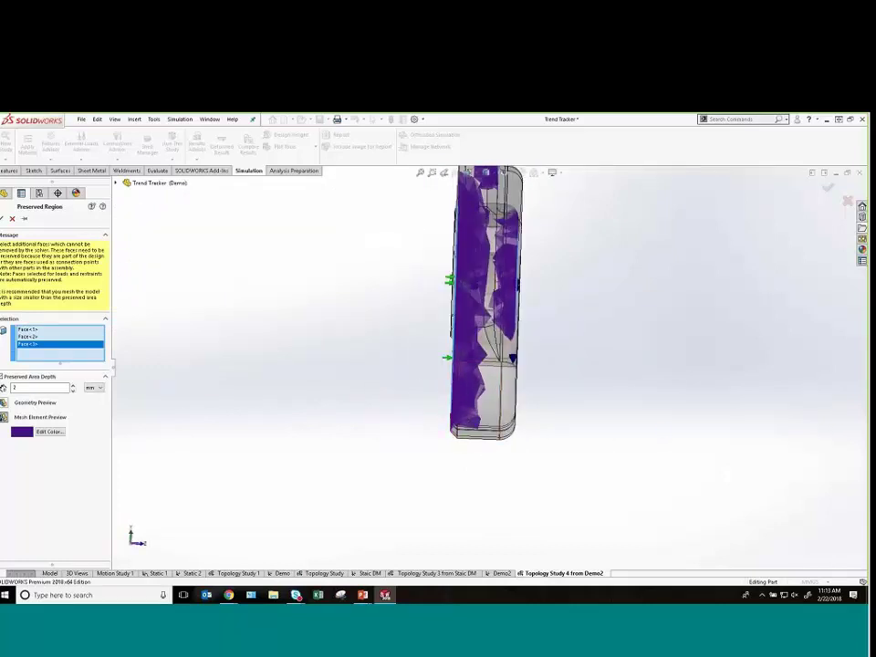
pyautogui.moveTo(661, 433); pyautogui.dragTo(562, 436, button='middle')
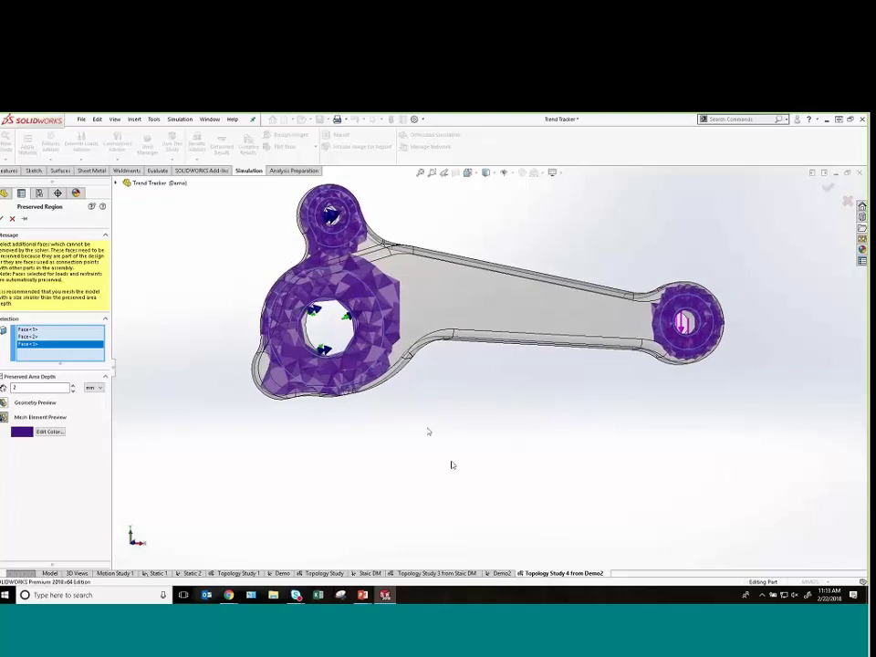
pyautogui.moveTo(426, 428); pyautogui.dragTo(446, 423, button='middle')
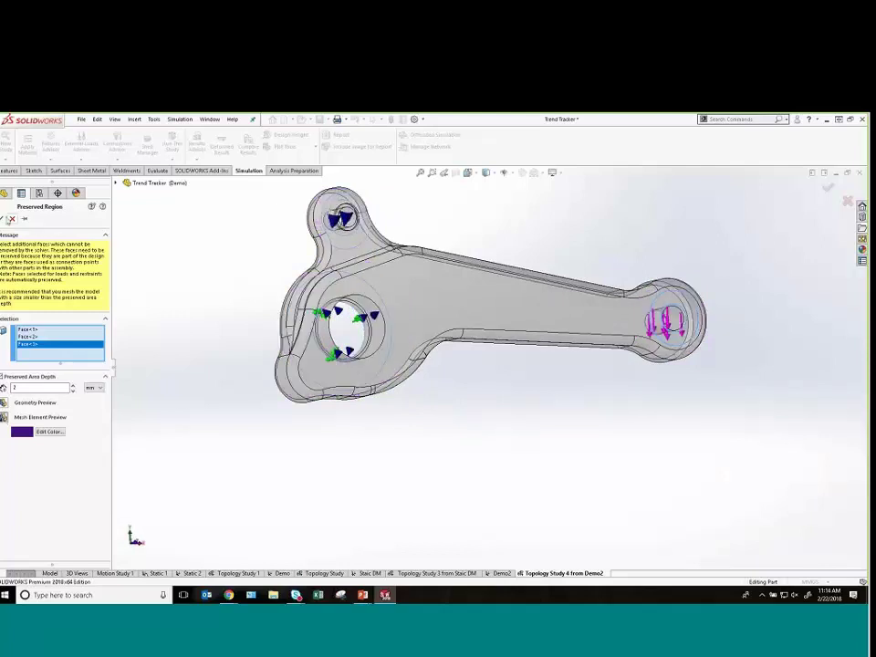
pyautogui.press('Return')
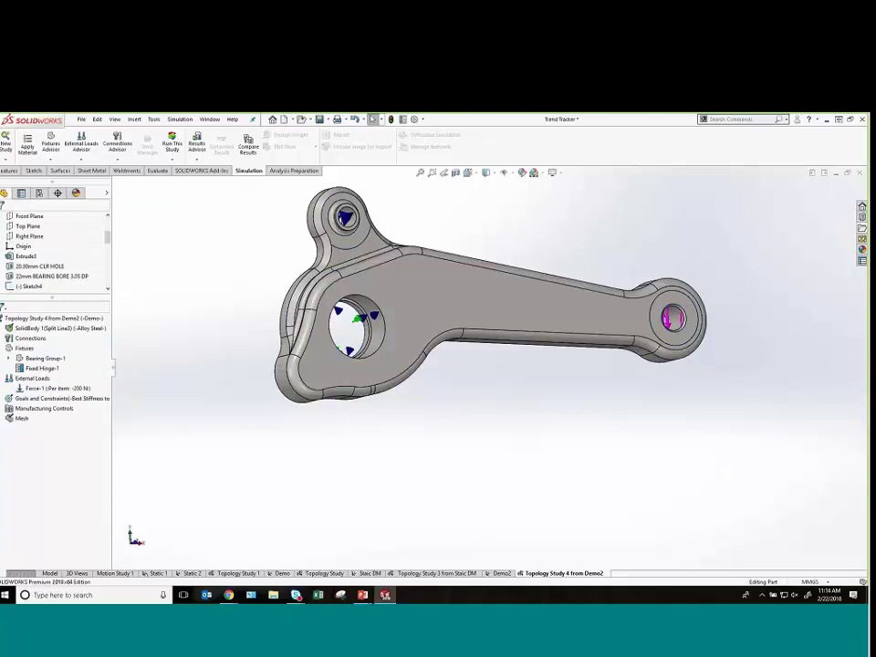
# - Define a Mid-Plane (Both Directions) de-mold control, using the short thickness edge beside the loaded far-end boss as pull direction
pyautogui.moveTo(648, 374); pyautogui.dragTo(585, 389, button='middle')
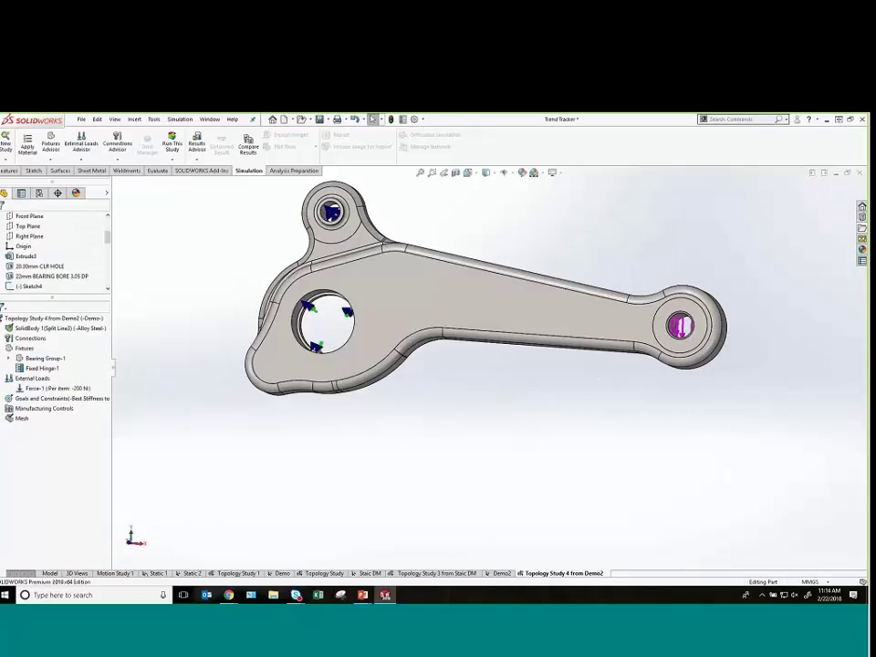
pyautogui.rightClick(45, 409)
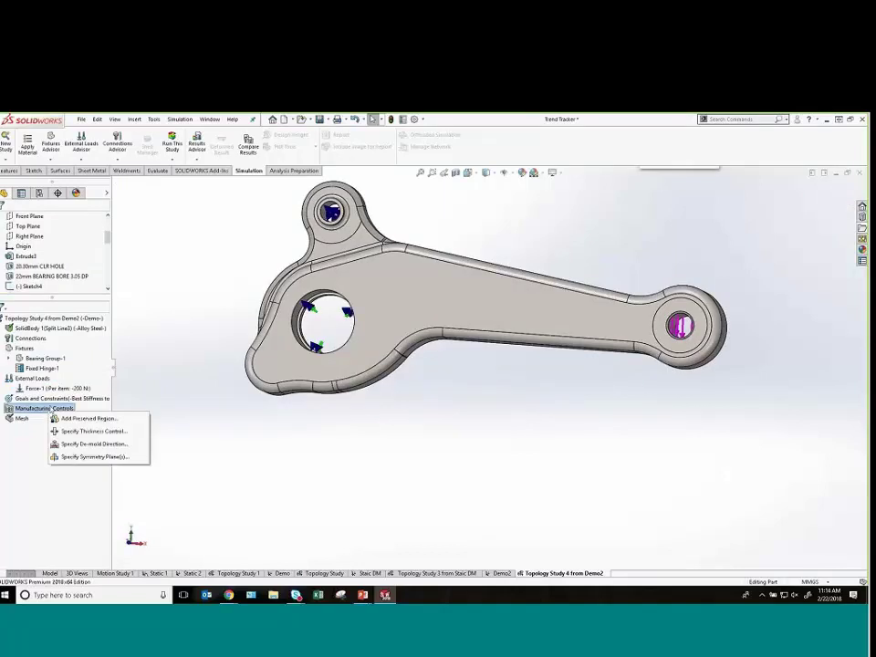
pyautogui.click(91, 444)
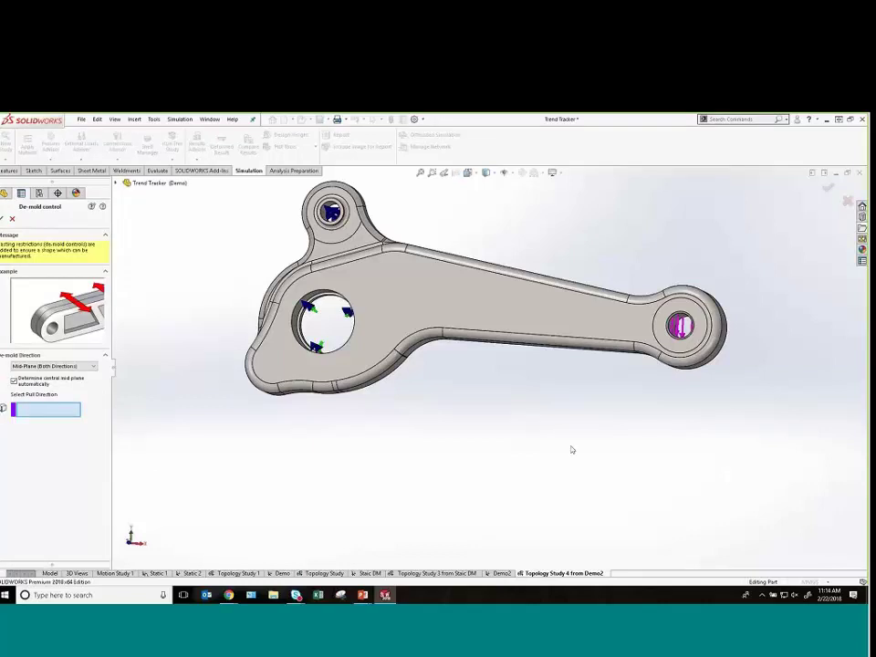
pyautogui.moveTo(543, 502); pyautogui.dragTo(543, 430, button='middle')
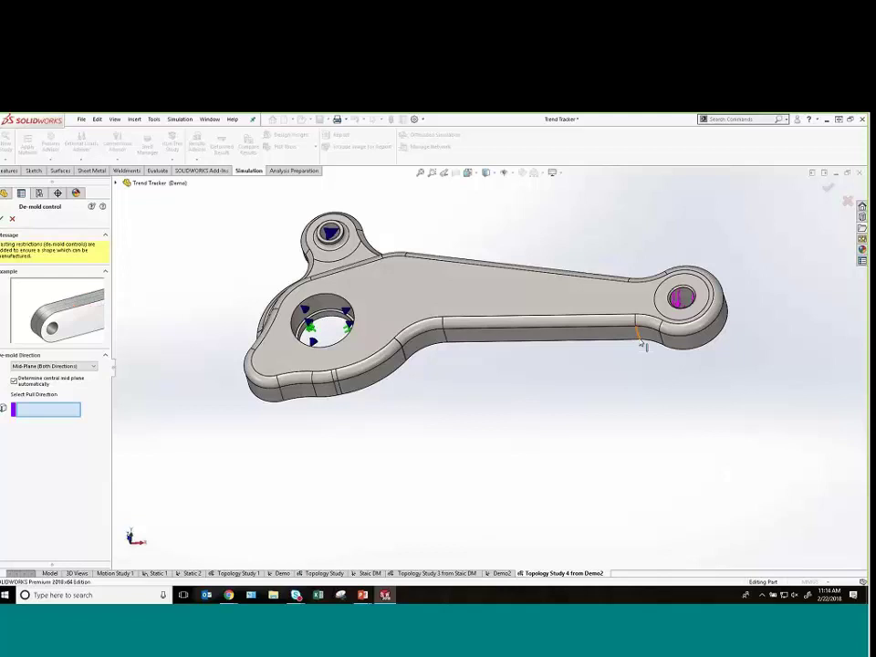
pyautogui.click(639, 333)
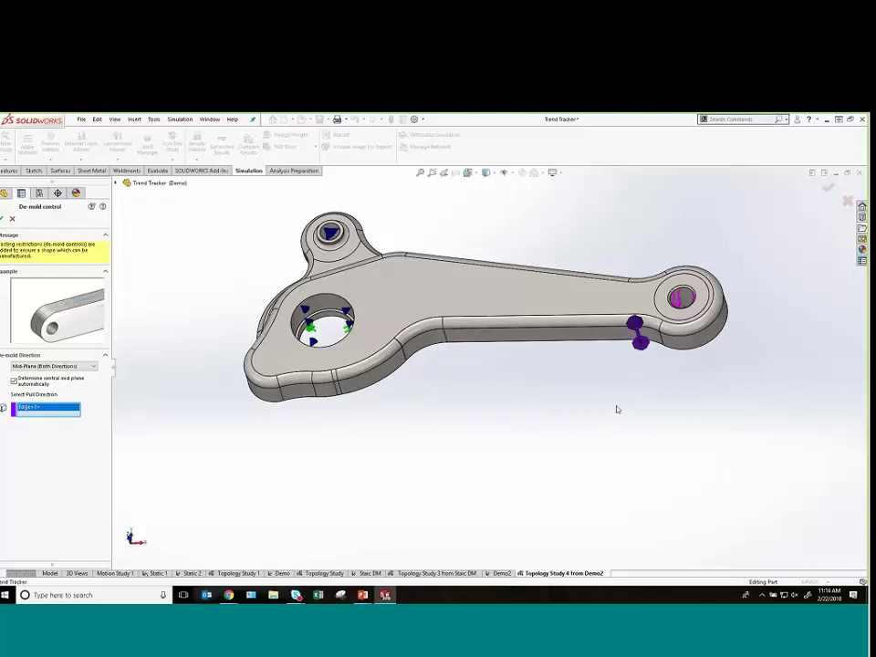
pyautogui.moveTo(630, 422); pyautogui.dragTo(633, 312, button='middle')
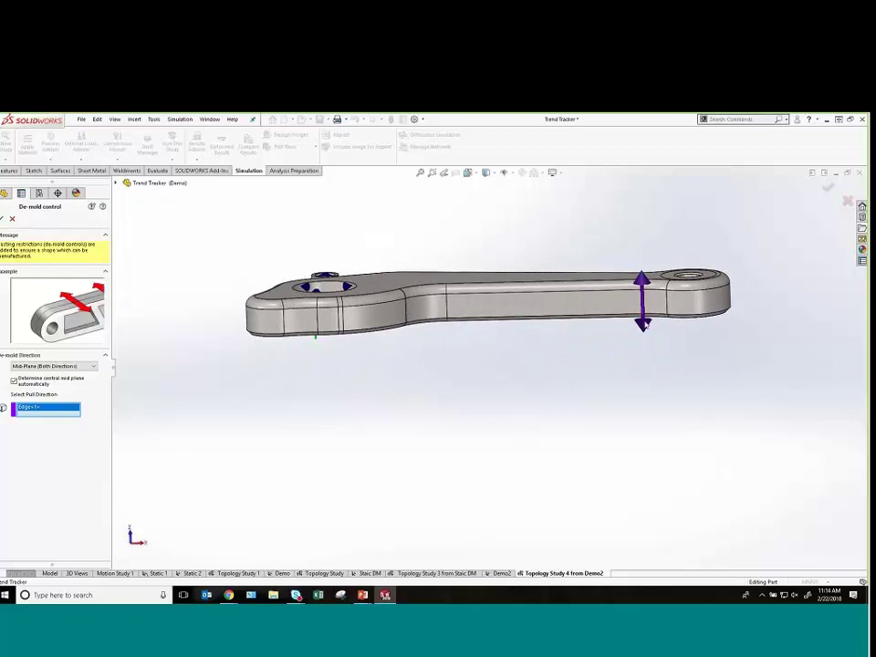
pyautogui.moveTo(644, 324); pyautogui.dragTo(621, 363, button='middle')
pyautogui.press('Return')
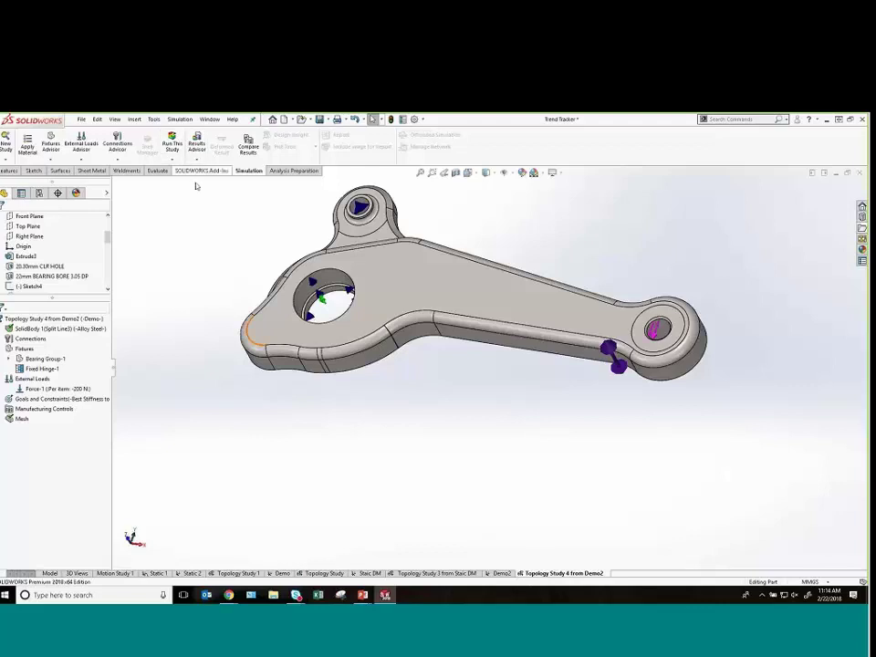
# - Display the Material Mass2 plot of Topology Study 1 and examine the material to keep and remove along the arm
pyautogui.click(237, 574)
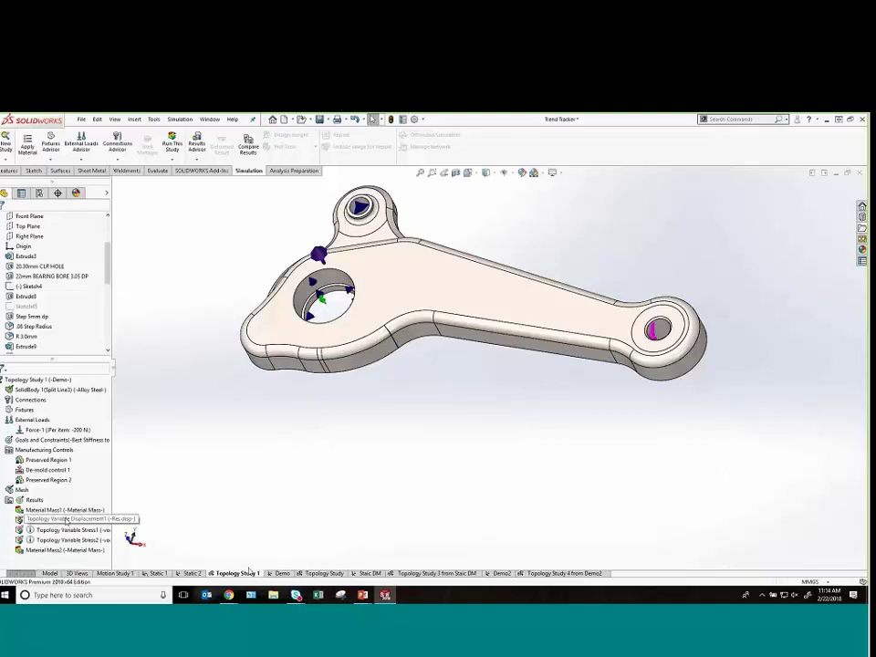
pyautogui.click(54, 551)
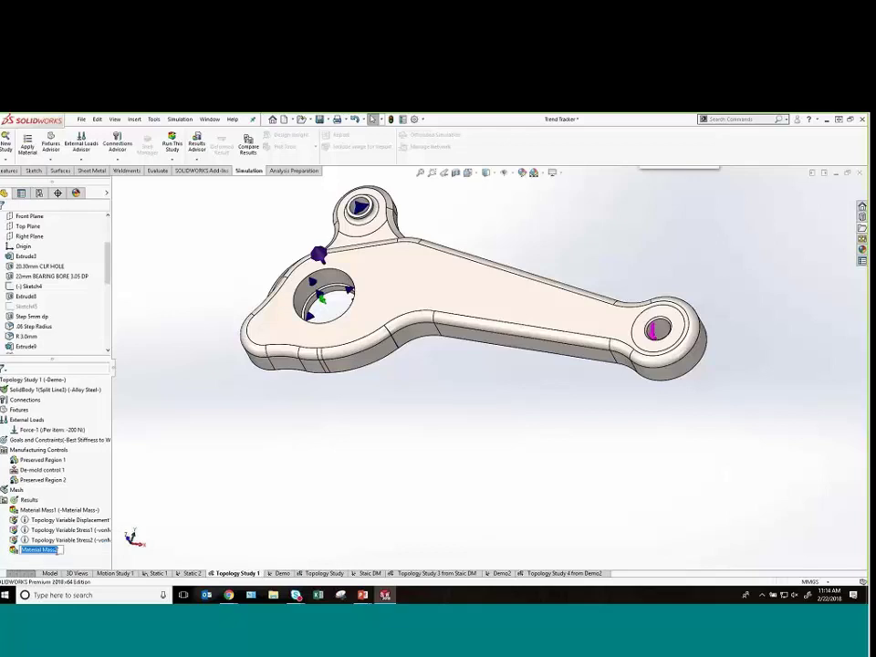
pyautogui.click(55, 551)
pyautogui.press('Return')
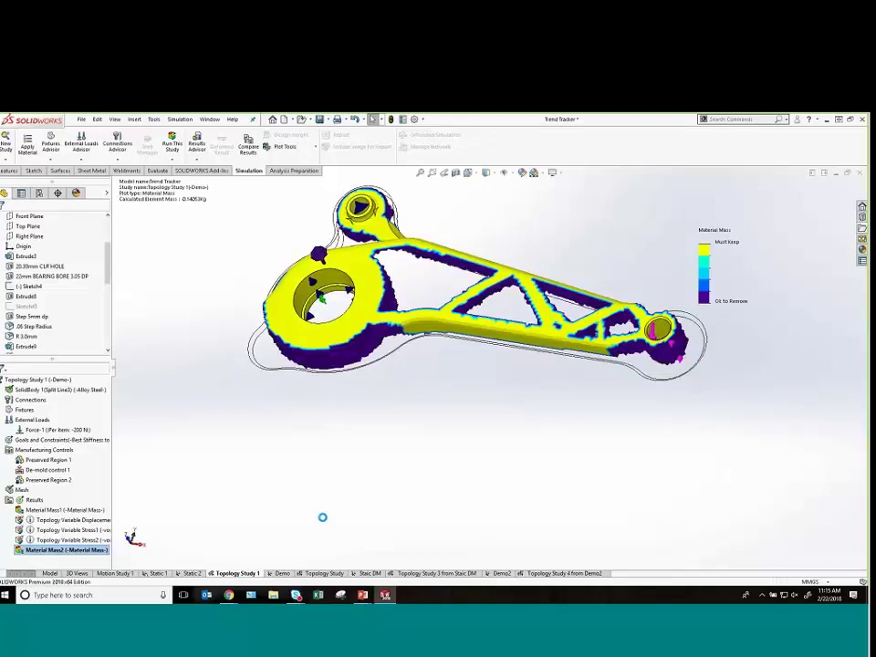
pyautogui.scroll(-3, 458, 232)
pyautogui.moveTo(458, 232); pyautogui.dragTo(340, 410, button='middle')
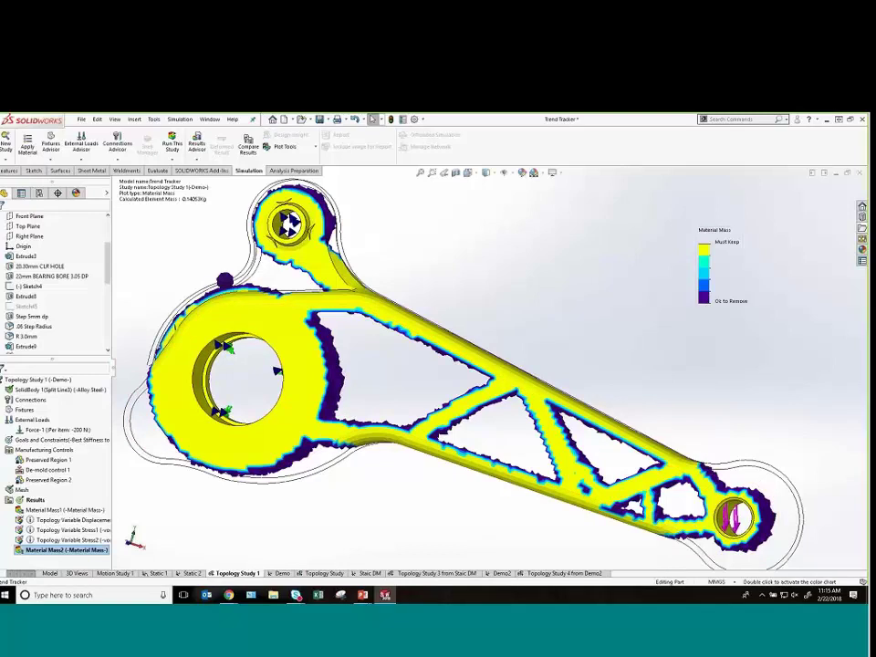
pyautogui.moveTo(559, 391); pyautogui.dragTo(733, 479, button='middle')
pyautogui.scroll(-6, 732, 479)
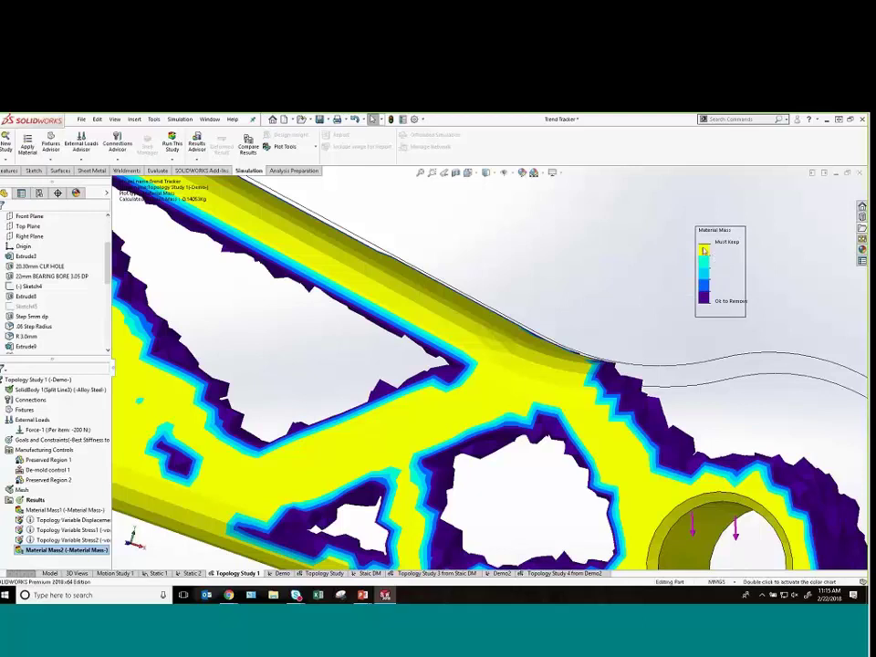
pyautogui.scroll(-5, 391, 413)
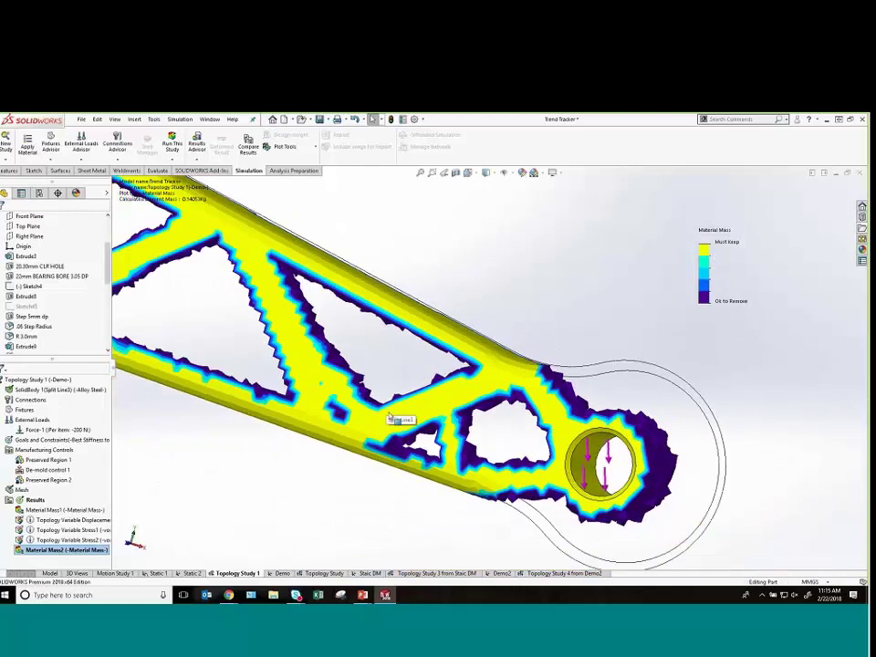
pyautogui.moveTo(394, 416); pyautogui.dragTo(309, 384, button='middle')
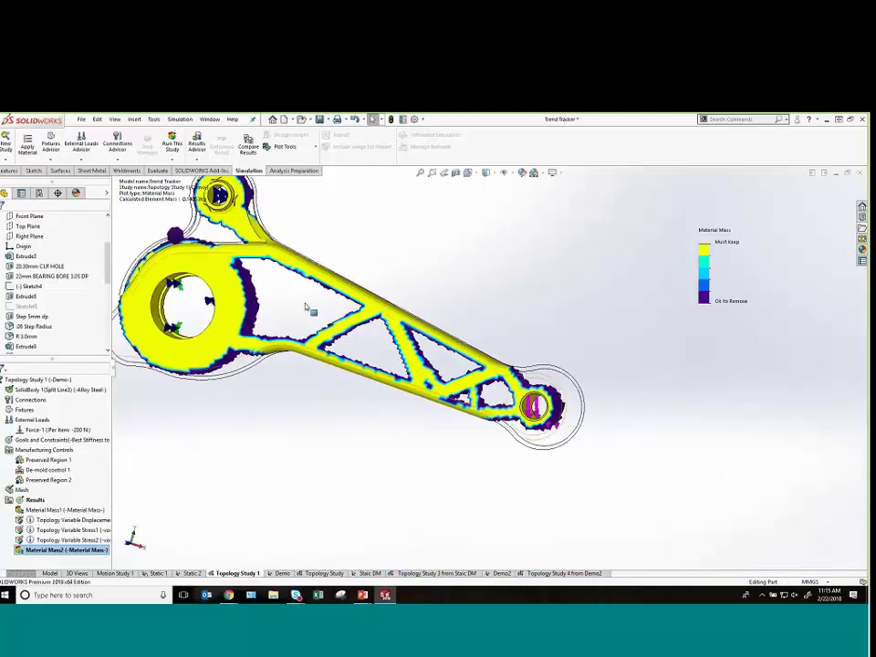
pyautogui.keyDown('ctrl'); pyautogui.moveTo(307, 307); pyautogui.dragTo(370, 356, button='middle'); pyautogui.keyUp('ctrl')
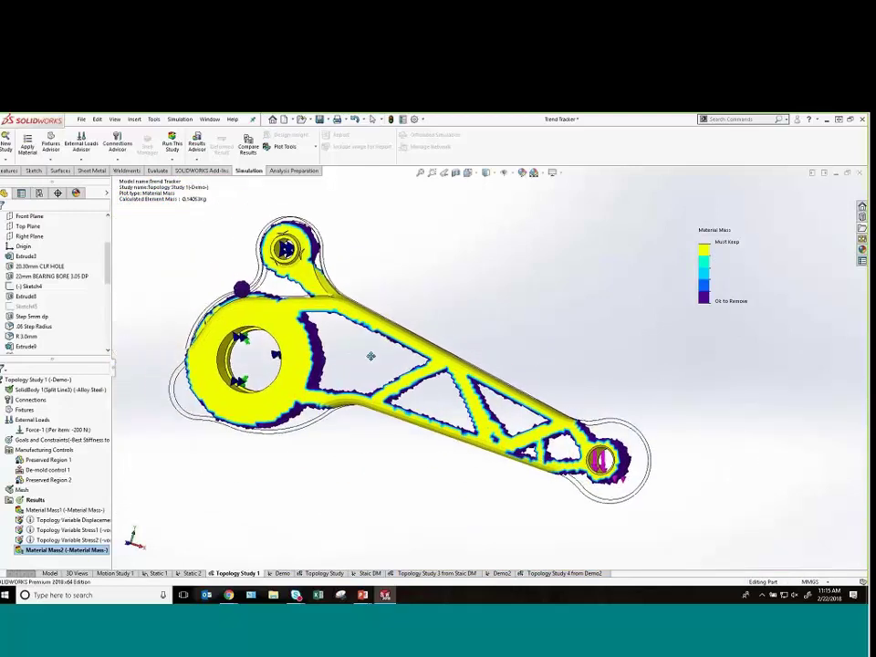
# - Try editing the Material Mass2 plot definition by shifting the material mass close to the Light end
pyautogui.rightClick(103, 550)
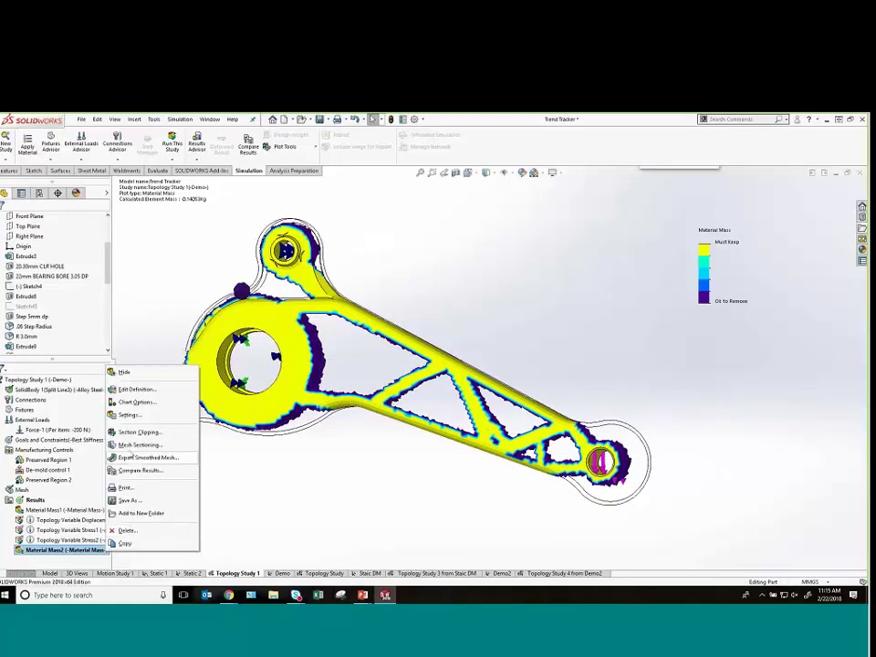
pyautogui.click(137, 390)
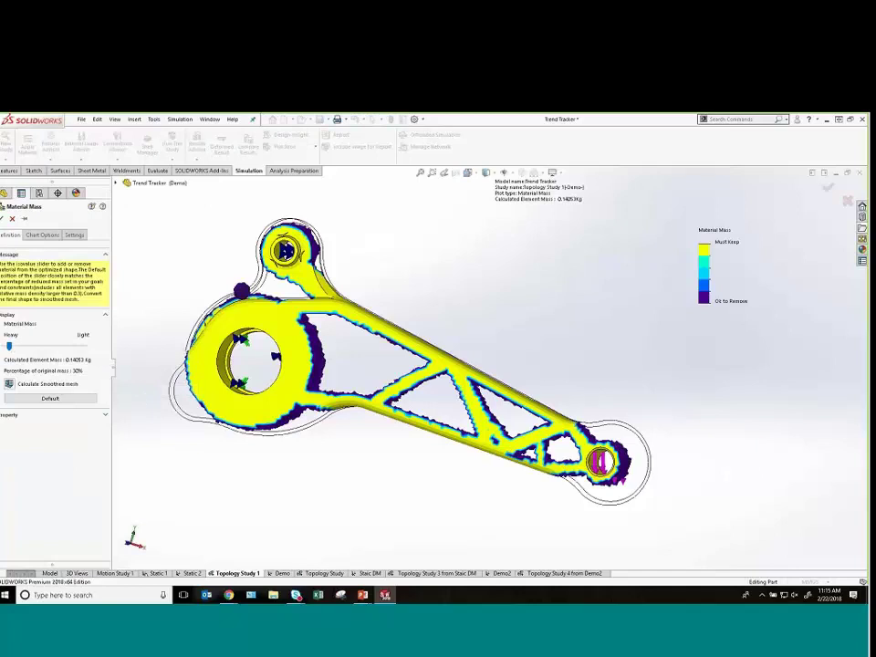
pyautogui.click(81, 374)
pyautogui.click(10, 345)
pyautogui.moveTo(10, 346); pyautogui.dragTo(76, 346)
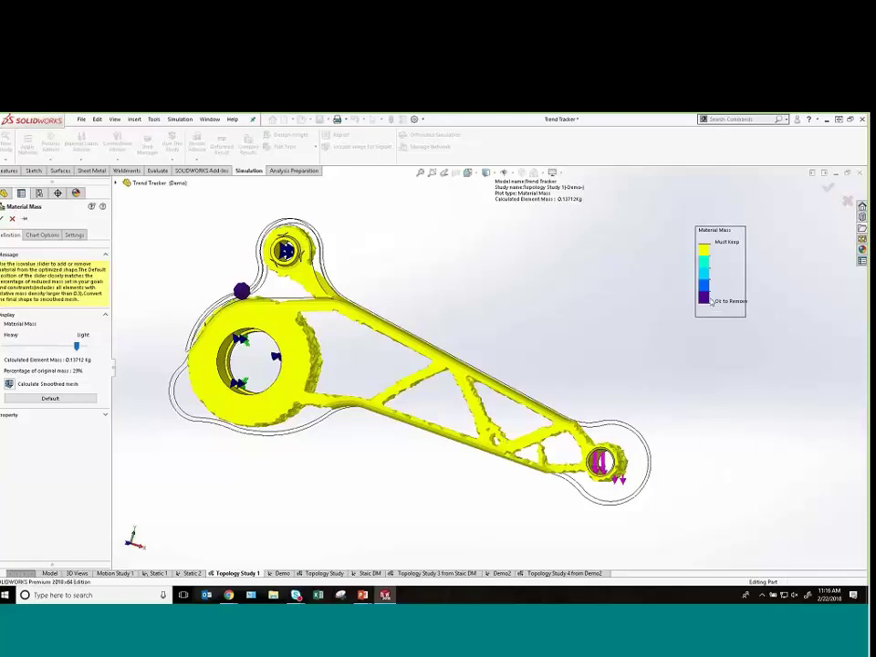
# - Examine the lightened truss and large bore ring from the back and front, and discard the plot definition edit
pyautogui.moveTo(524, 472); pyautogui.dragTo(402, 467, button='middle')
pyautogui.scroll(-5, 461, 436)
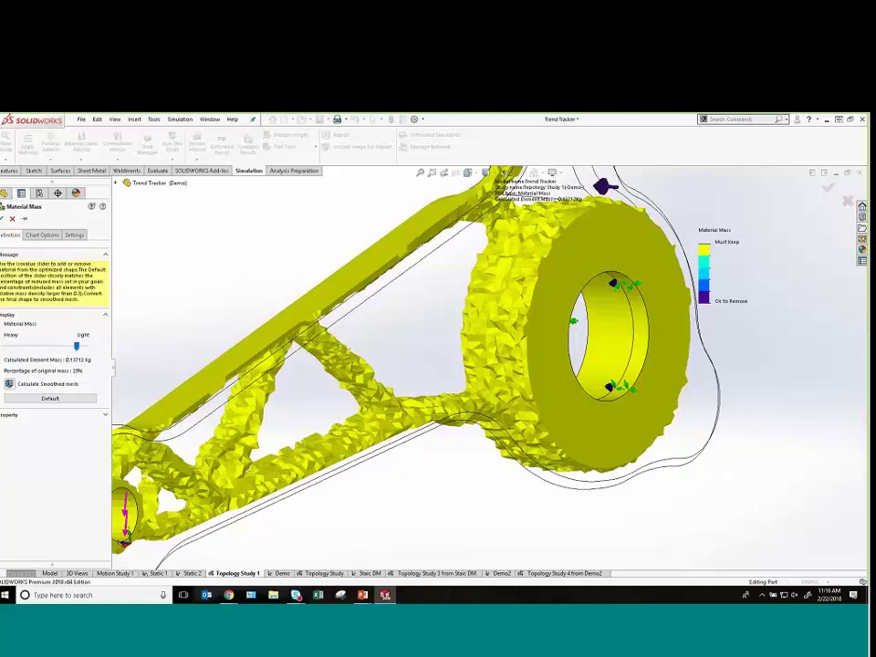
pyautogui.moveTo(381, 270); pyautogui.dragTo(415, 364, button='middle')
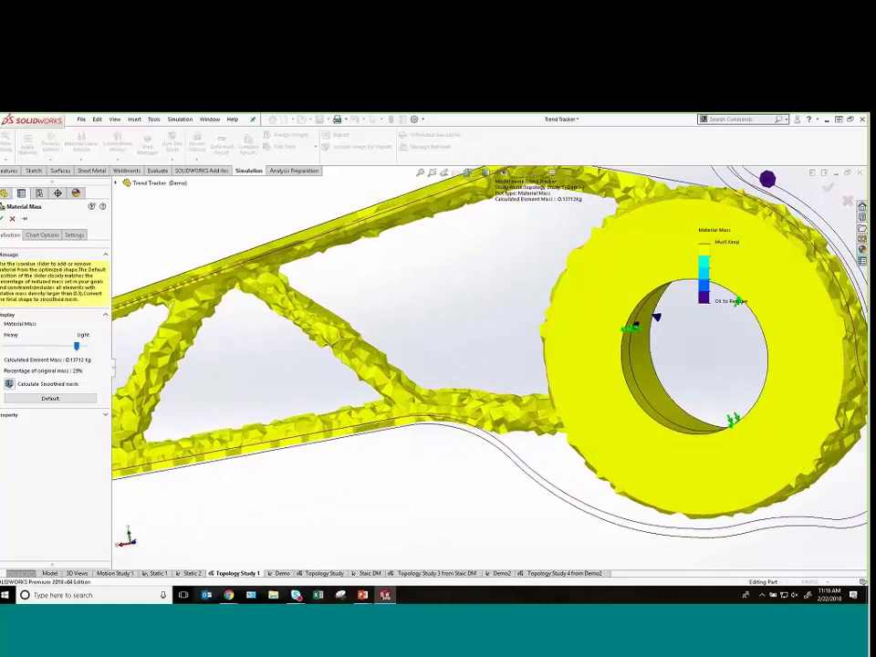
pyautogui.press('Left')
pyautogui.press('Left')
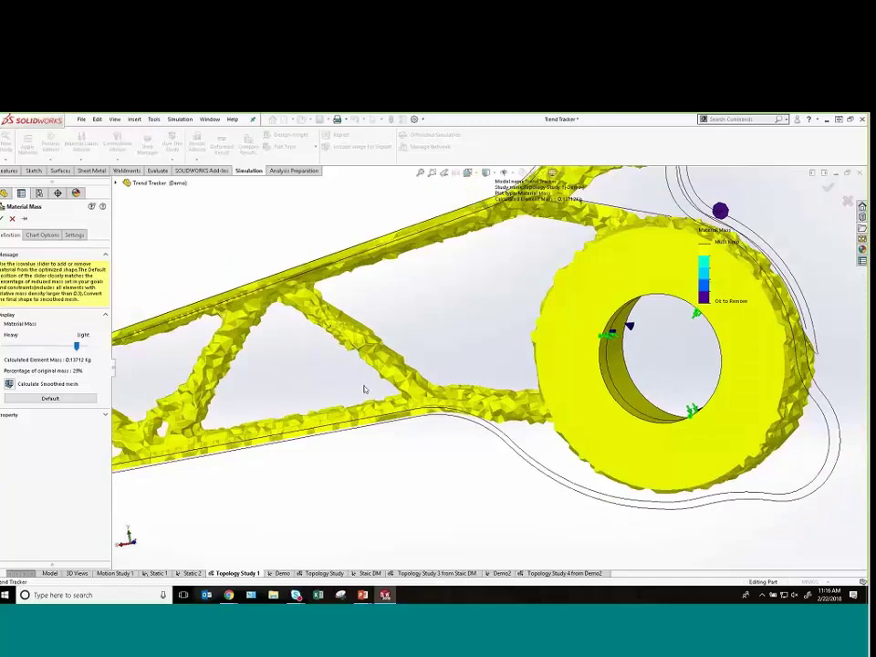
pyautogui.press('Left')
pyautogui.press('Left')
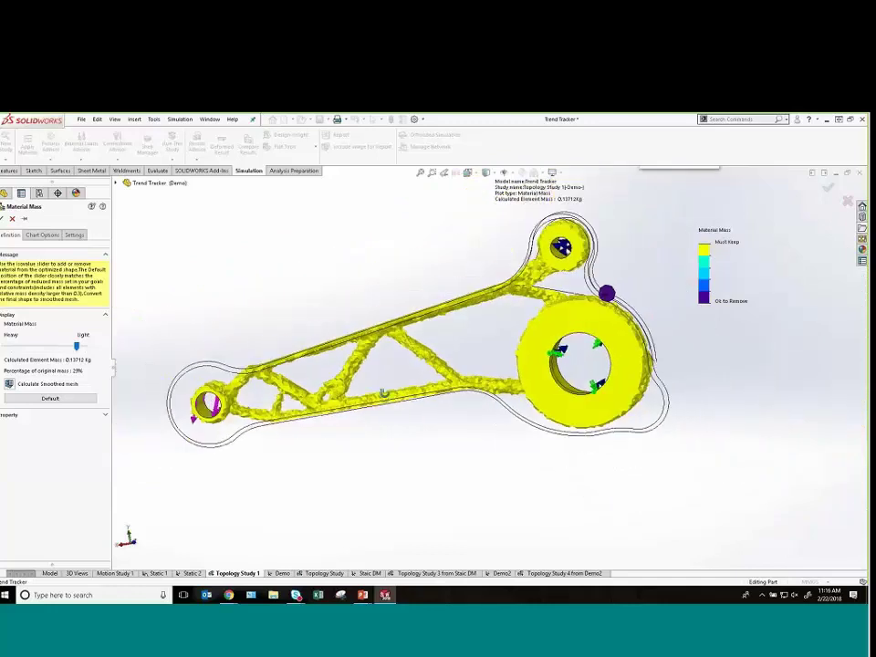
pyautogui.moveTo(383, 393); pyautogui.dragTo(566, 411, button='middle')
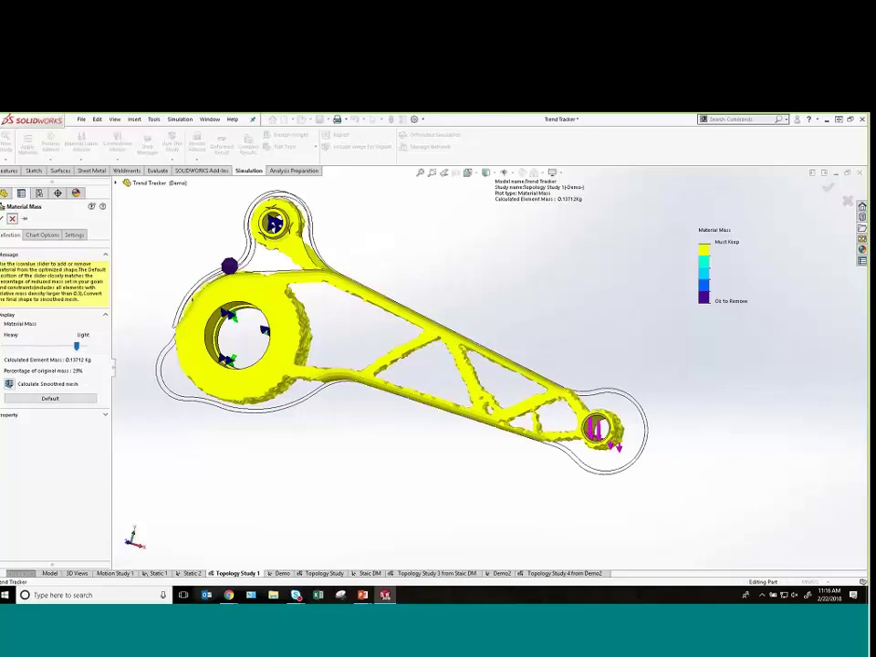
pyautogui.click(12, 219)
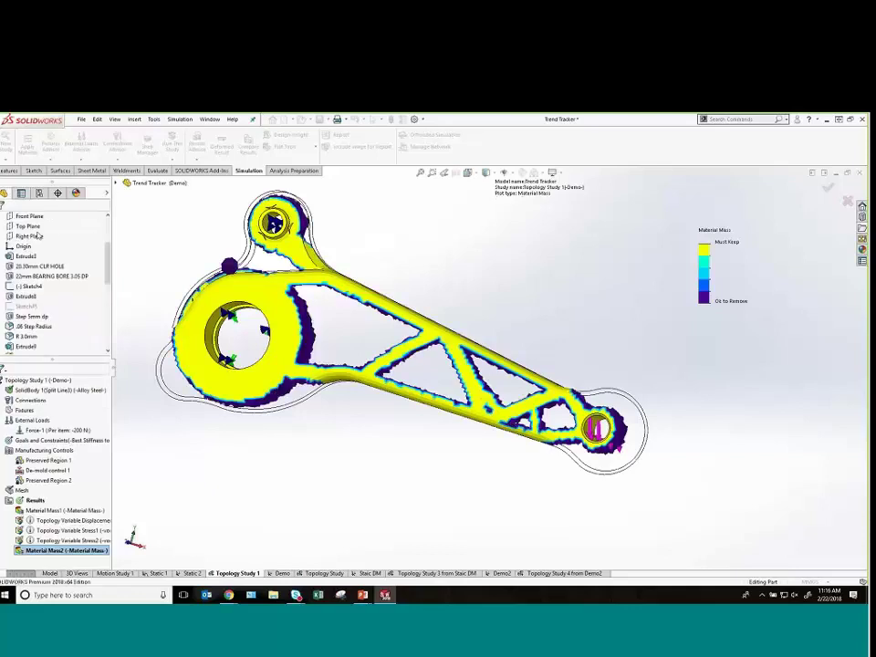
# - Display the Material Mass1 plot of Topology Study 1 to view the smoothed optimized shape
pyautogui.doubleClick(77, 510)
pyautogui.press('BackSpace')
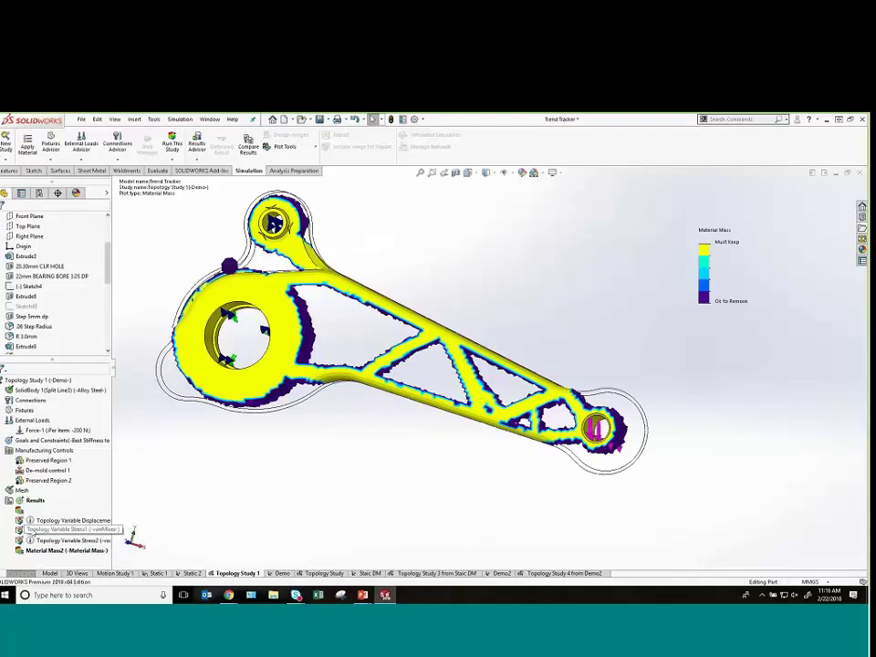
pyautogui.press('Escape')
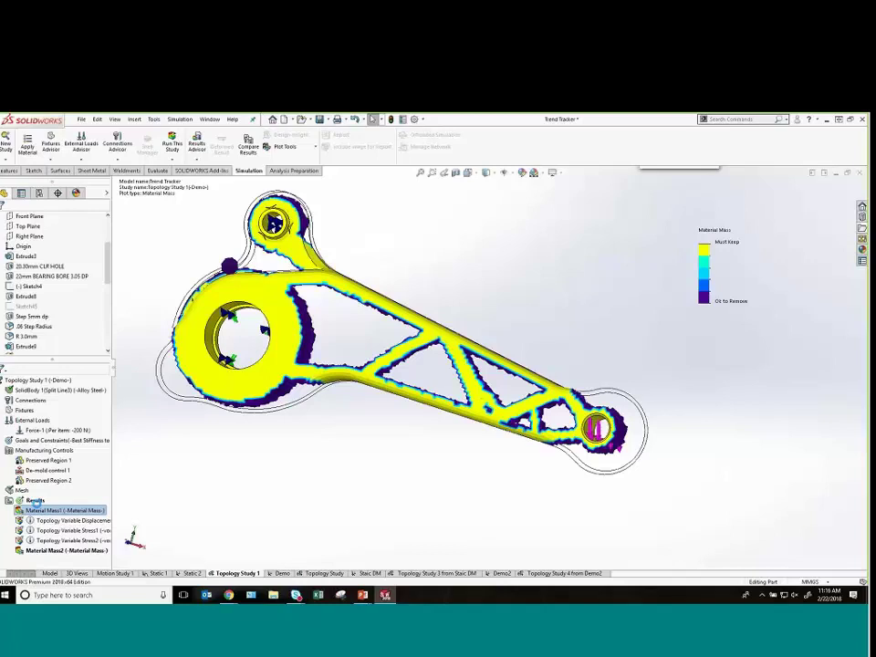
pyautogui.click(35, 502)
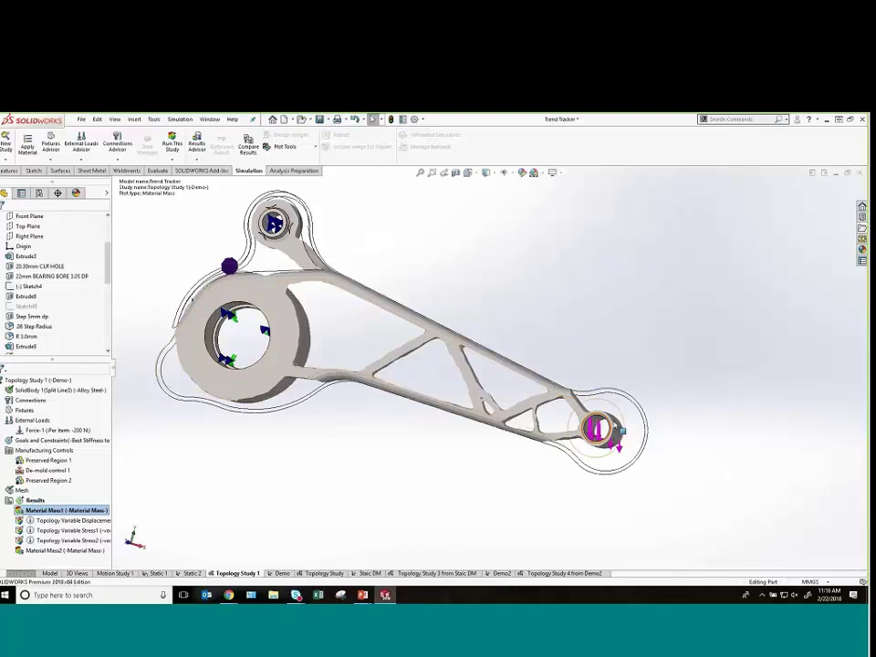
# - Examine the smoothed optimized arm edge-on and from the back around the small load-bearing bore
pyautogui.scroll(-2, 607, 427)
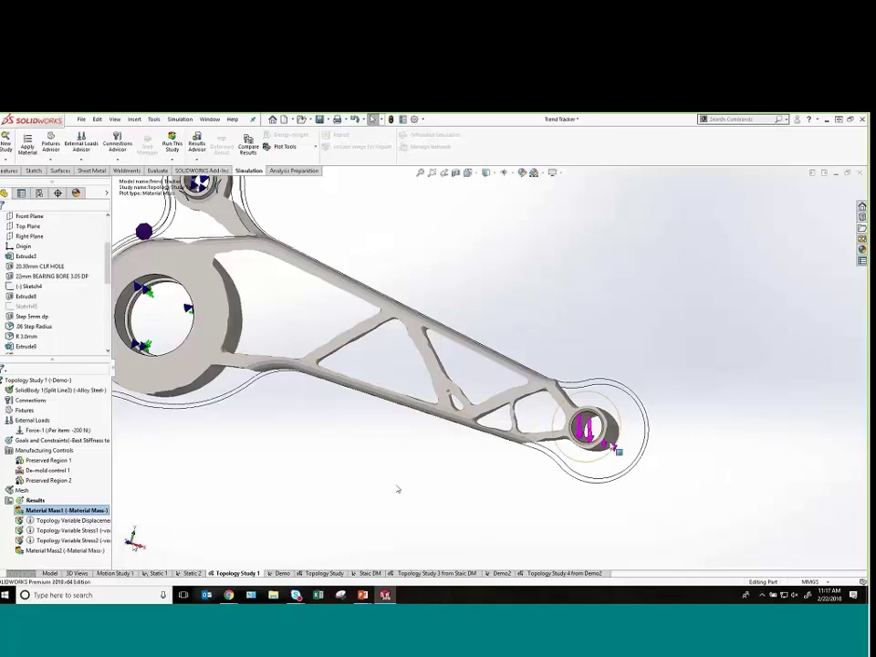
pyautogui.moveTo(399, 490); pyautogui.dragTo(628, 431, button='middle')
pyautogui.scroll(-6, 628, 431)
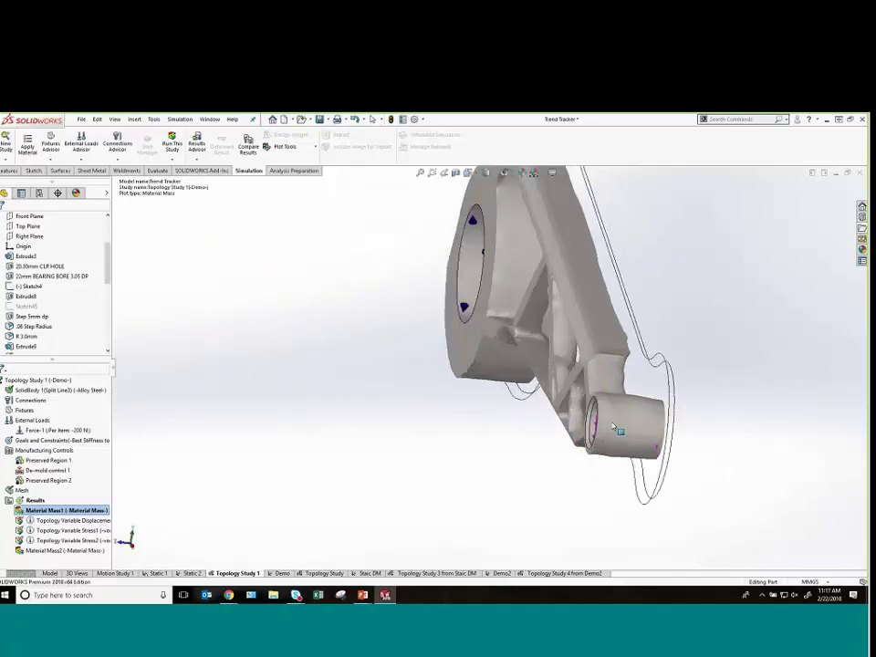
pyautogui.scroll(3, 609, 415)
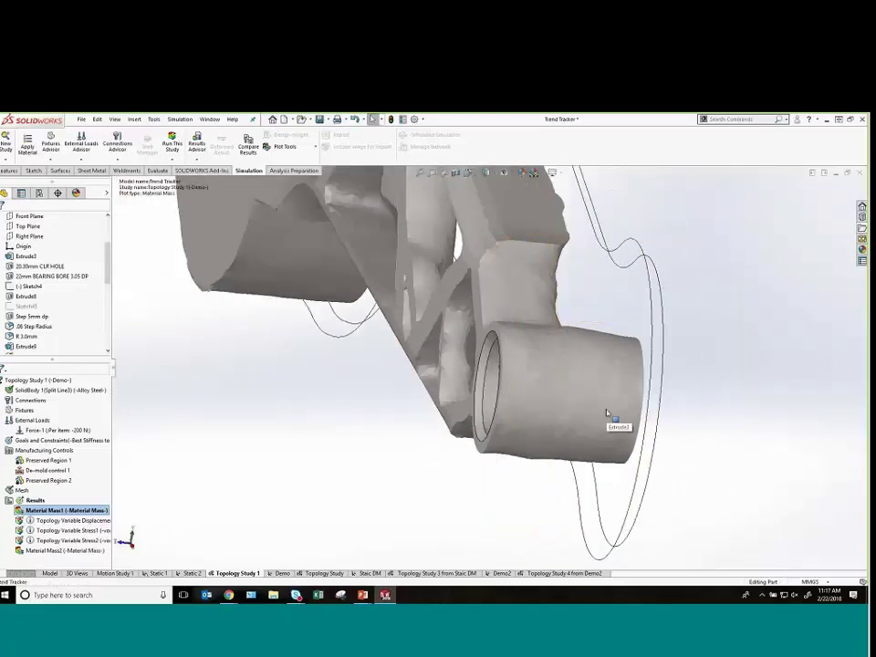
pyautogui.scroll(3, 461, 343)
pyautogui.moveTo(467, 343); pyautogui.dragTo(370, 394, button='middle')
pyautogui.scroll(-2, 370, 395)
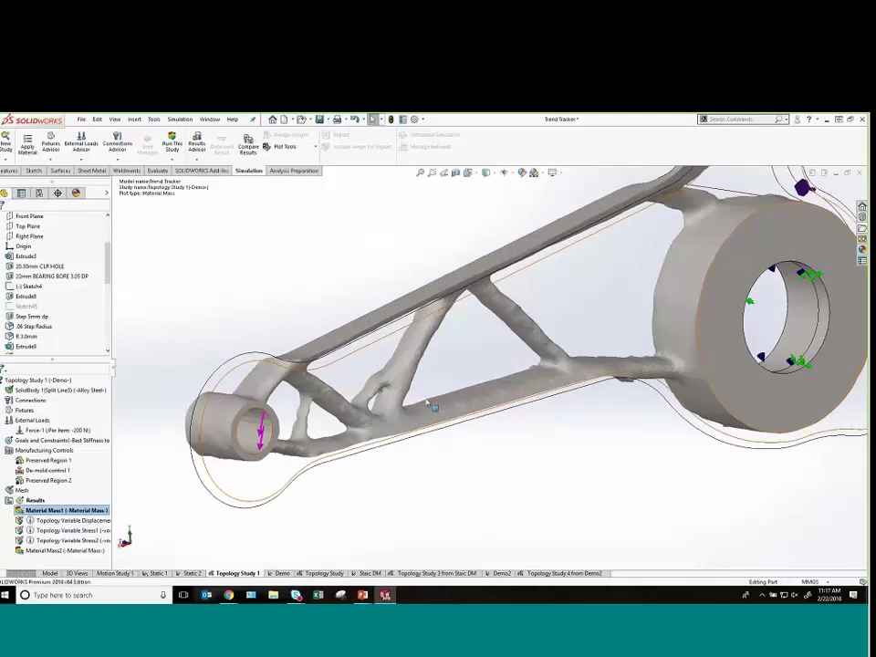
# - Examine the truss struts and small opening at their junction up close, and return to the whole arm
pyautogui.scroll(-1, 401, 394)
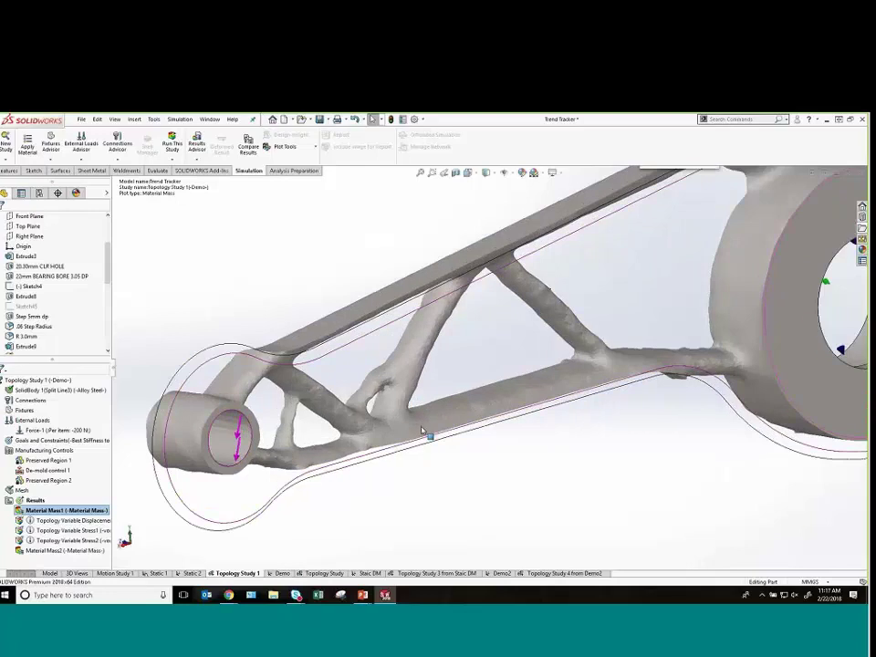
pyautogui.moveTo(423, 430); pyautogui.dragTo(422, 352, button='middle')
pyautogui.scroll(-5, 461, 379)
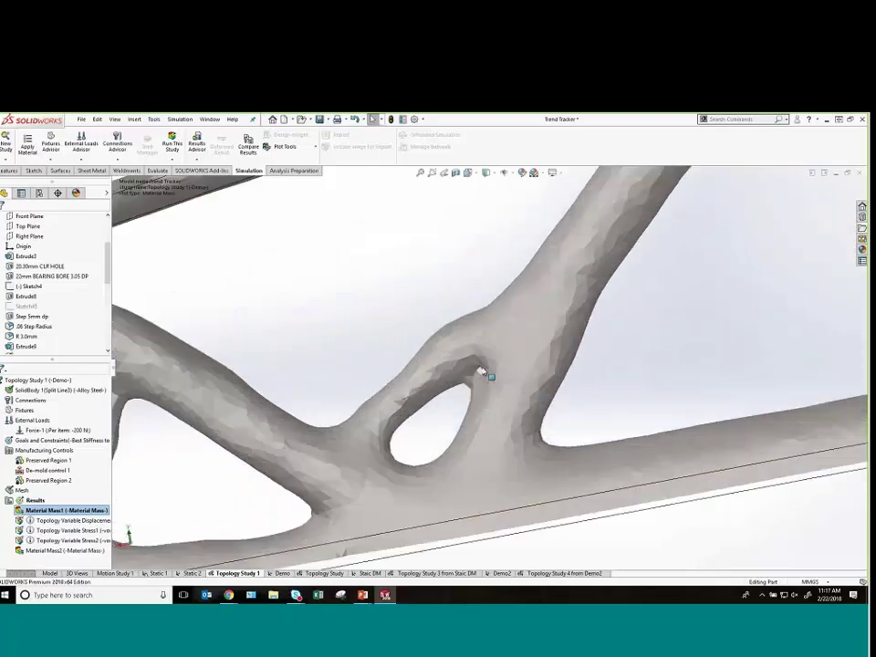
pyautogui.scroll(4, 461, 442)
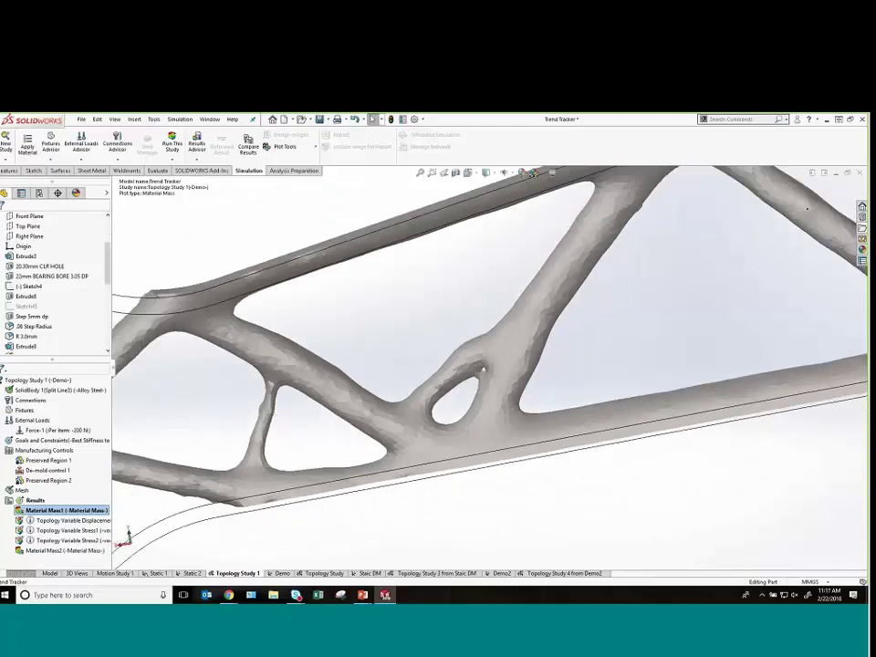
pyautogui.scroll(6, 276, 452)
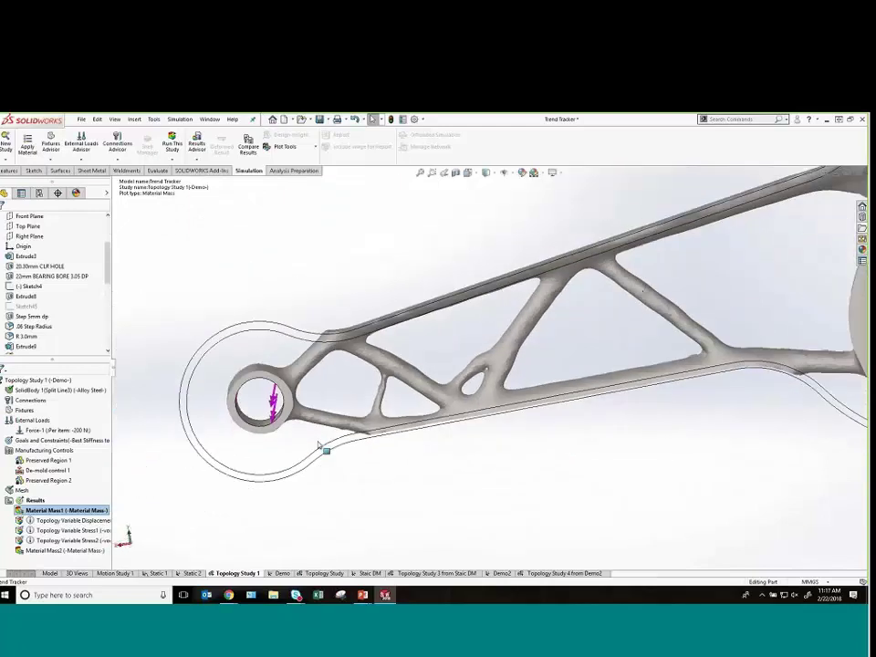
pyautogui.scroll(2, 653, 421)
pyautogui.moveTo(653, 421); pyautogui.dragTo(497, 409, button='middle')
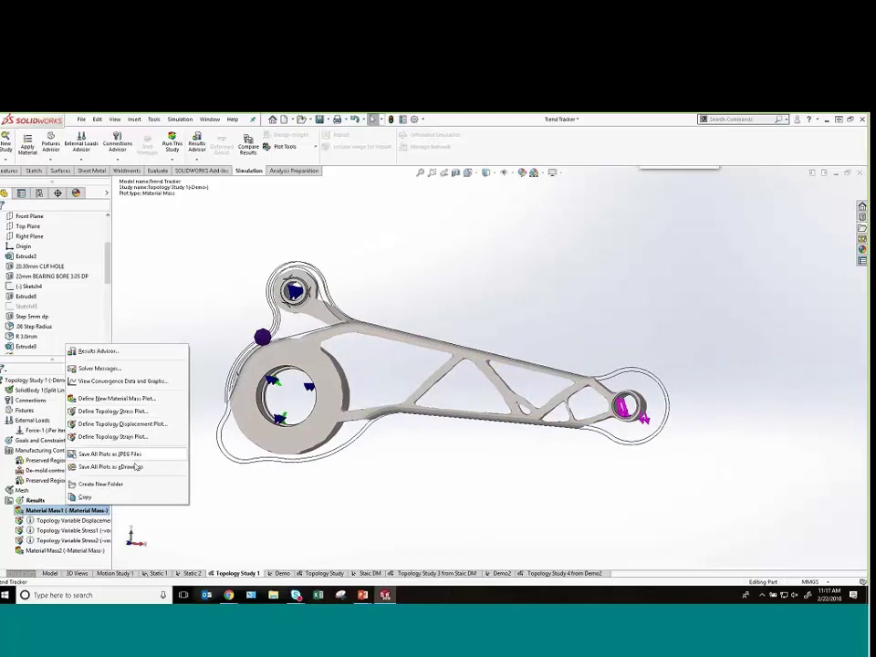
# - Review the advanced body types for exporting the smoothed mesh of Material Mass1, cancel the export, and switch to the PowerPoint slide show
pyautogui.press('Escape')
pyautogui.rightClick(60, 511)
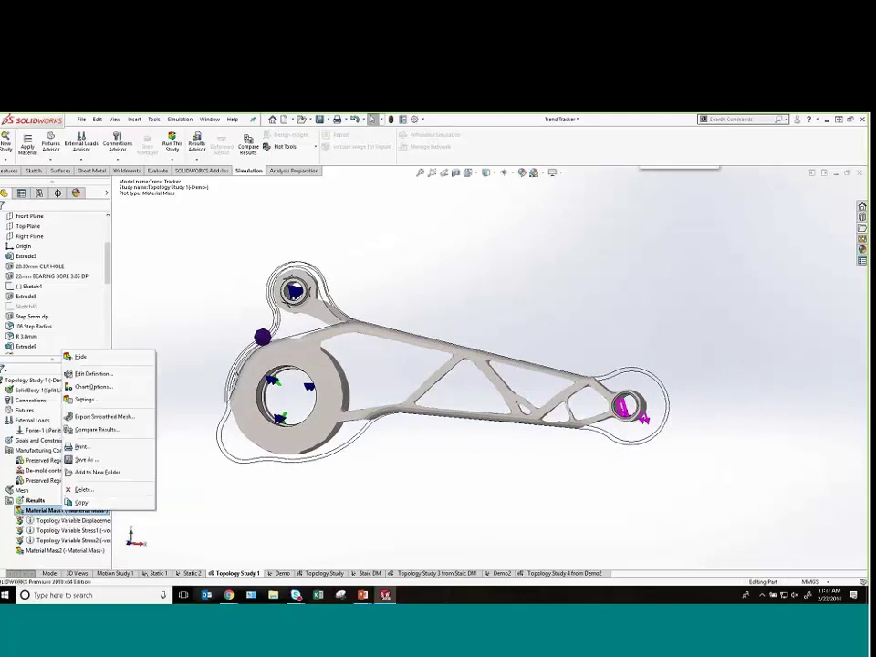
pyautogui.click(80, 417)
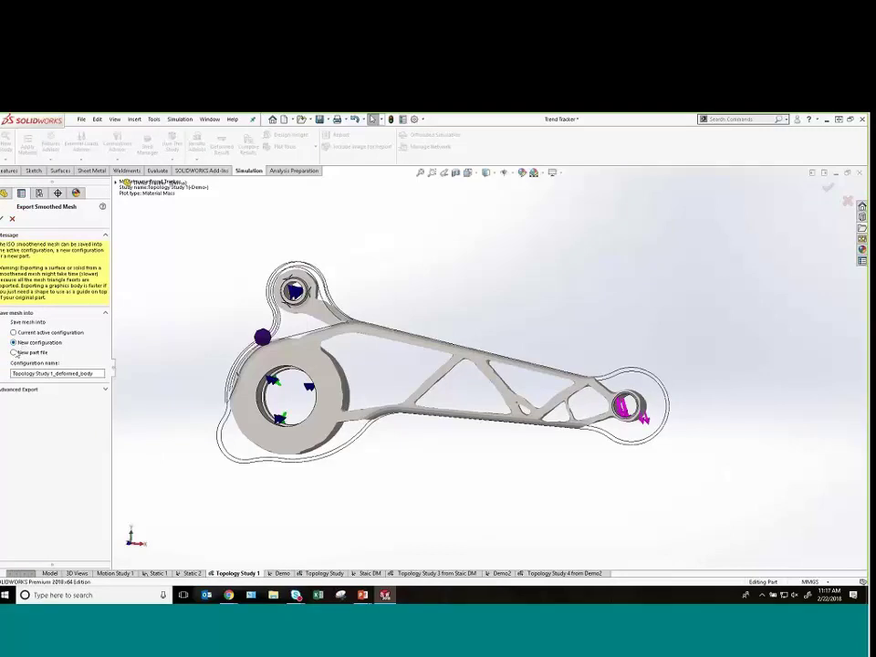
pyautogui.click(20, 389)
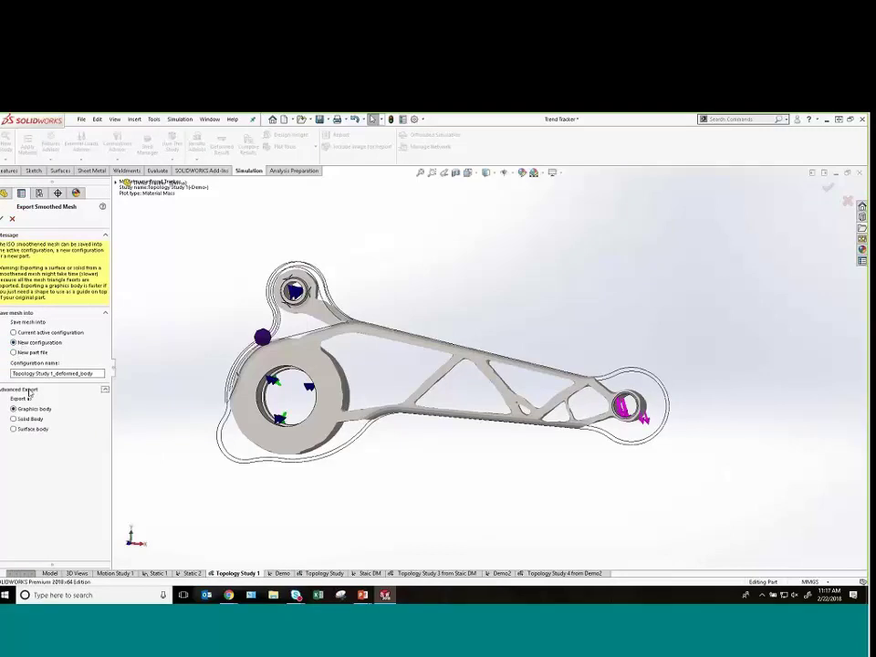
pyautogui.click(22, 405)
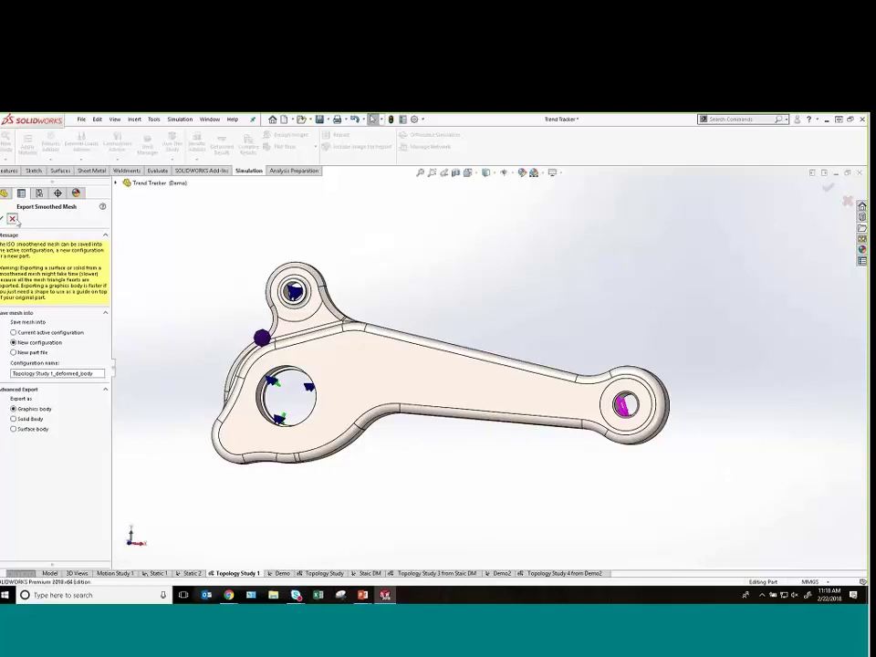
pyautogui.click(13, 219)
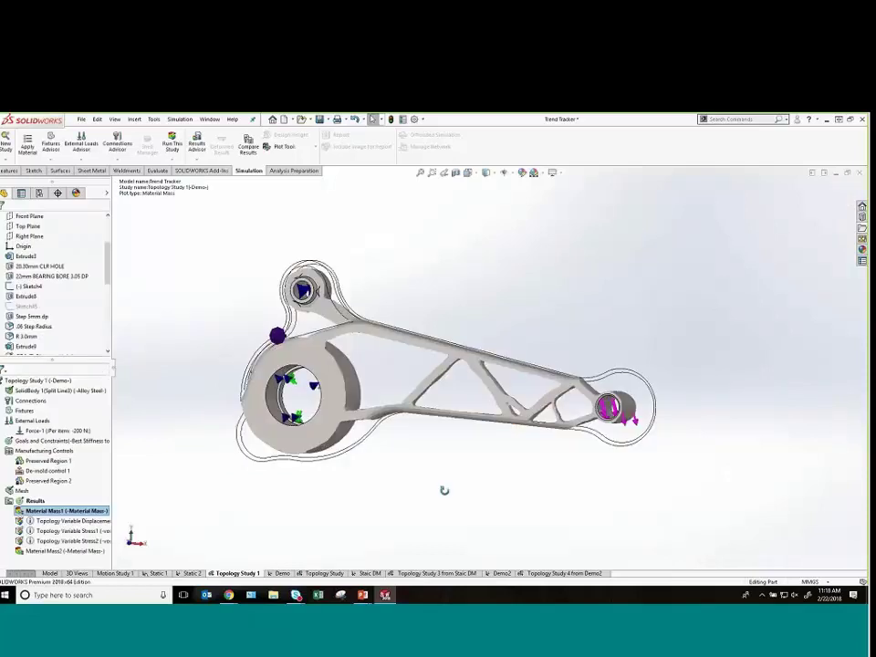
pyautogui.hotkey('alt', 'Tab')
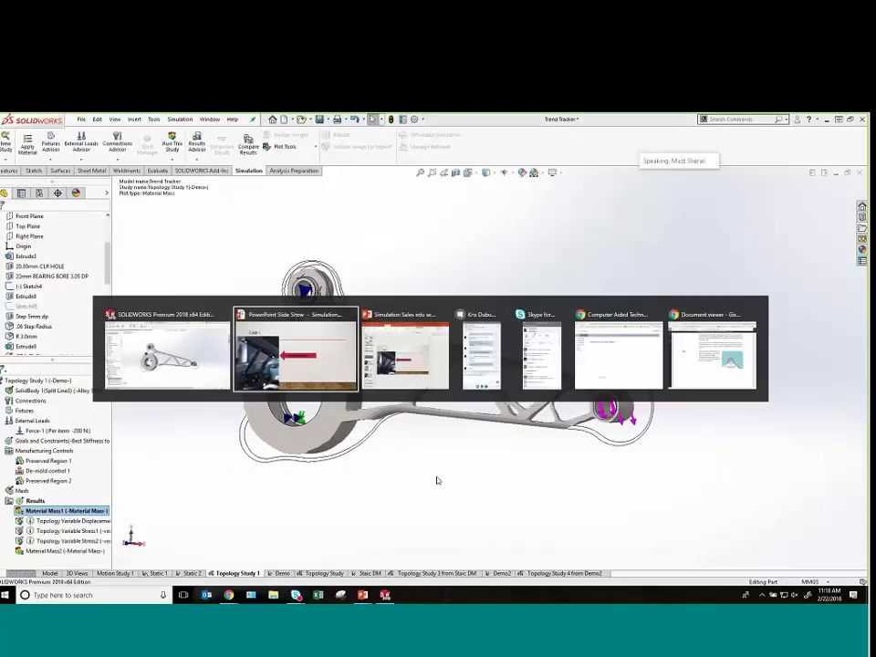
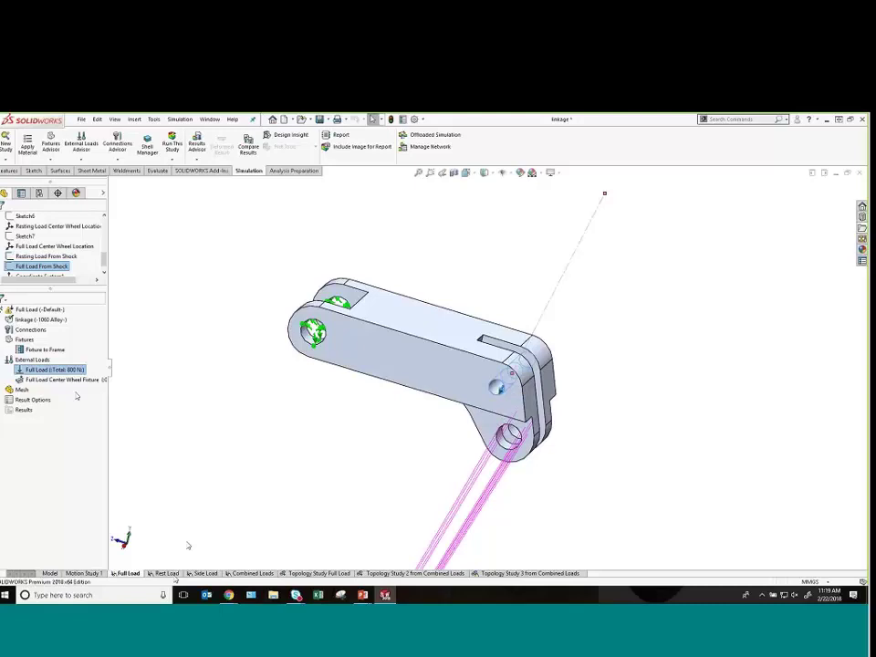
# - Review the loads on the linkage part in the Rest Load and Side Load studies, including the side load from the wheel
pyautogui.click(168, 573)
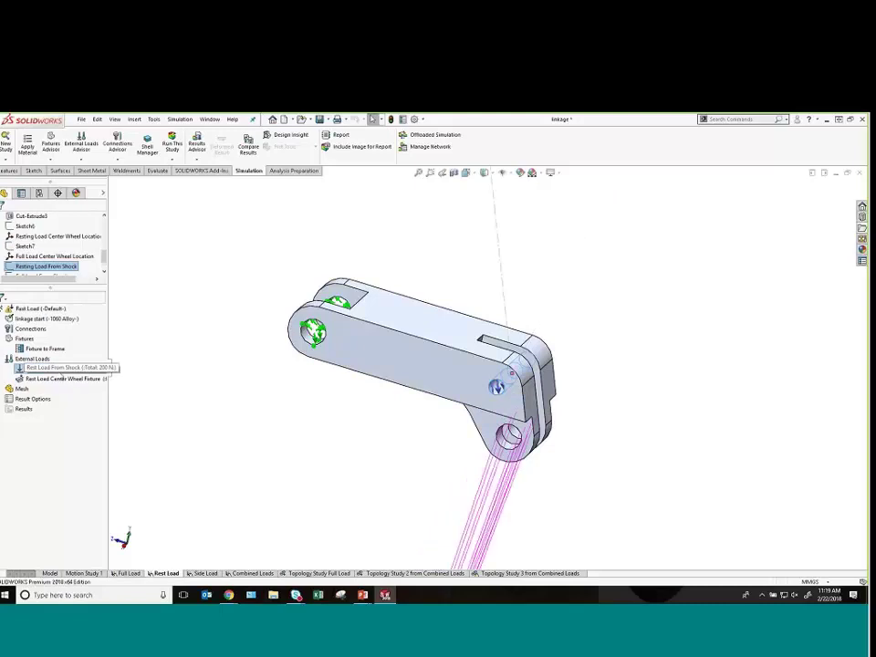
pyautogui.moveTo(422, 356); pyautogui.dragTo(352, 426, button='middle')
pyautogui.click(205, 573)
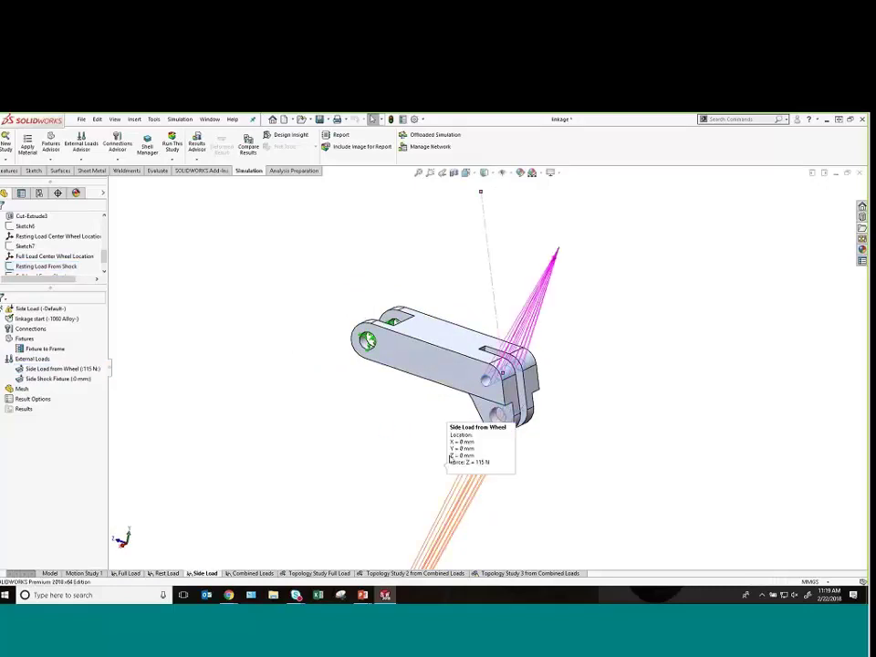
pyautogui.moveTo(437, 452); pyautogui.dragTo(435, 434, button='middle')
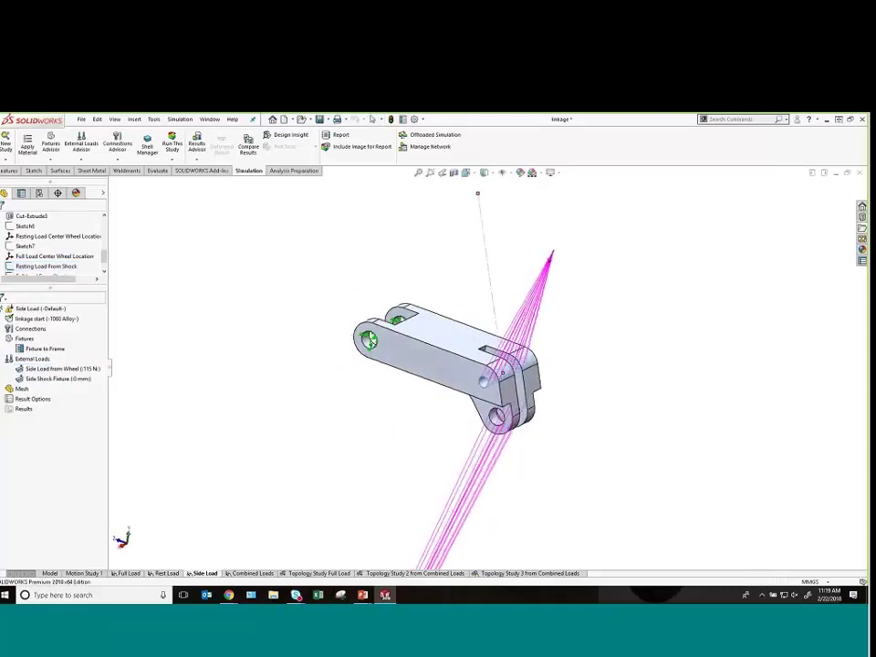
pyautogui.click(64, 369)
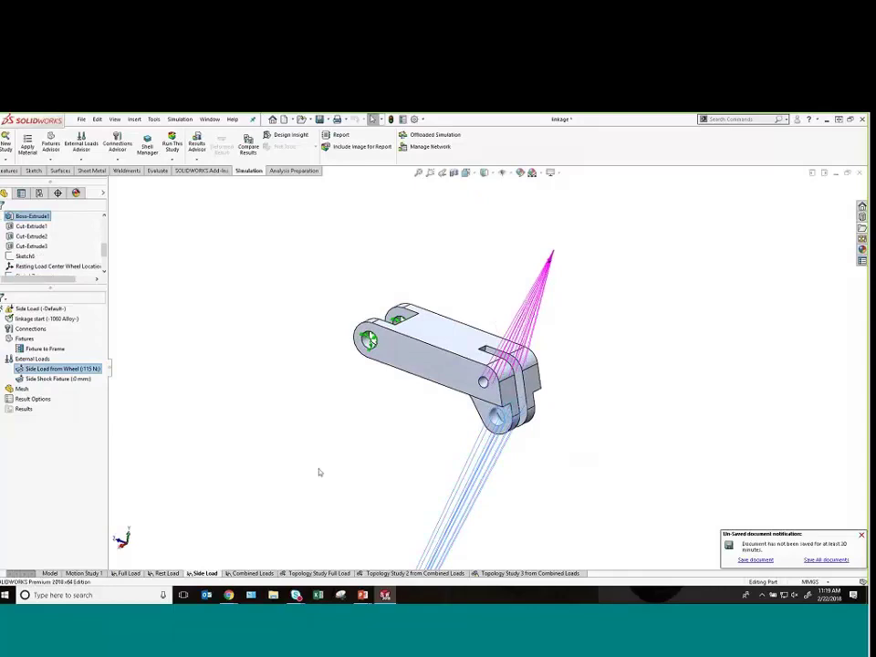
pyautogui.moveTo(319, 472); pyautogui.dragTo(402, 408, button='middle')
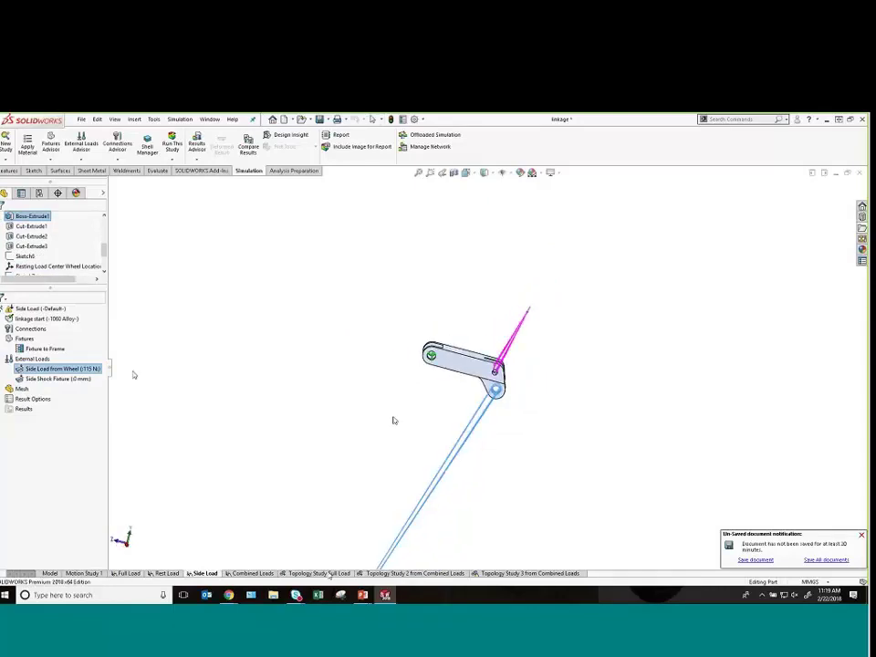
# - Open the Combined Loads study and view the definition of its Load Case Manager
pyautogui.click(242, 573)
pyautogui.click(243, 574)
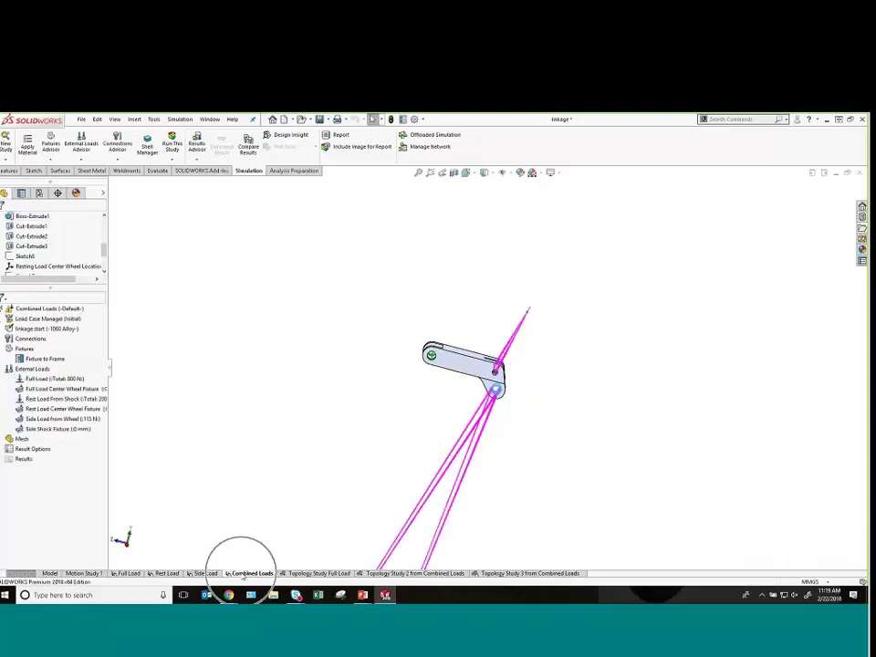
pyautogui.click(53, 319)
pyautogui.rightClick(55, 321)
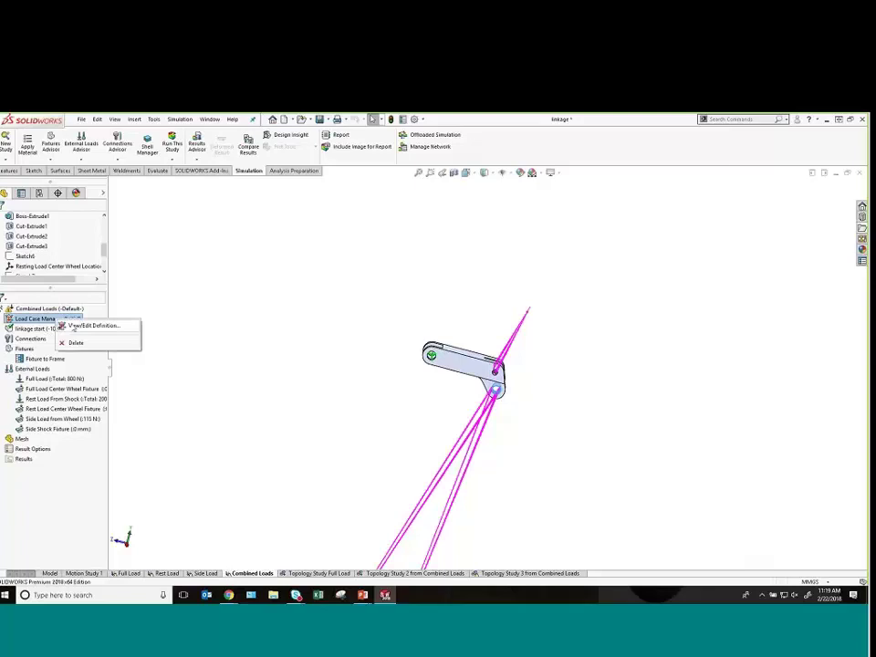
pyautogui.click(82, 325)
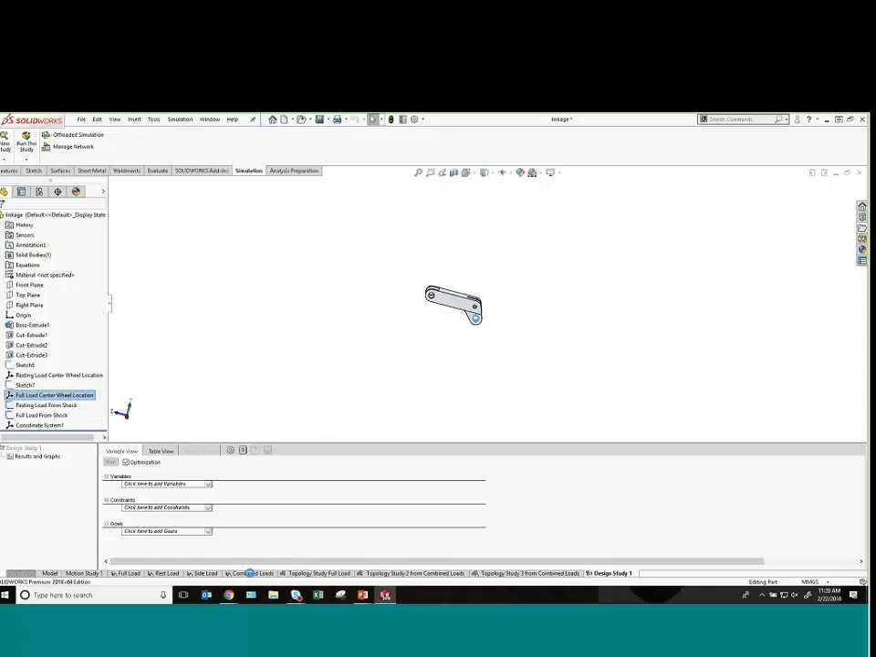
# - Copy the Combined Loads study into a new topology study using the Default configuration
pyautogui.rightClick(249, 573)
pyautogui.click(261, 505)
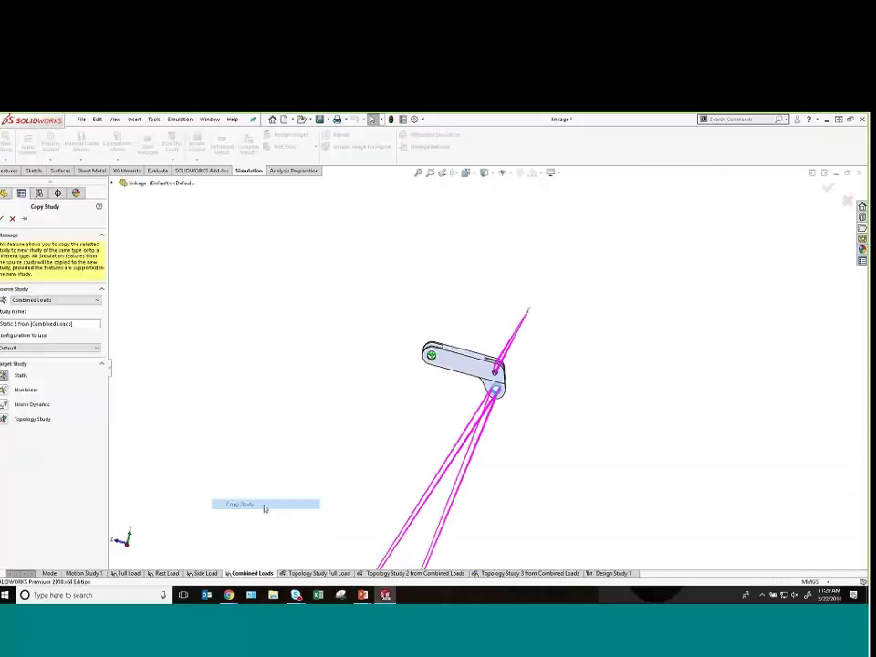
pyautogui.click(30, 419)
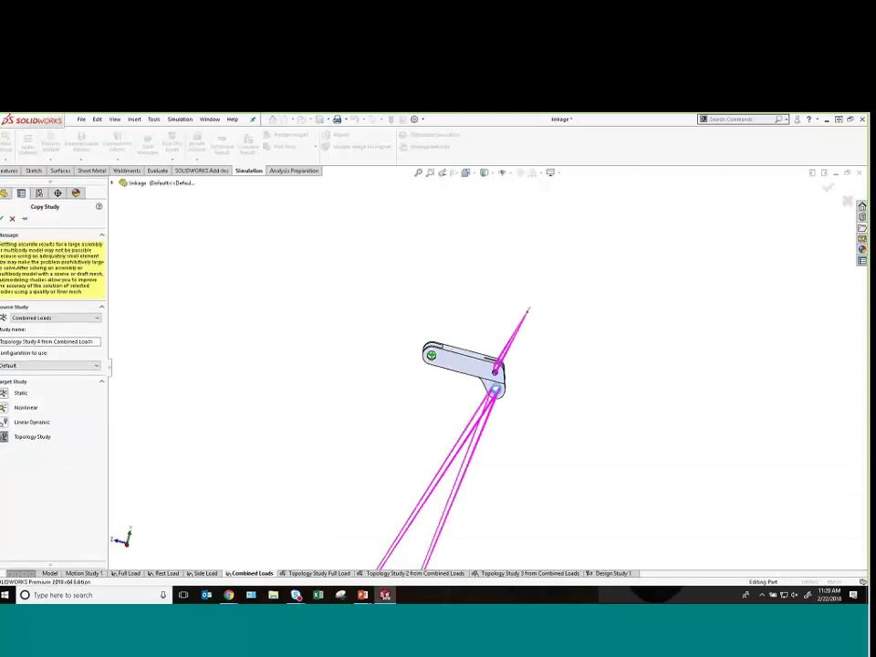
pyautogui.click(3, 219)
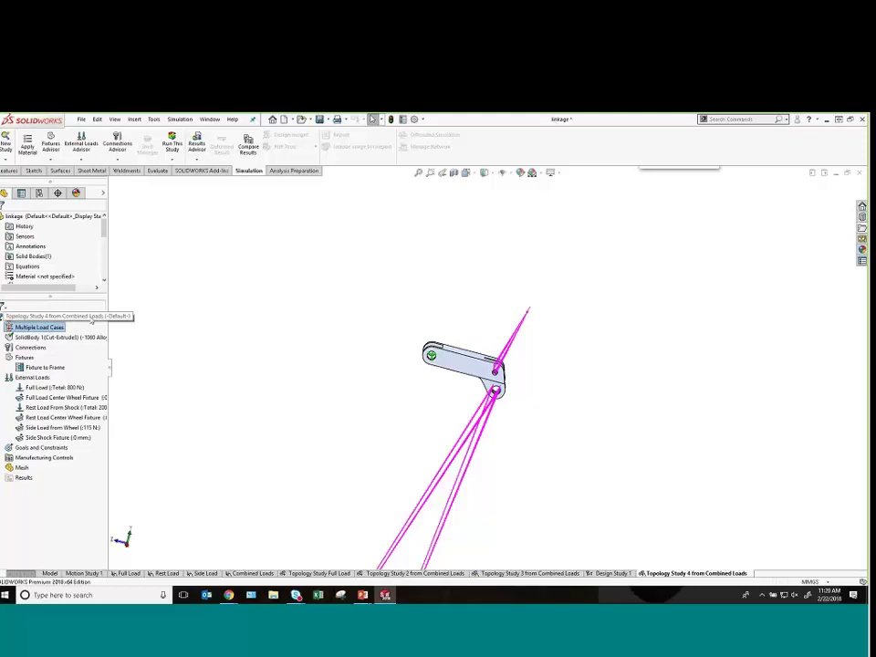
# - Review the Min Max formulation and preserved region options in the new topology study's properties, and discard any changes
pyautogui.rightClick(92, 318)
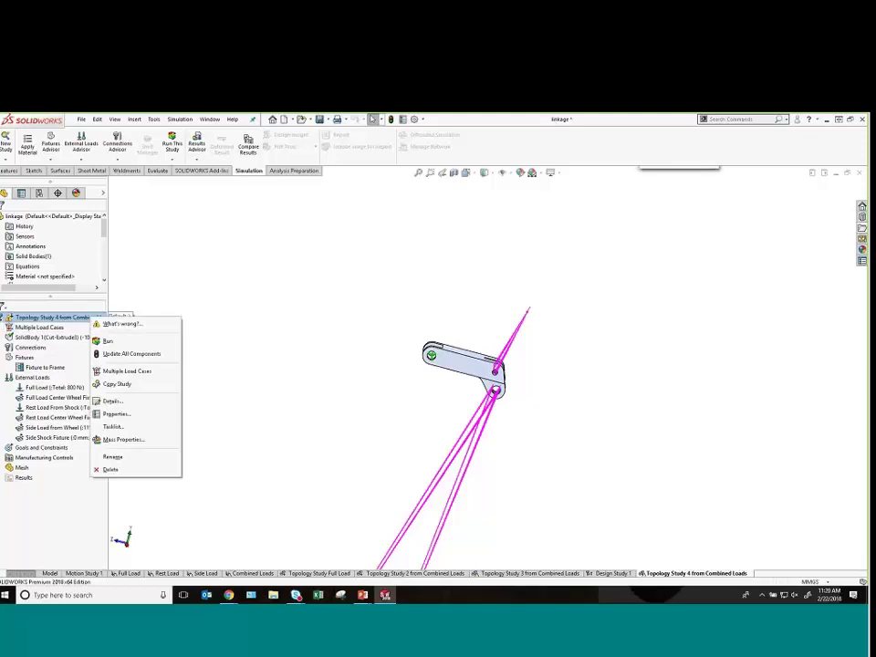
pyautogui.click(117, 414)
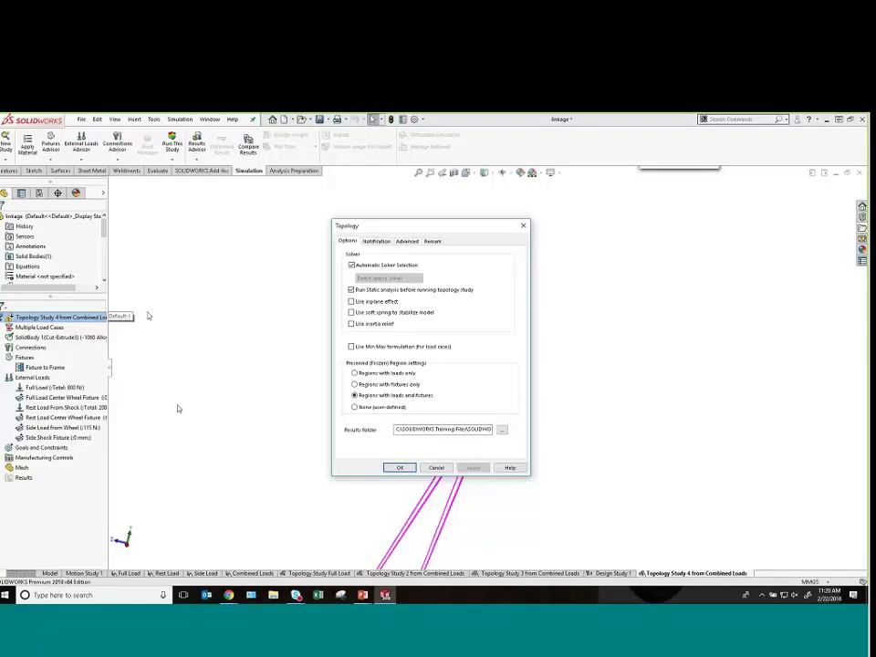
pyautogui.click(353, 347)
pyautogui.click(353, 347)
pyautogui.click(356, 375)
pyautogui.click(355, 386)
pyautogui.click(360, 397)
pyautogui.click(437, 468)
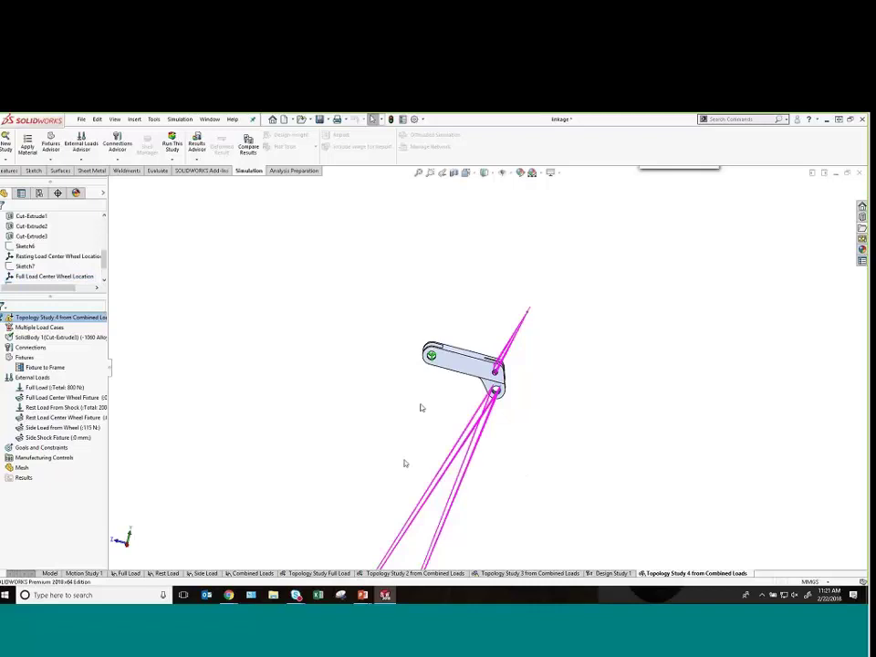
# - Add a Minimize Mass with Displacement constraint goal to the new topology study
pyautogui.moveTo(433, 406); pyautogui.dragTo(423, 409, button='middle')
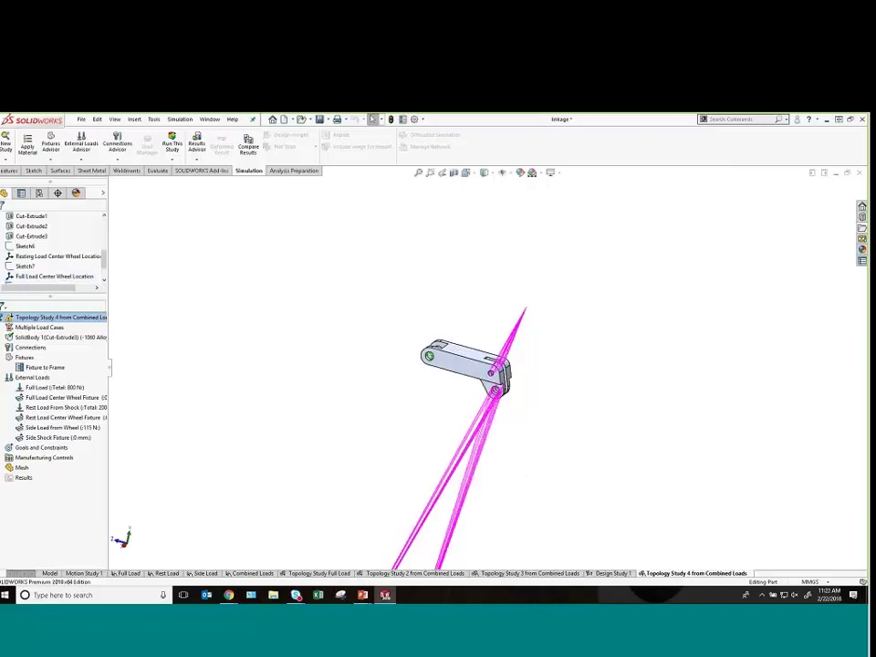
pyautogui.rightClick(44, 450)
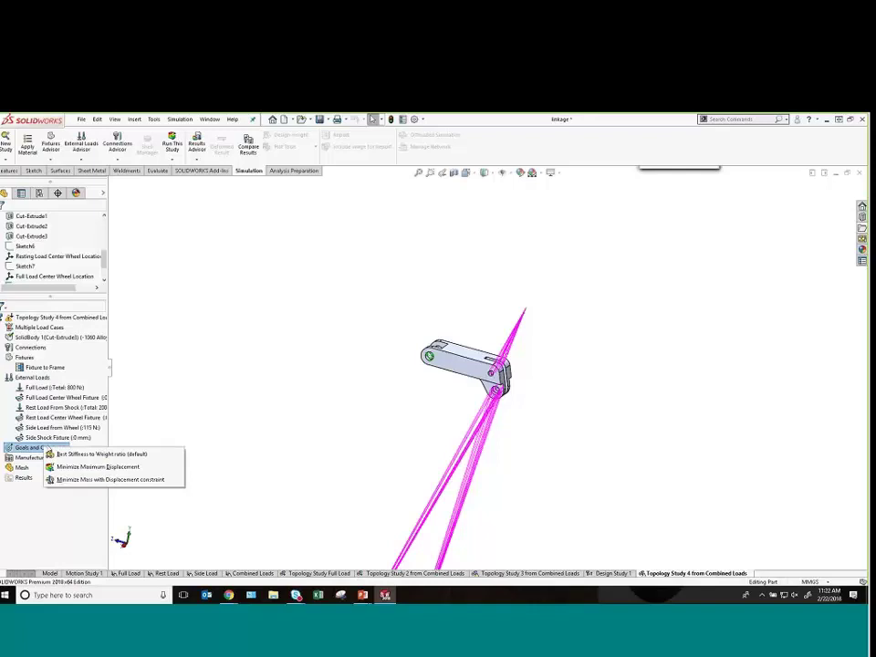
pyautogui.click(82, 479)
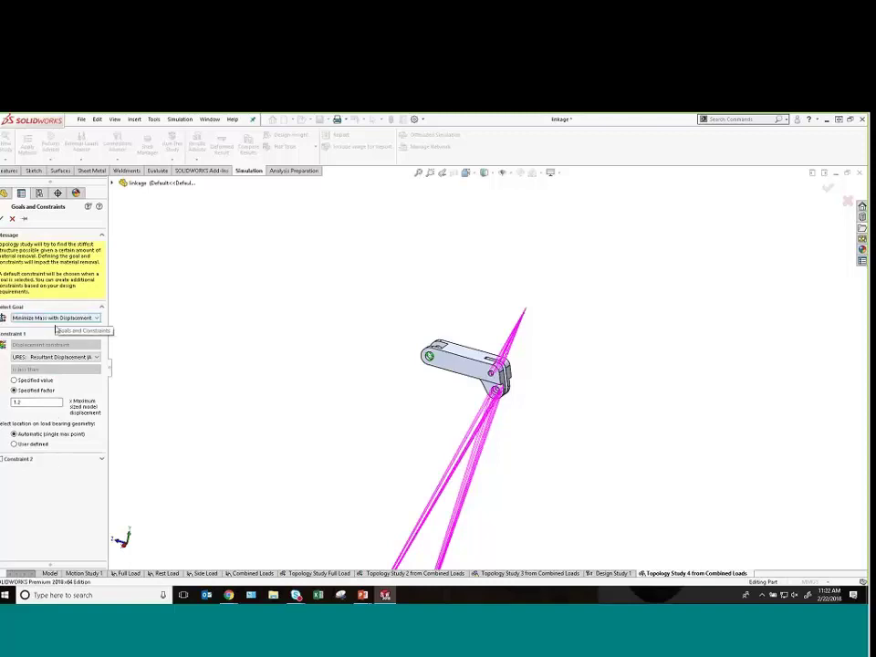
# - Set the displacement constraint factor to 1.3 times the maximum displacement, with an automatic single max point, and accept the goal
pyautogui.click(33, 402)
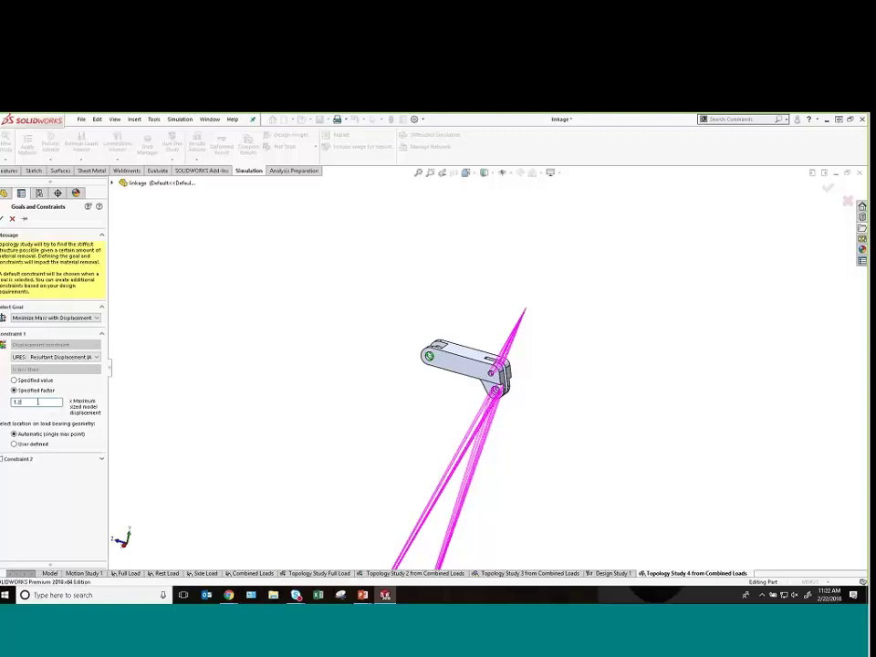
pyautogui.click(20, 402)
pyautogui.press('BackSpace')
pyautogui.write('5')
pyautogui.moveTo(21, 403); pyautogui.dragTo(18, 403)
pyautogui.click(25, 436)
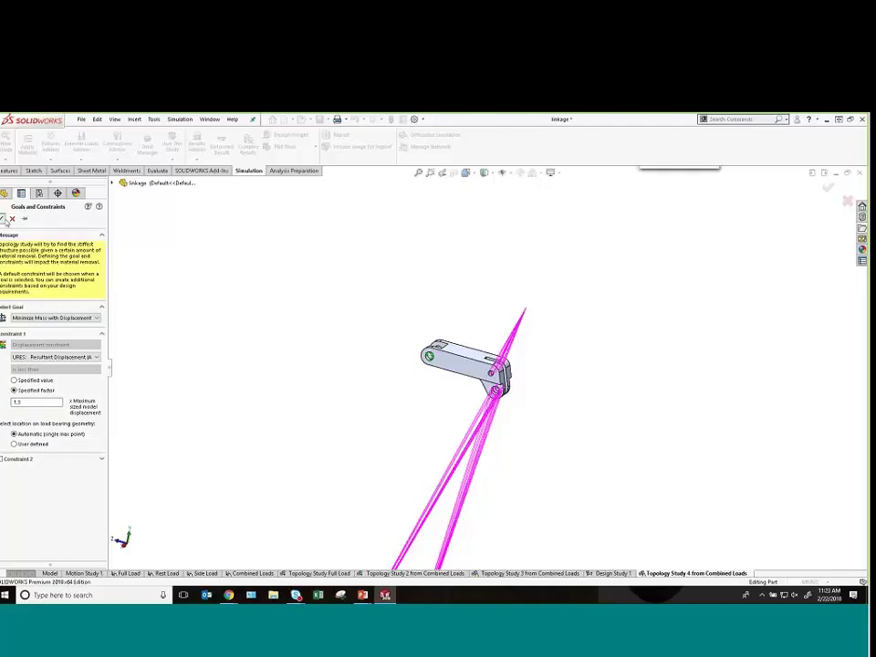
pyautogui.click(5, 220)
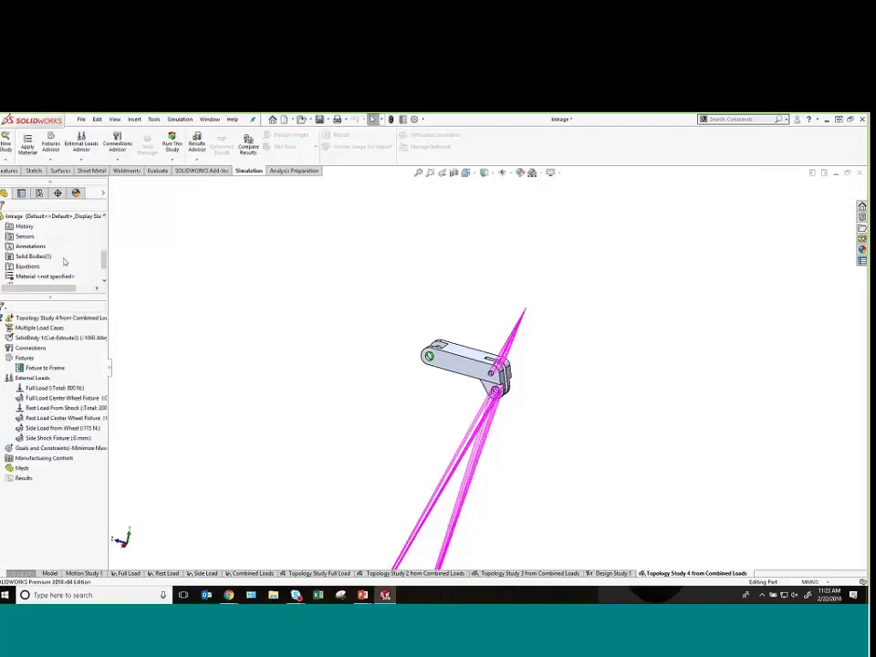
# - Add a half symmetry manufacturing control to the linkage using the Right Plane as the symmetry plane
pyautogui.rightClick(59, 459)
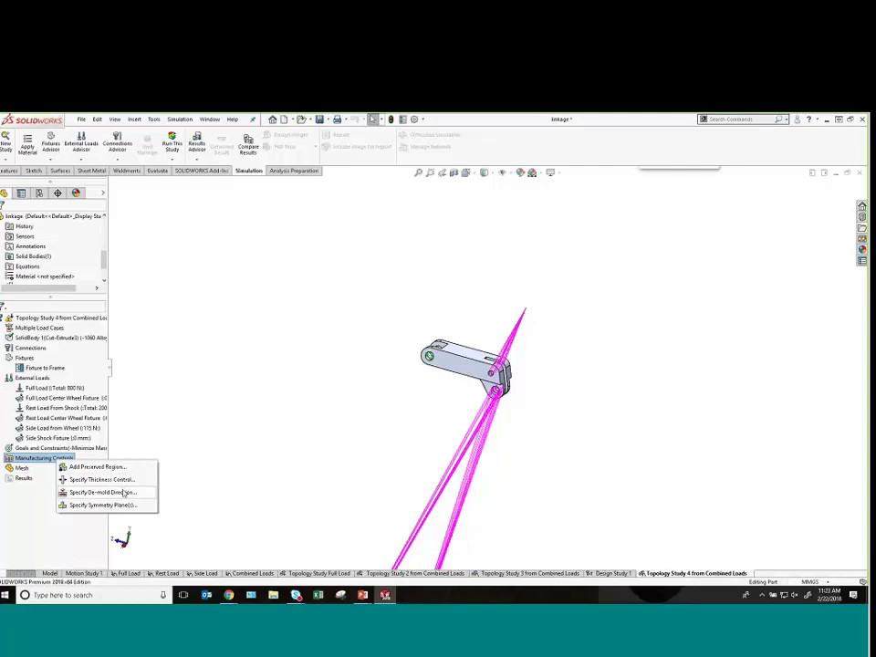
pyautogui.click(124, 505)
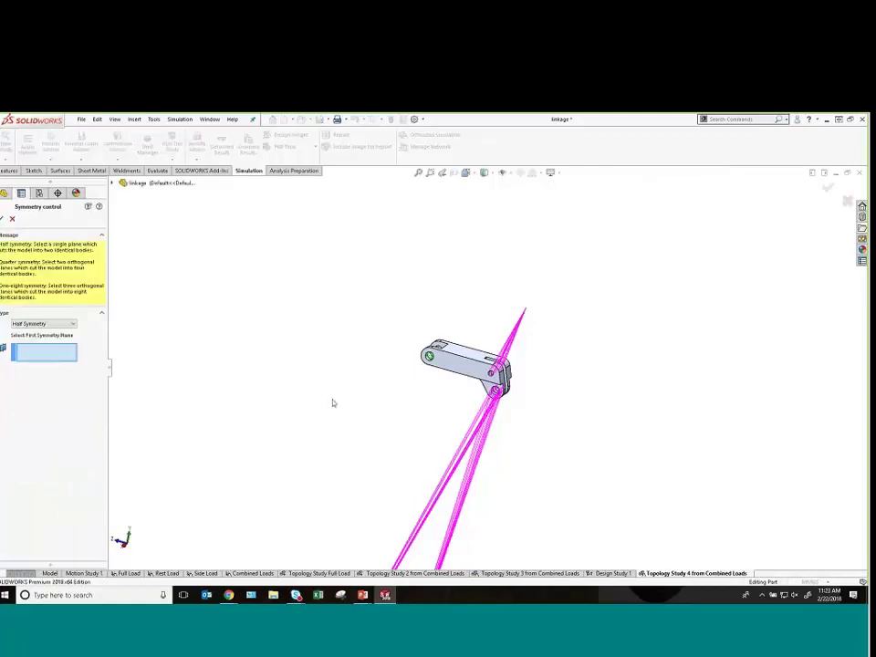
pyautogui.click(114, 184)
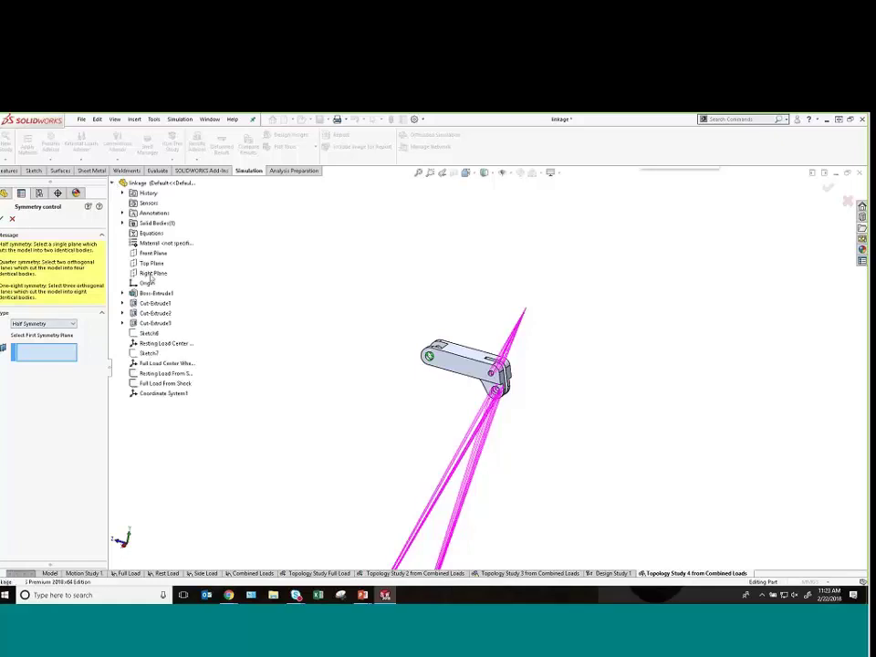
pyautogui.click(153, 273)
pyautogui.moveTo(344, 325); pyautogui.dragTo(381, 367, button='middle')
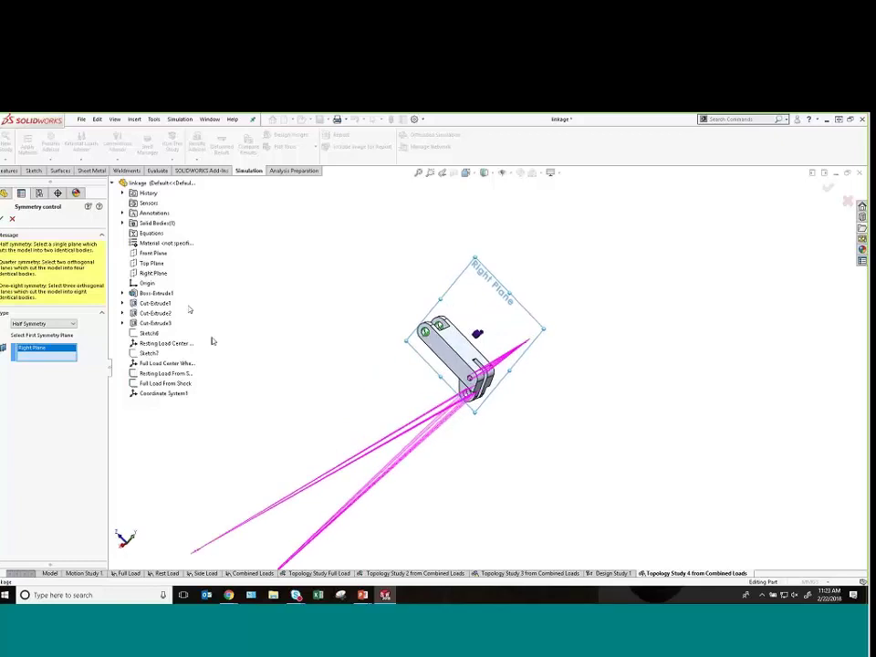
pyautogui.click(3, 218)
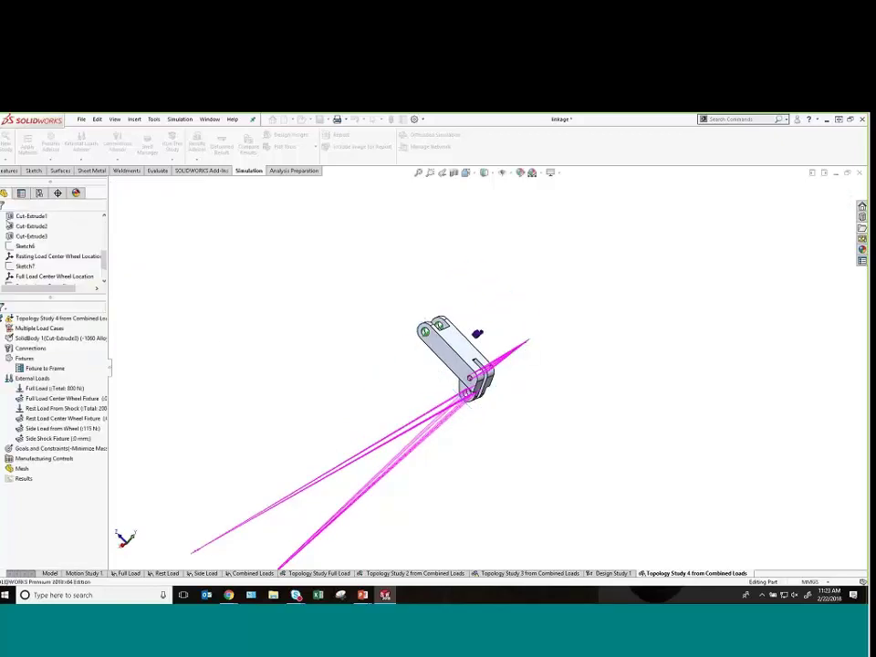
# - Hide the load and fixture symbols displayed on the linkage
pyautogui.click(502, 173)
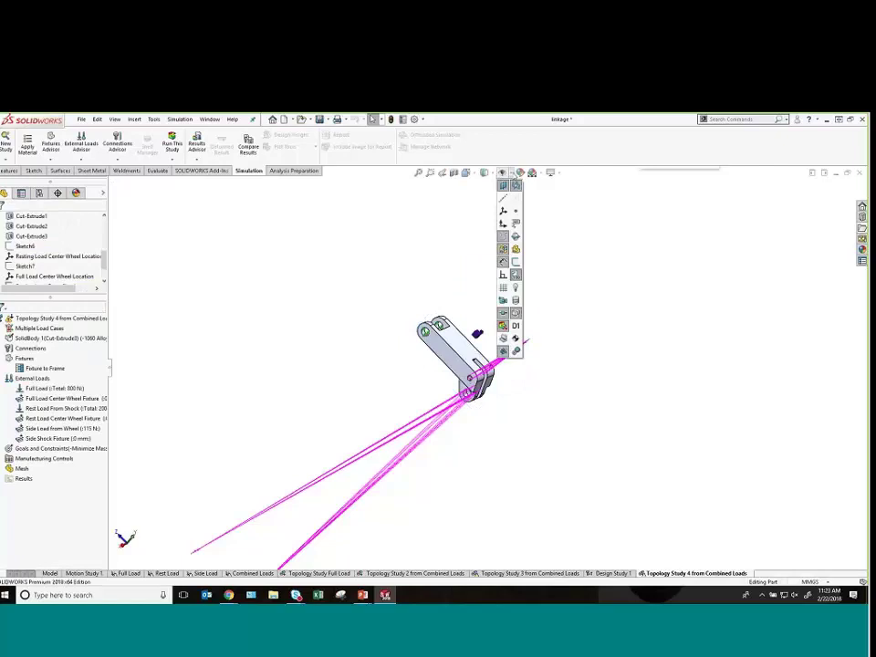
pyautogui.click(503, 327)
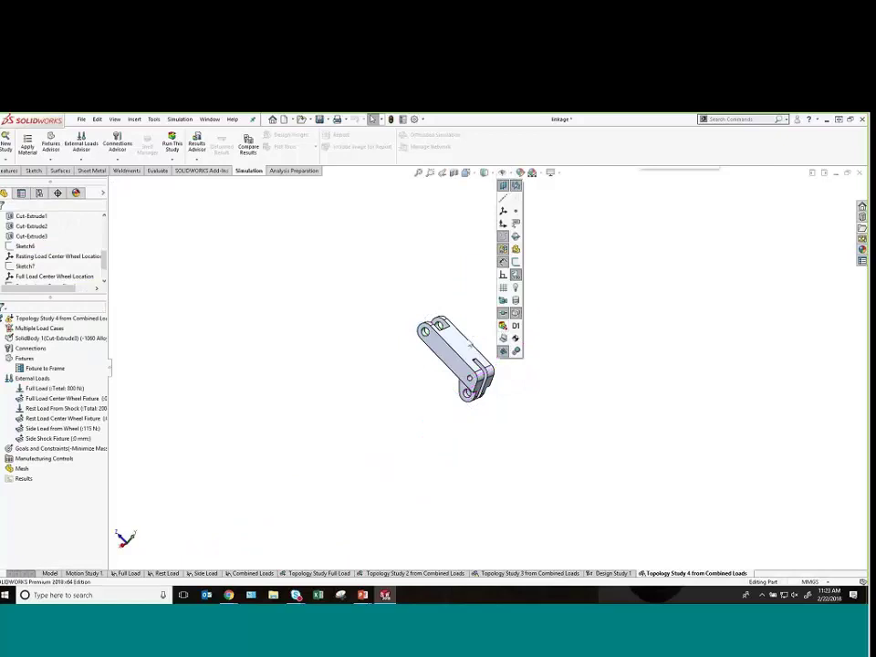
pyautogui.scroll(-4, 473, 363)
pyautogui.moveTo(473, 363)
pyautogui.mouseDown(button='middle')
pyautogui.moveTo(479, 333)
pyautogui.moveTo(513, 329)
pyautogui.moveTo(477, 363)
pyautogui.mouseUp(button='middle')
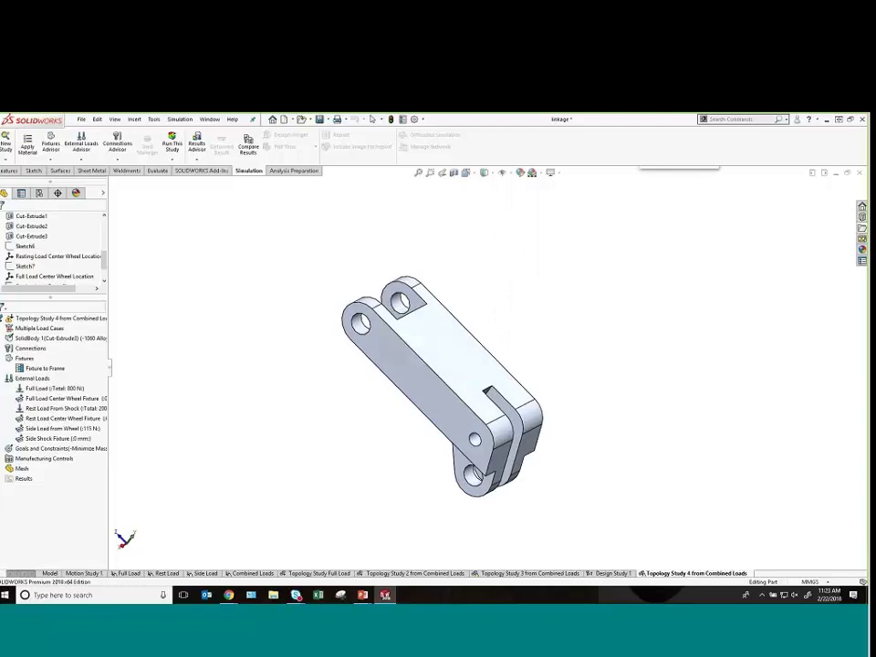
# - Add a Mid-Plane (Both Directions) de-mold control, using the short edge between the two lugs as the pull direction
pyautogui.rightClick(60, 459)
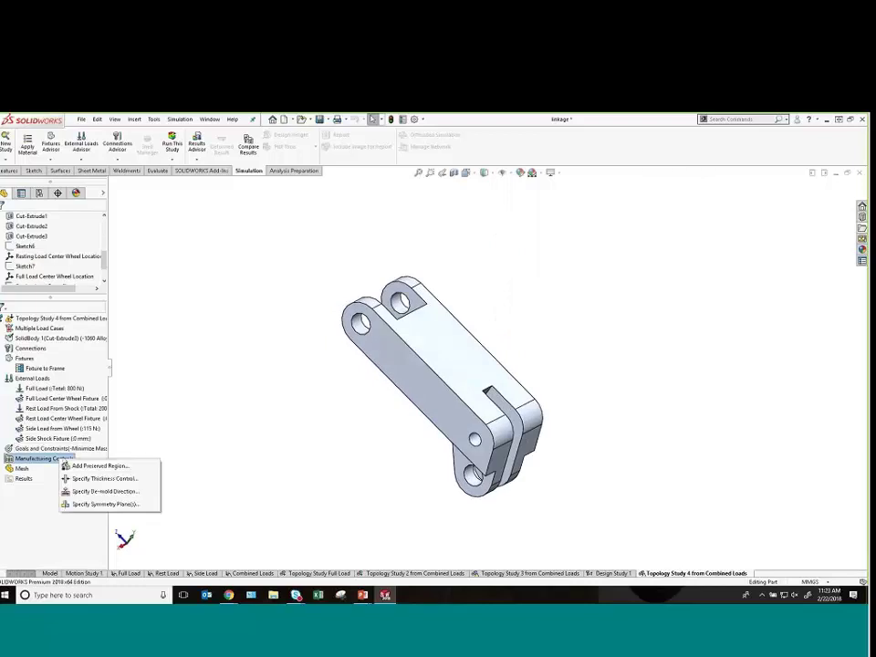
pyautogui.click(93, 491)
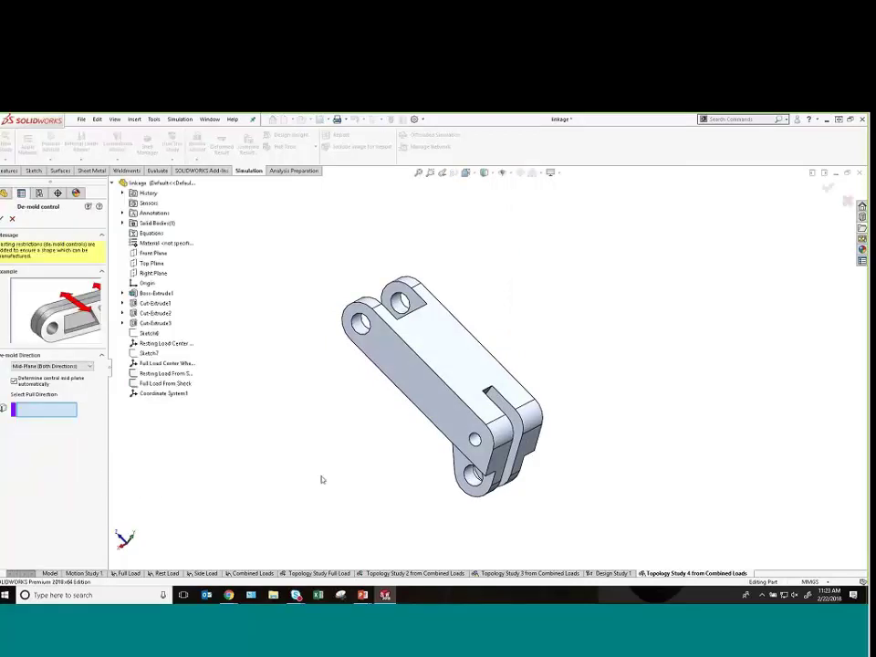
pyautogui.moveTo(322, 480); pyautogui.dragTo(395, 342, button='middle')
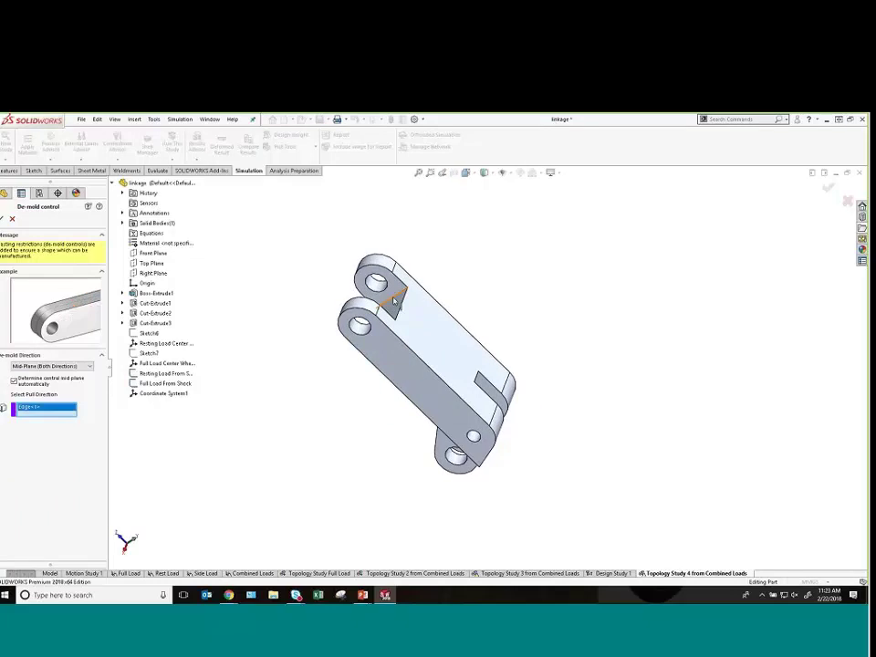
pyautogui.click(393, 297)
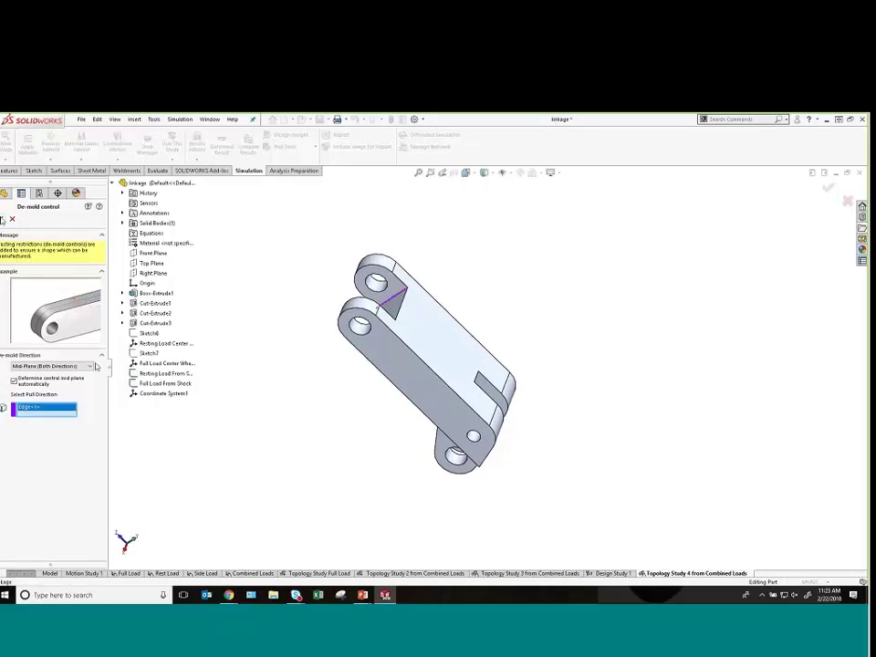
pyautogui.click(4, 218)
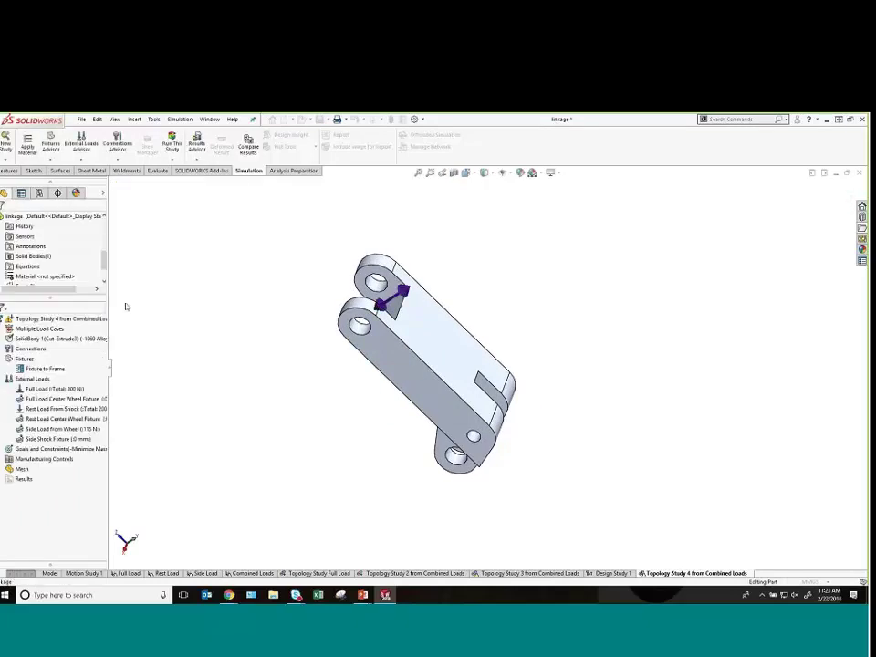
# - Add a thickness control with the default minimum member thickness and the maximum member thickness left disabled
pyautogui.rightClick(61, 459)
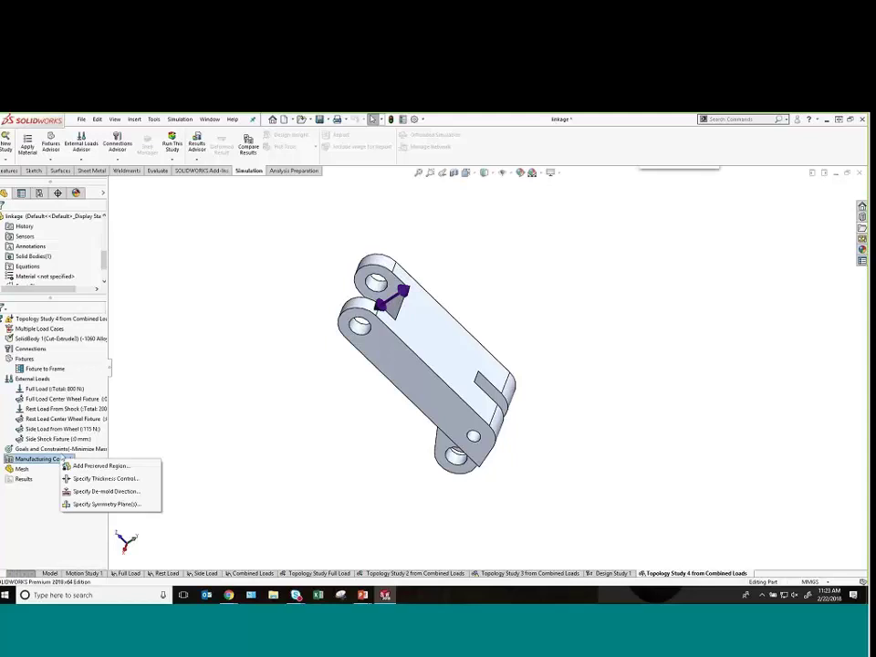
pyautogui.click(77, 479)
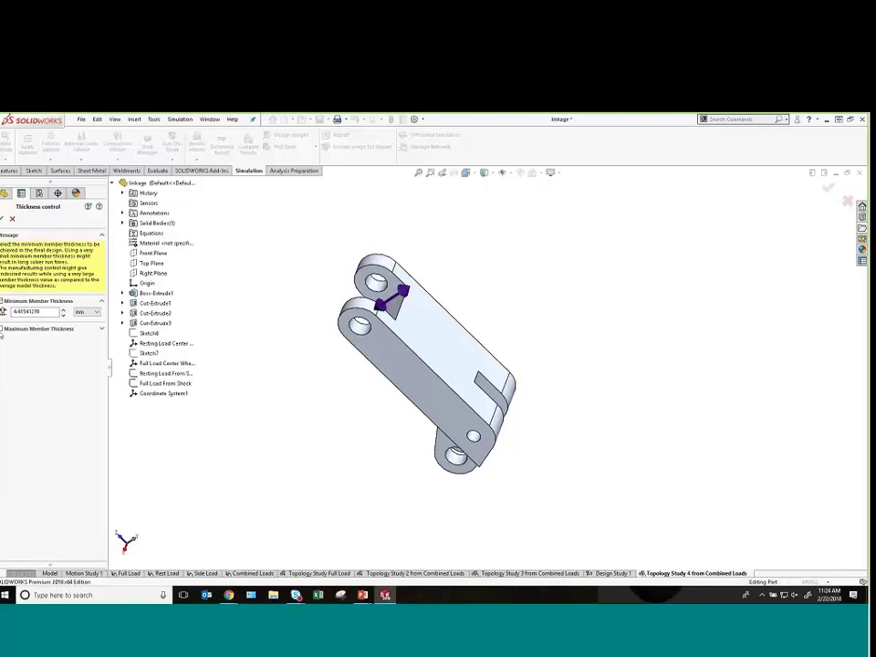
pyautogui.click(4, 329)
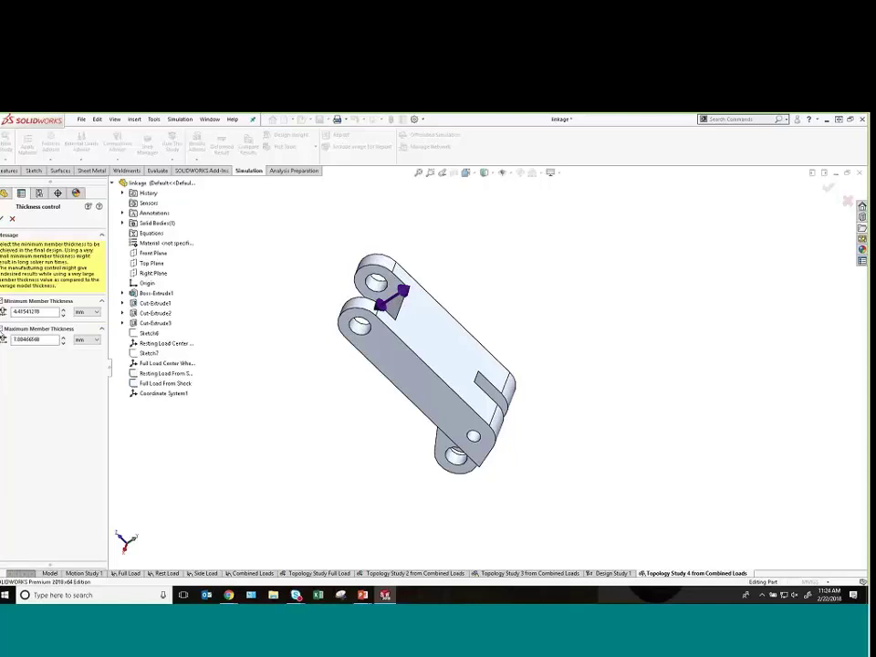
pyautogui.doubleClick(47, 339)
pyautogui.click(4, 329)
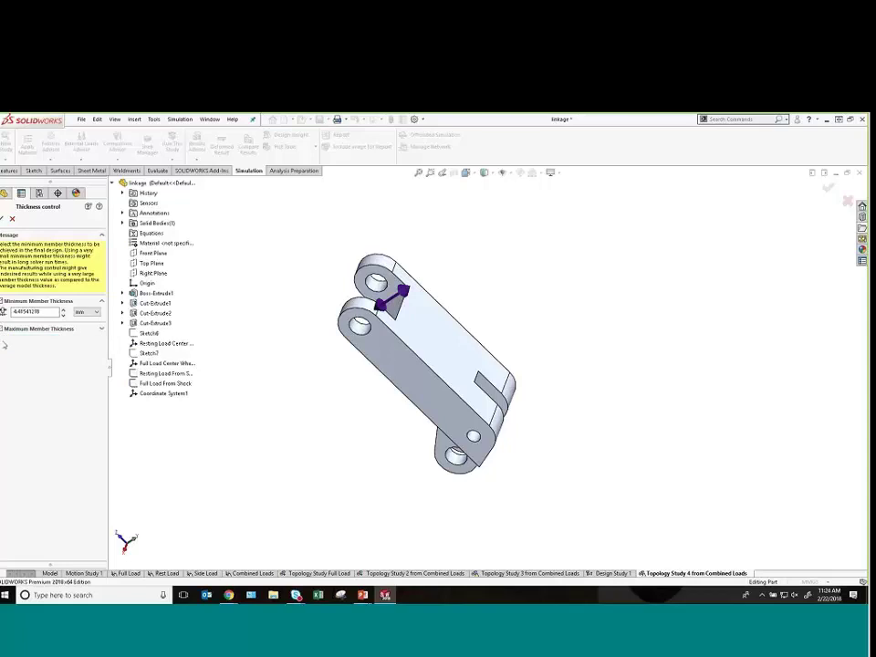
pyautogui.click(4, 219)
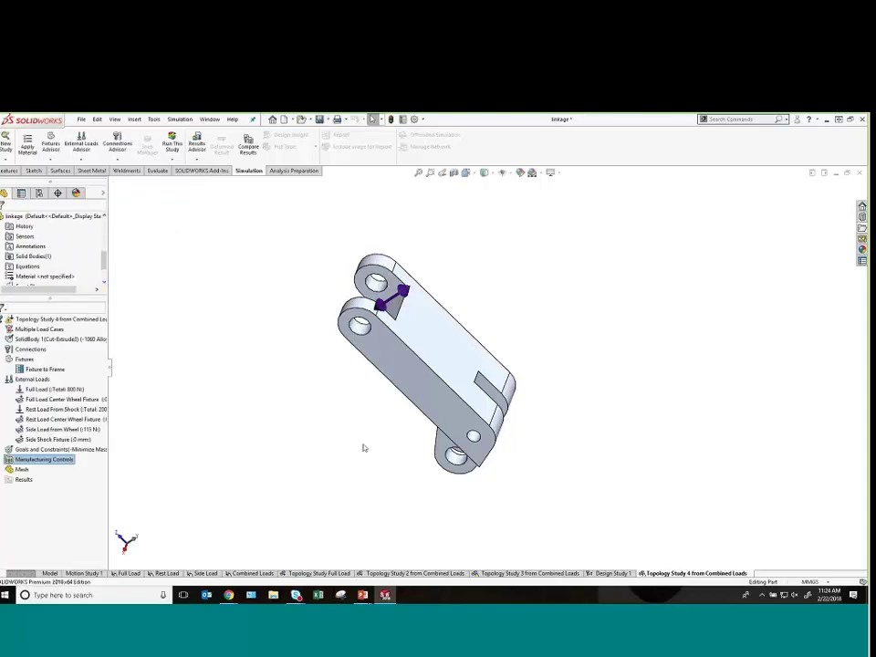
# - Open Topology Study 2 from Combined Loads and display its Material Mass2 plot
pyautogui.click(39, 461)
pyautogui.click(436, 574)
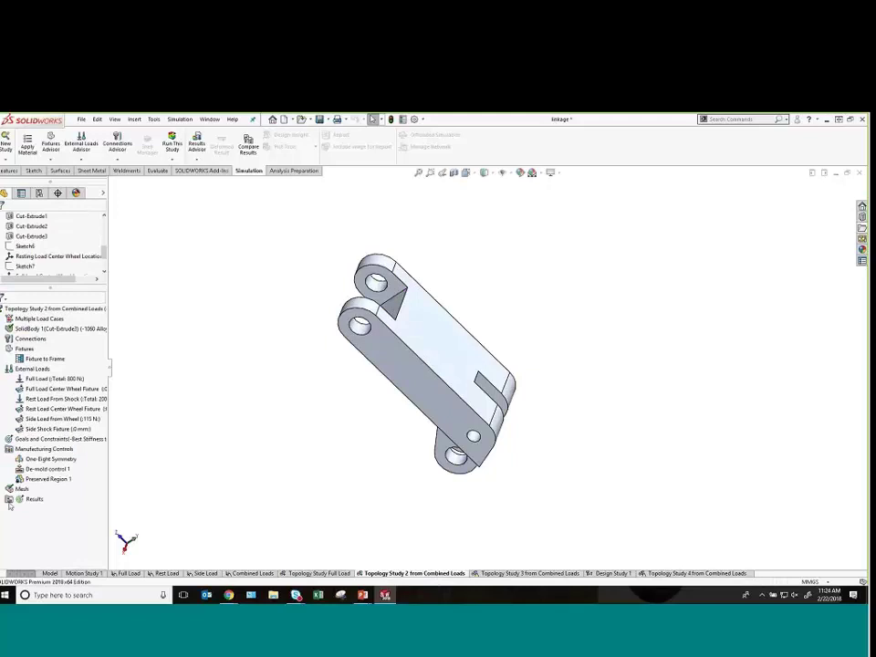
pyautogui.click(8, 499)
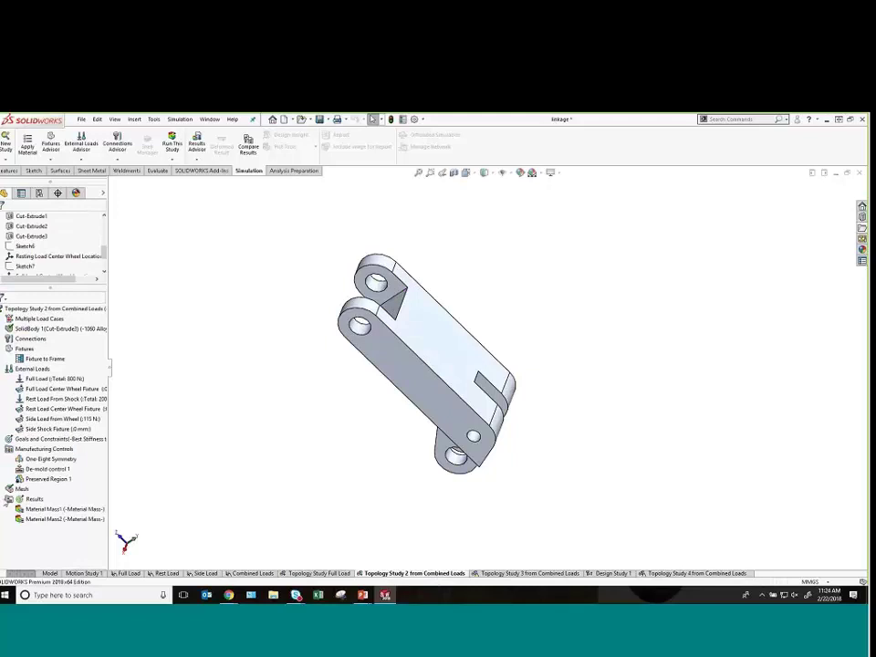
pyautogui.click(52, 519)
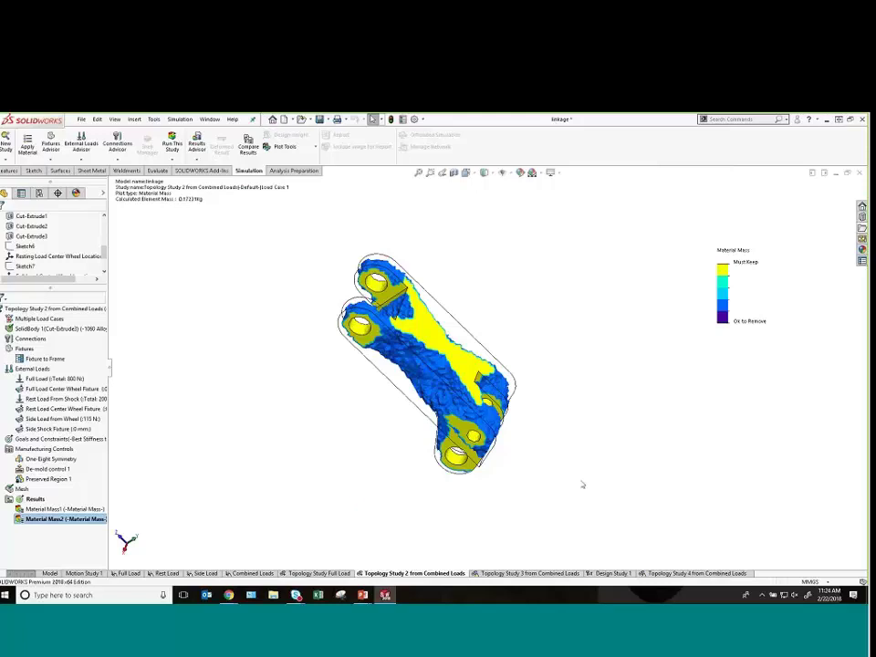
pyautogui.moveTo(623, 497); pyautogui.dragTo(587, 470, button='middle')
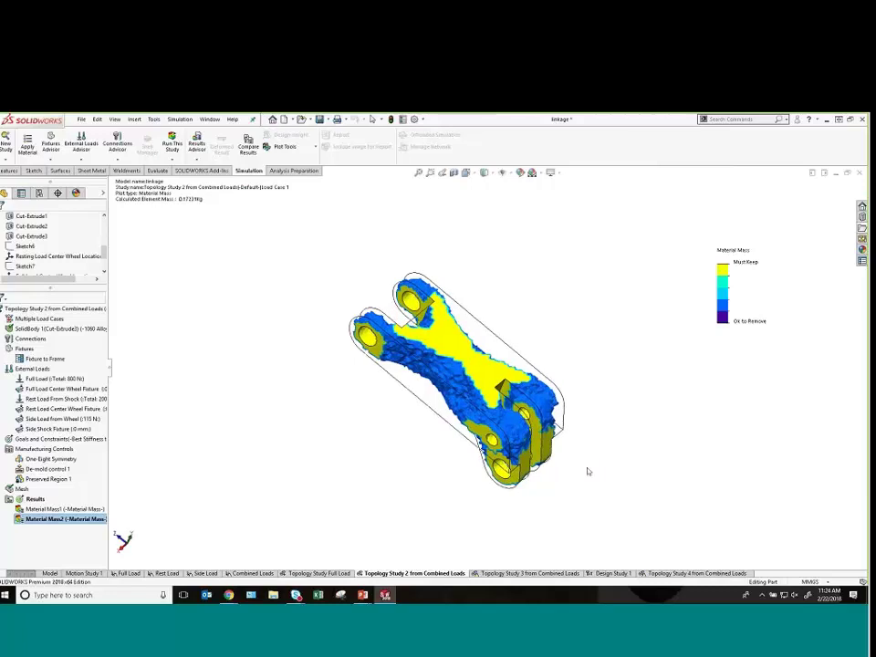
# - Shift the Material Mass2 plot's material mass toward Light, to about 49% of the original mass, and close the plot definition
pyautogui.rightClick(46, 517)
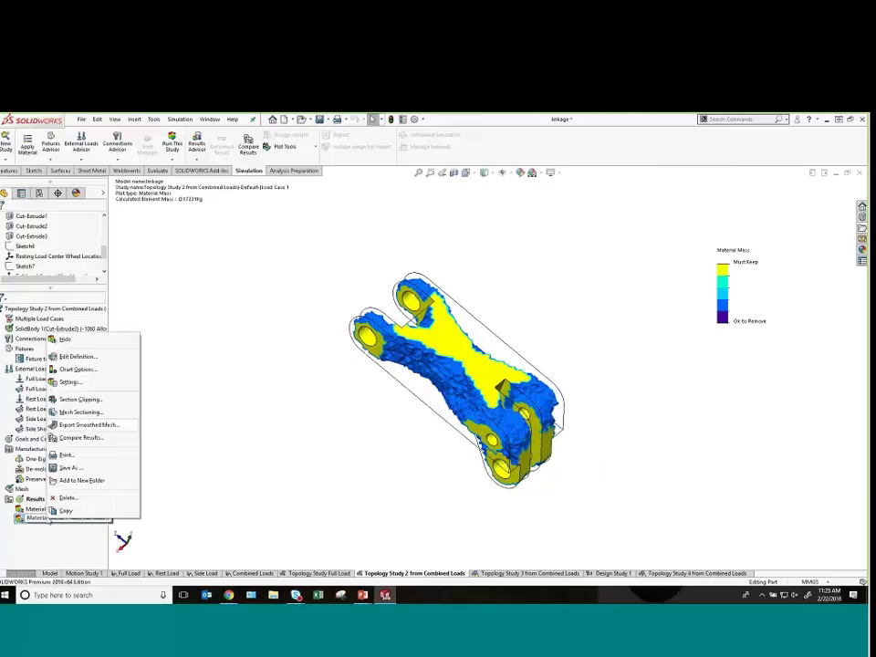
pyautogui.click(56, 359)
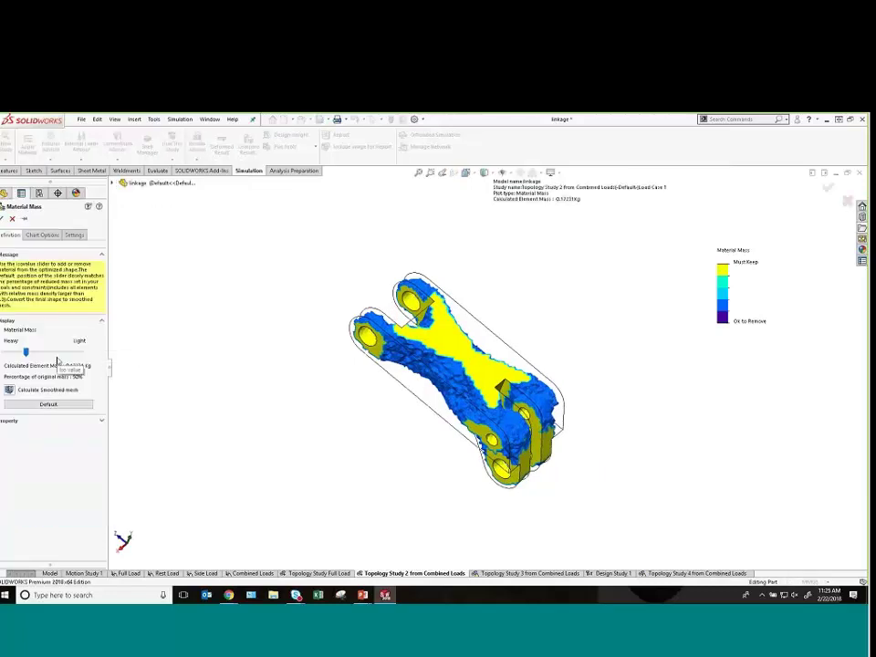
pyautogui.click(57, 355)
pyautogui.moveTo(501, 388); pyautogui.dragTo(497, 411, button='middle')
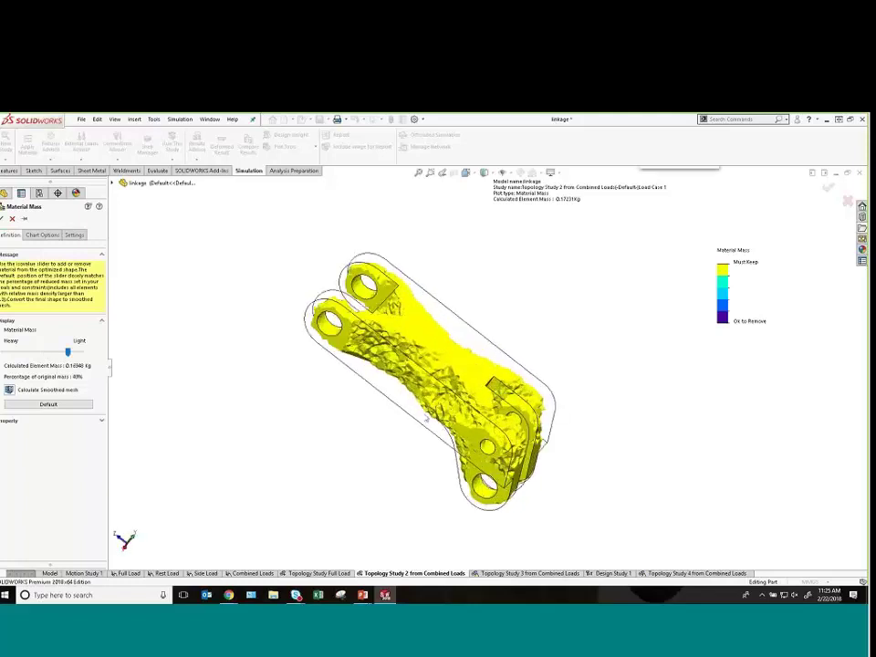
pyautogui.click(78, 383)
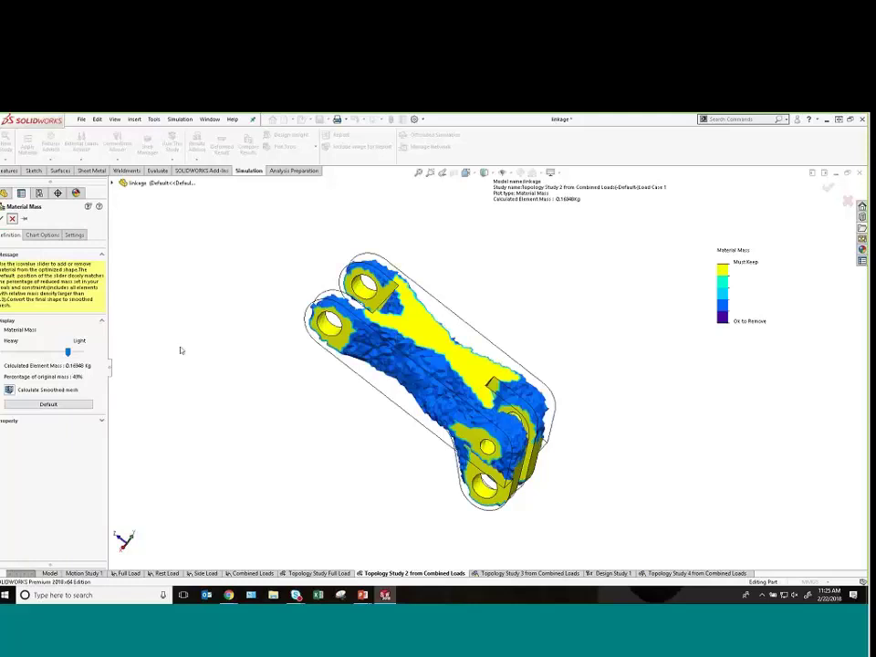
pyautogui.press('Return')
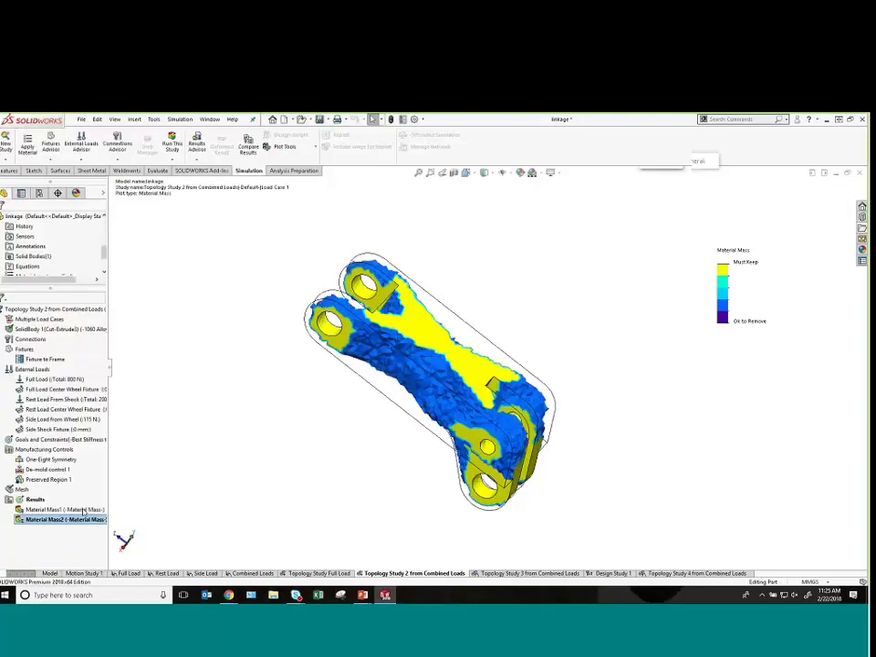
# - Display the smoothed Material Mass1 plot and examine the optimized linkage shape up close from several angles
pyautogui.click(84, 511)
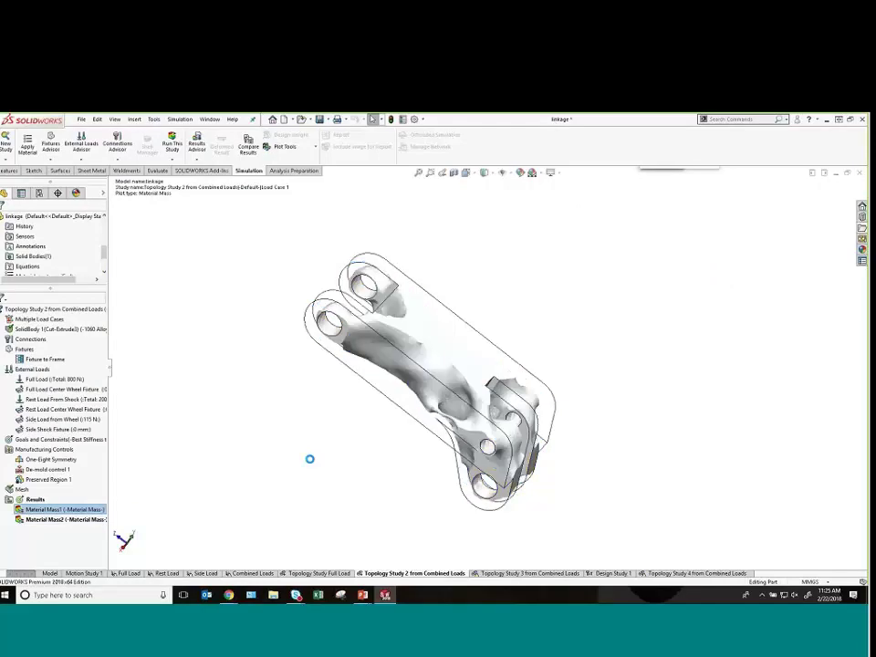
pyautogui.scroll(-3, 445, 424)
pyautogui.scroll(-5, 447, 420)
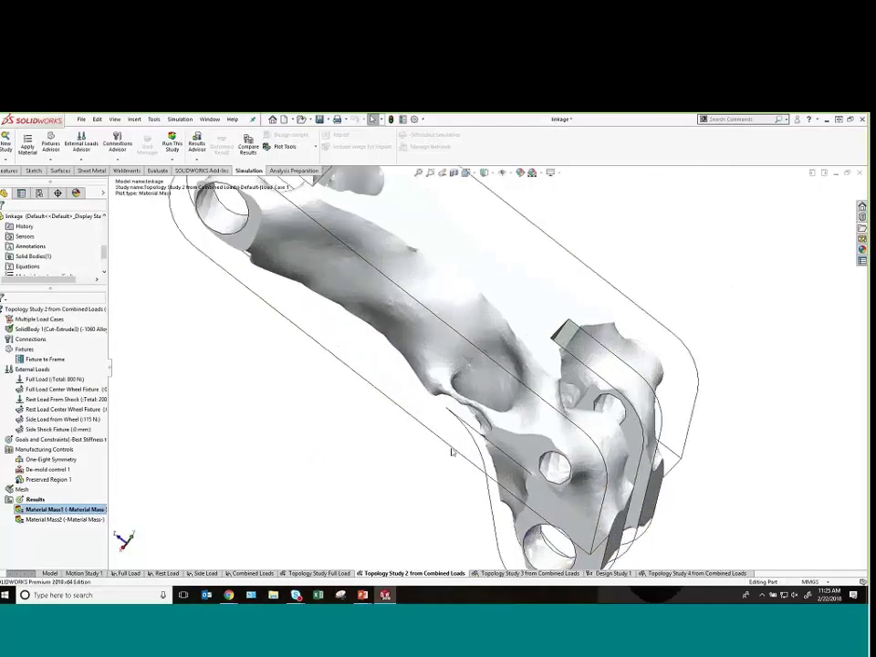
pyautogui.moveTo(454, 397); pyautogui.dragTo(499, 308, button='middle')
pyautogui.moveTo(384, 509); pyautogui.dragTo(542, 339, button='middle')
pyautogui.moveTo(580, 251); pyautogui.dragTo(603, 347, button='middle')
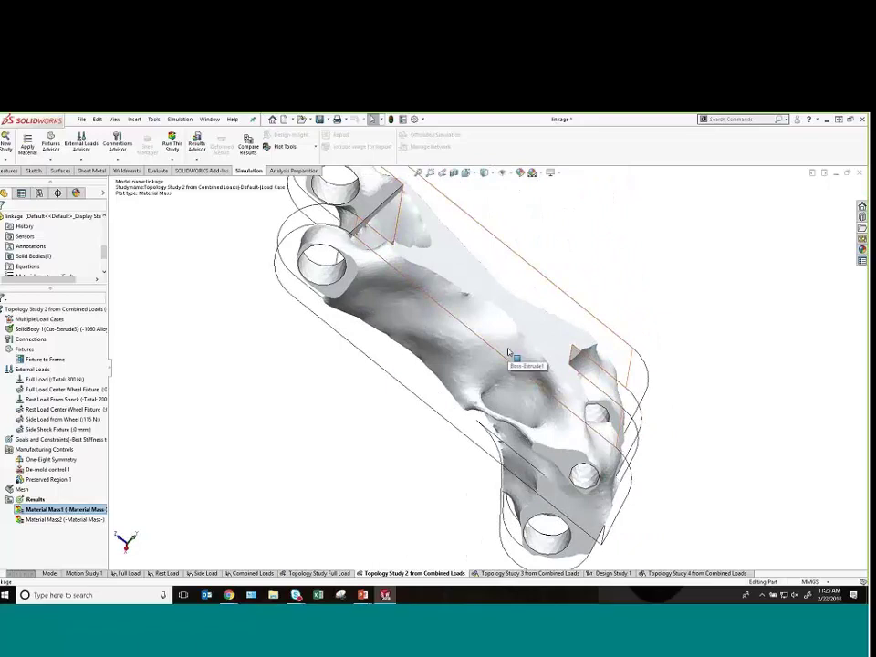
# - Switch to the PowerPoint slide show and advance to the Case 1 Before and After slide
pyautogui.hotkey('alt', 'Tab')
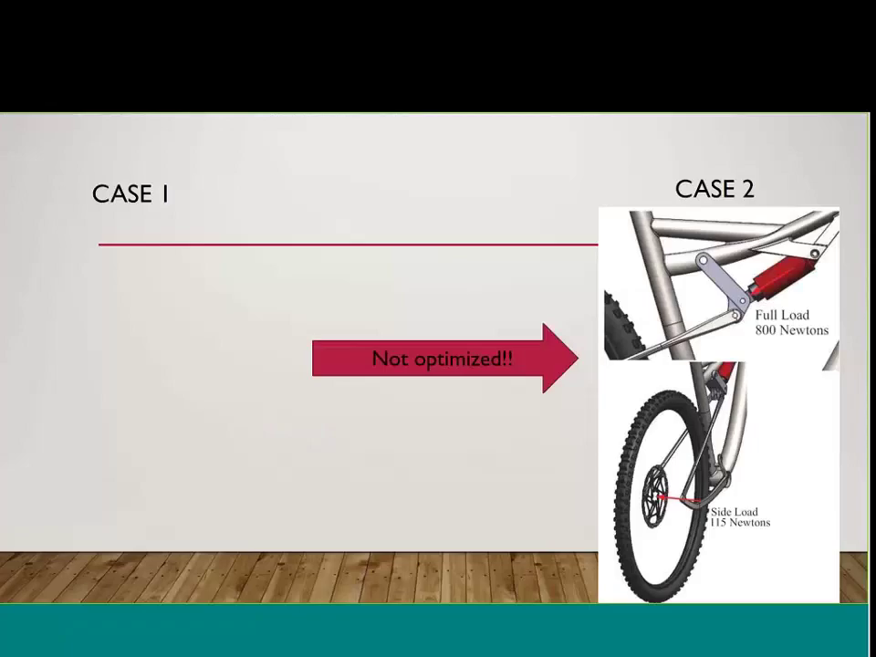
pyautogui.click(504, 449)
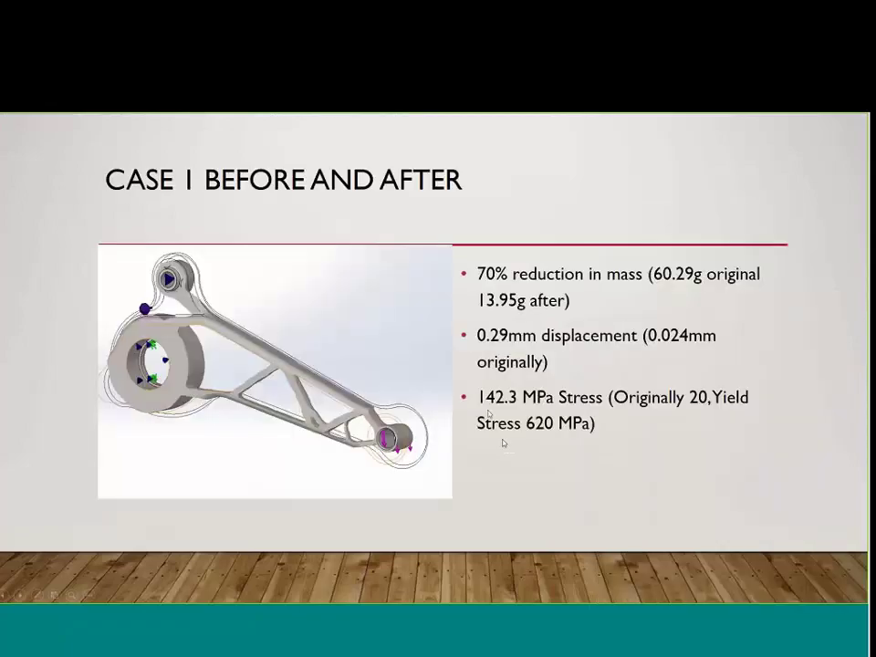
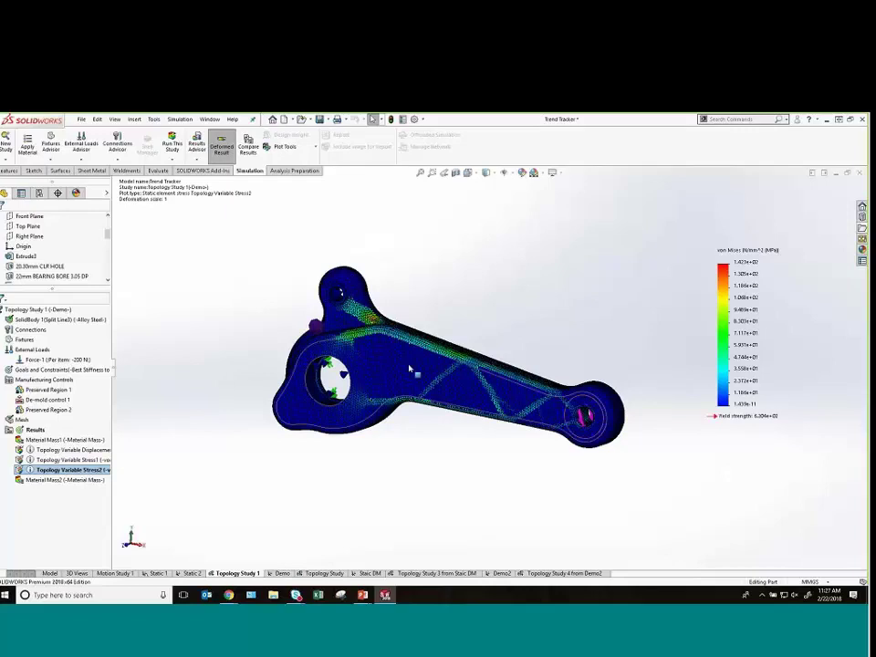
# - Examine the Topology Variable Stress2 plot up close and section its mesh along the Front Plane, shifting the cut through the linkage
pyautogui.scroll(-4, 416, 382)
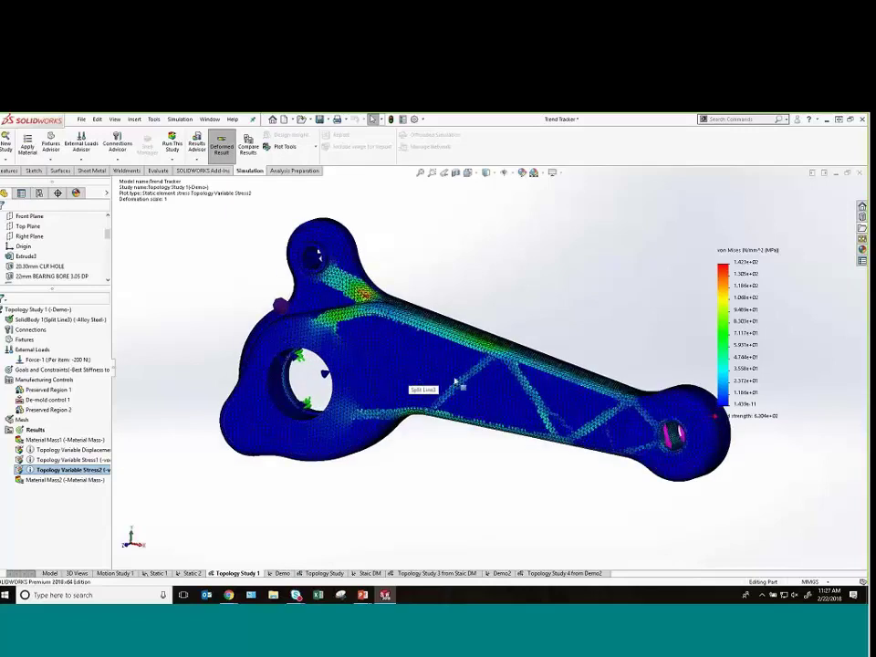
pyautogui.scroll(-2, 456, 382)
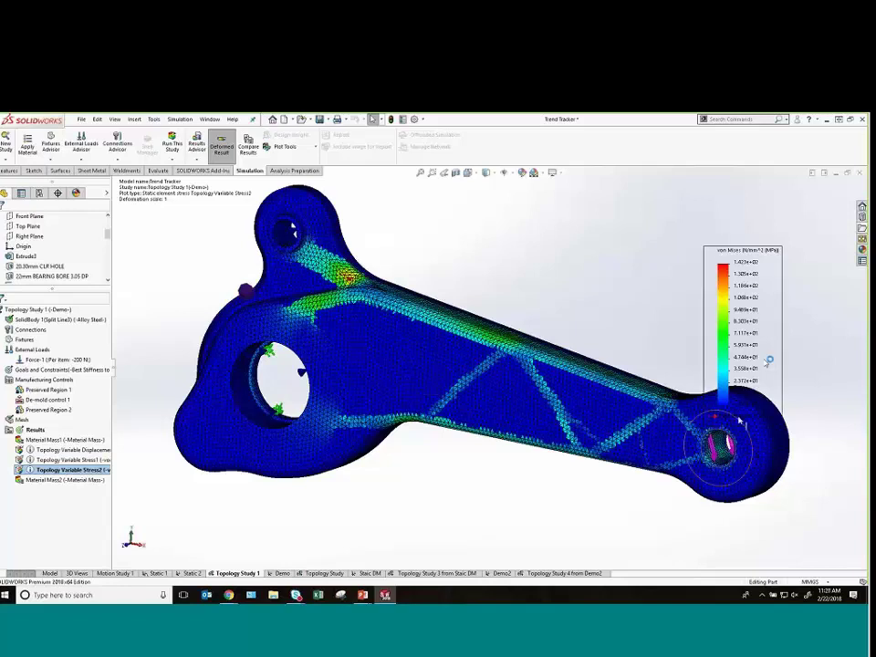
pyautogui.scroll(1, 511, 375)
pyautogui.scroll(-1, 537, 387)
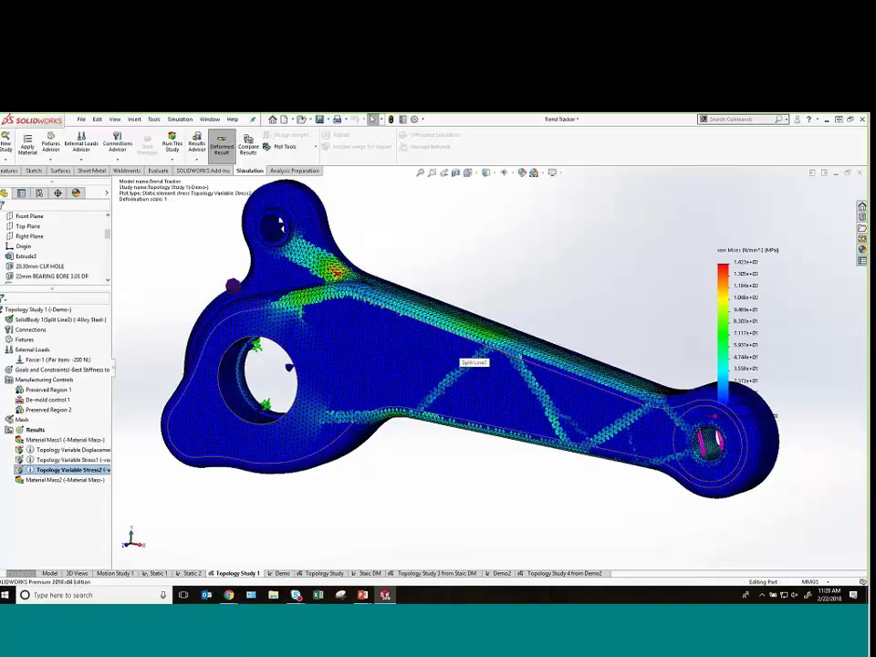
pyautogui.rightClick(91, 469)
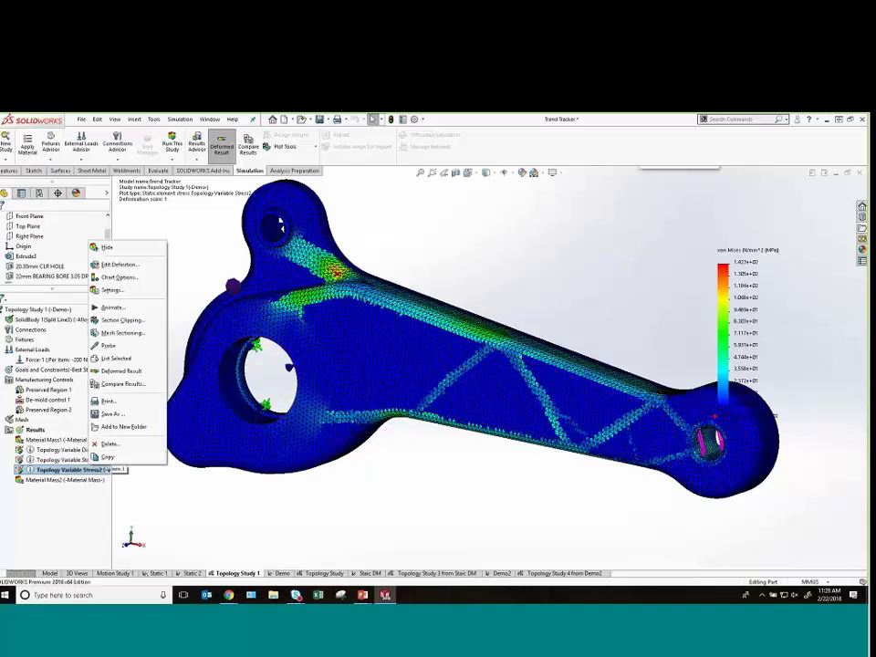
pyautogui.click(123, 342)
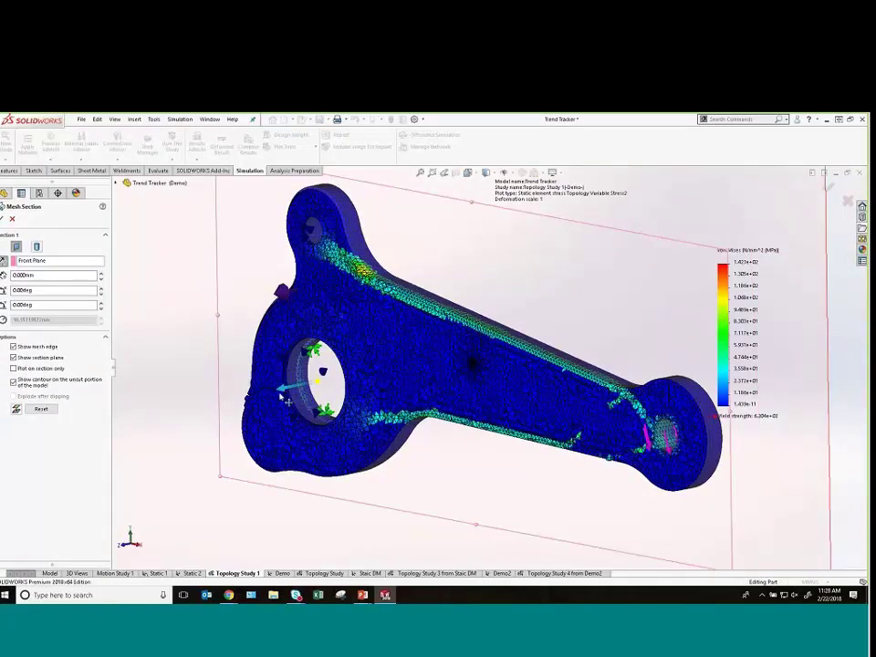
pyautogui.moveTo(285, 400); pyautogui.dragTo(252, 393)
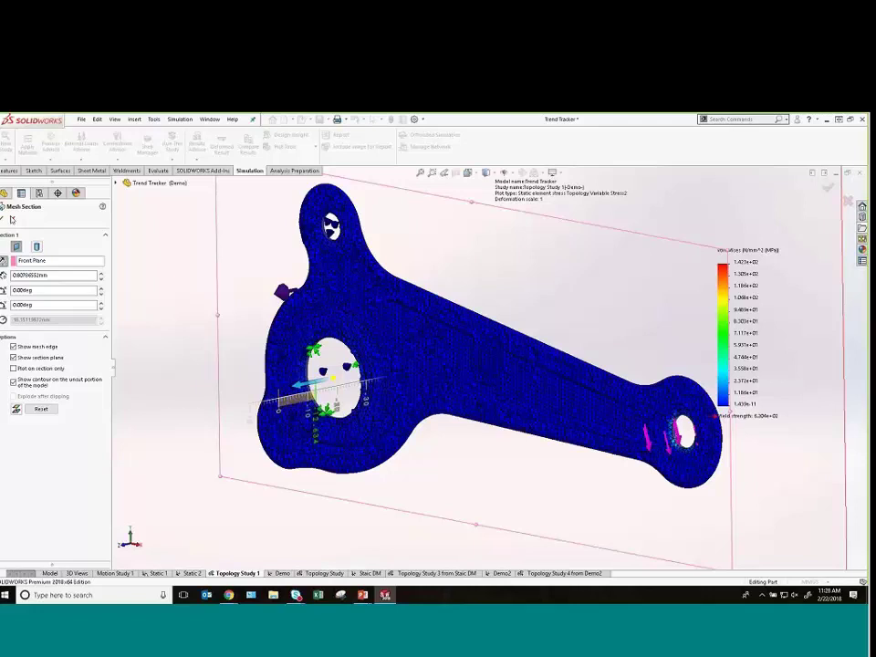
pyautogui.click(11, 219)
# - Display the Topology Variable Displacement1 plot and the smoothed Material Mass1 plot, examining the linkage from different angles
pyautogui.doubleClick(68, 450)
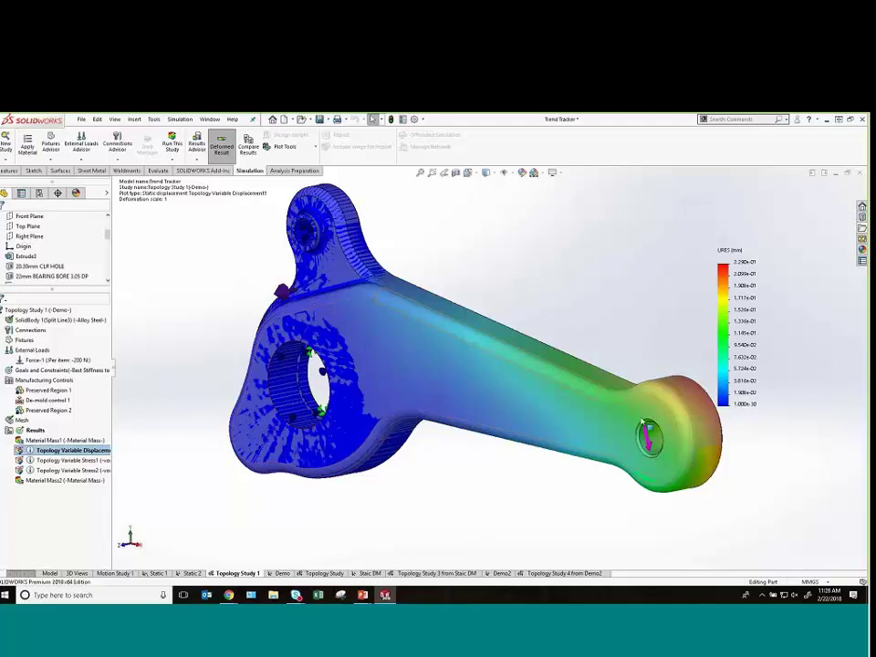
pyautogui.moveTo(584, 439); pyautogui.dragTo(618, 444, button='middle')
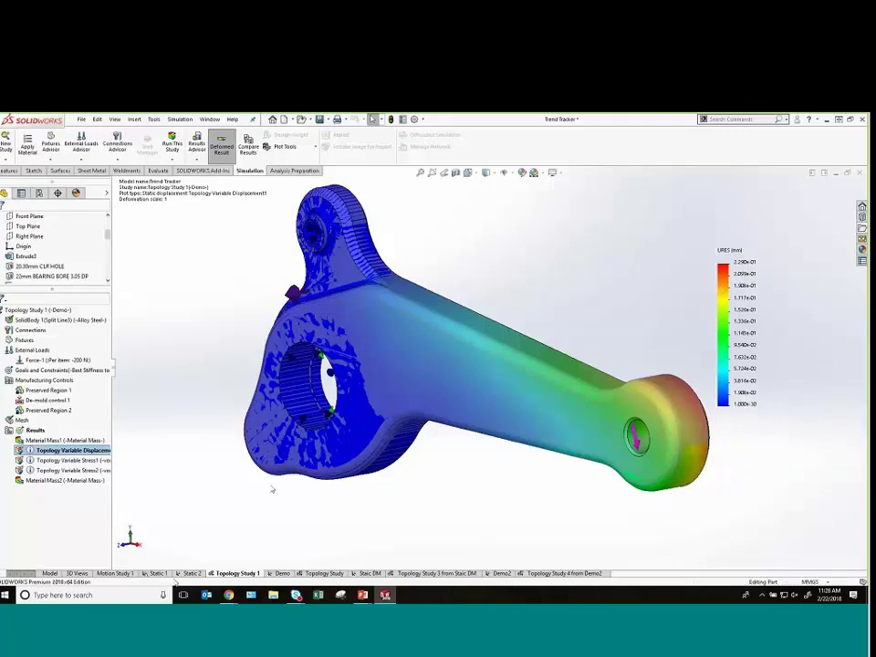
pyautogui.press('Up')
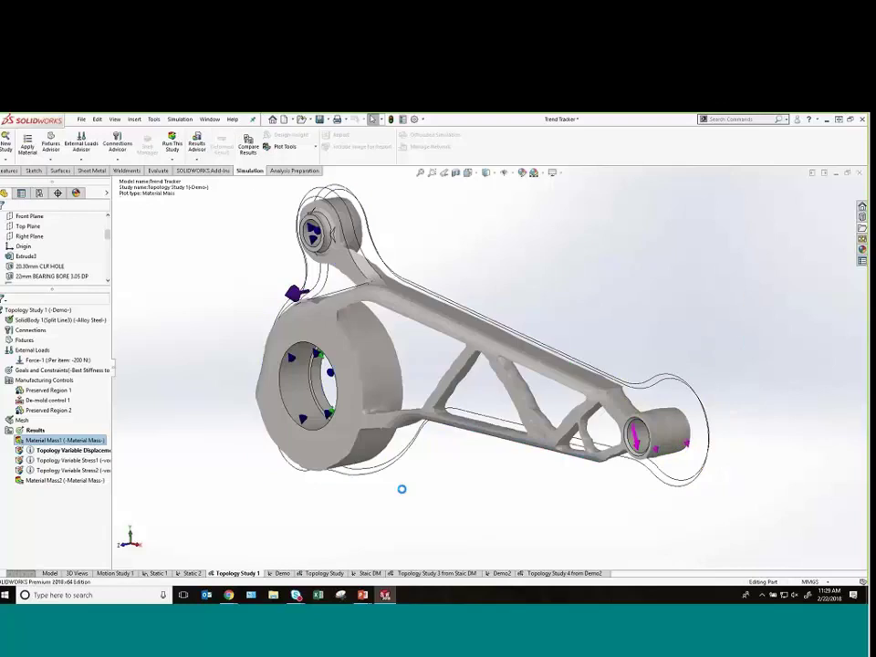
pyautogui.moveTo(422, 481); pyautogui.dragTo(431, 457, button='middle')
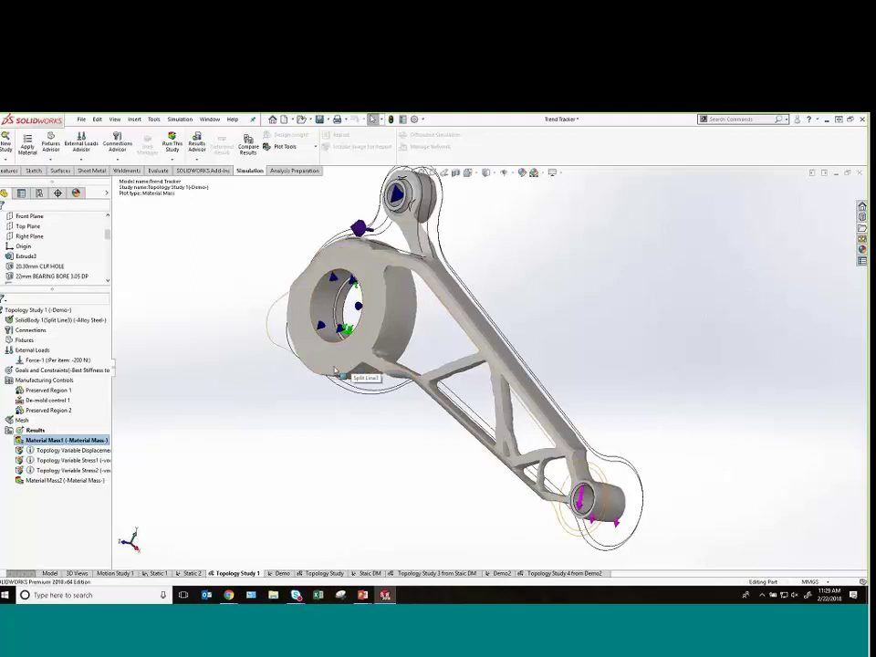
# - Return to the solid model and overlay Topology Study 1's Material Mass2 result on it with Simulation Display
pyautogui.click(50, 573)
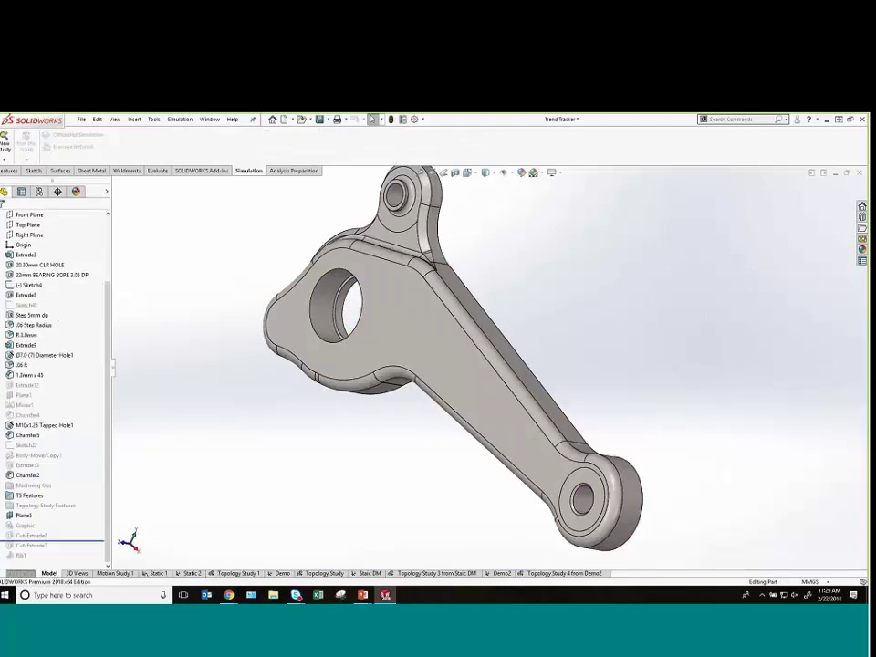
pyautogui.moveTo(364, 481); pyautogui.dragTo(420, 456, button='middle')
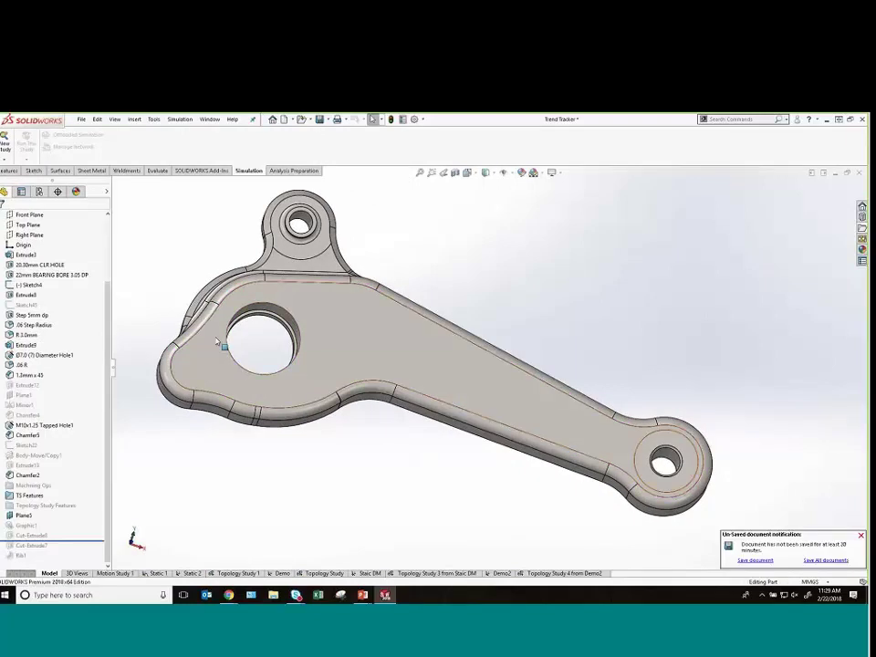
pyautogui.click(115, 120)
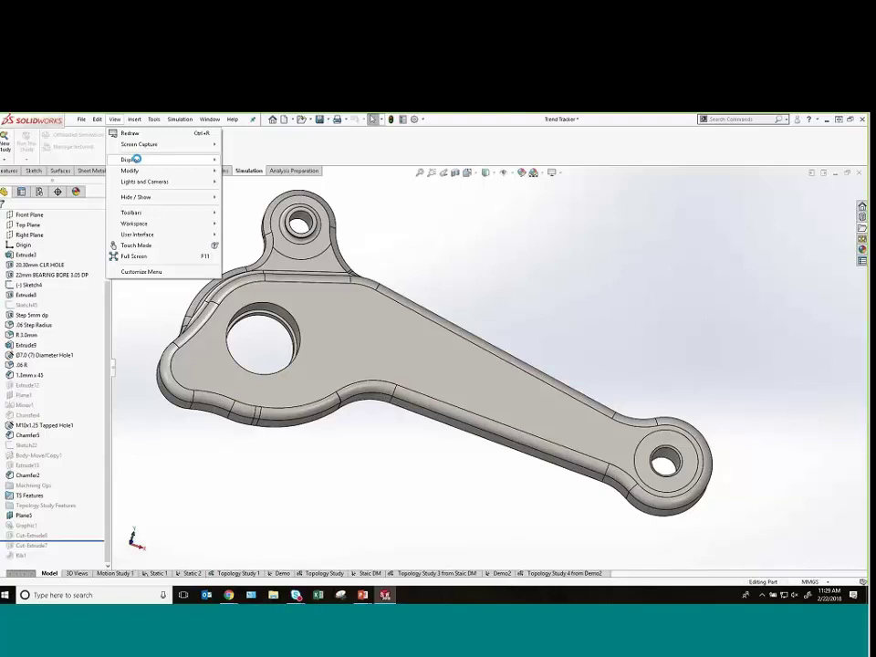
pyautogui.moveTo(139, 161)
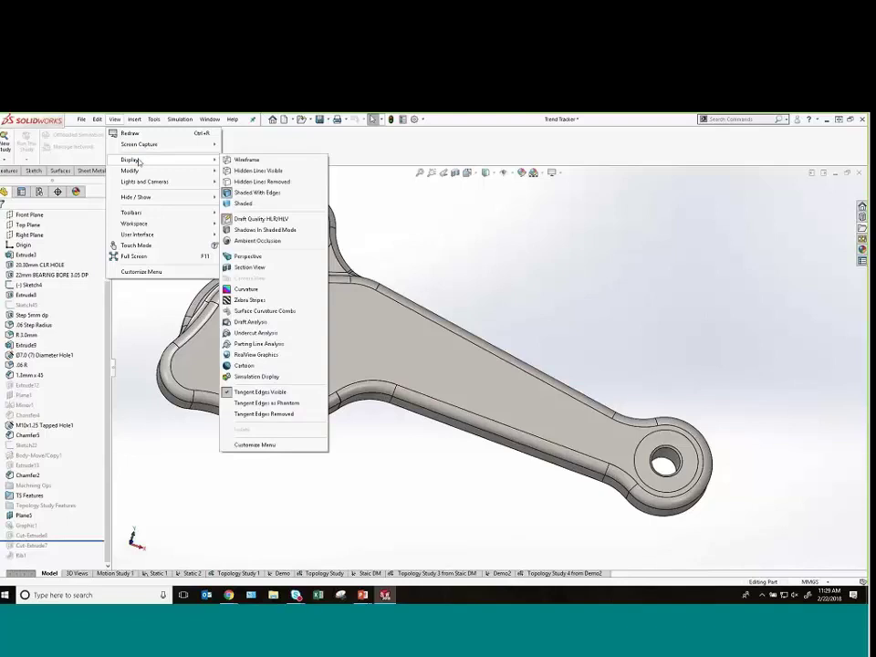
pyautogui.click(282, 377)
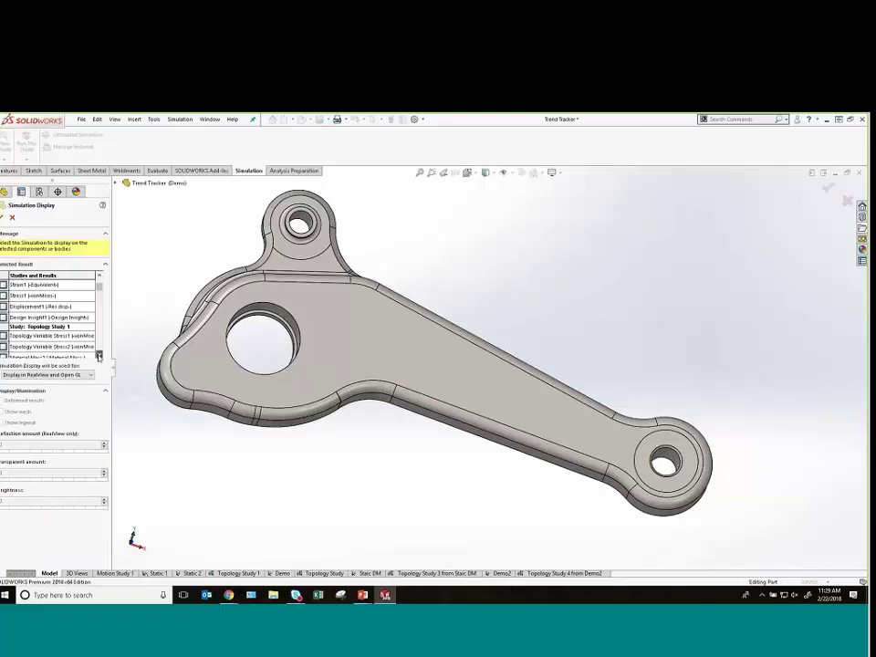
pyautogui.click(98, 355)
pyautogui.click(99, 356)
pyautogui.click(99, 355)
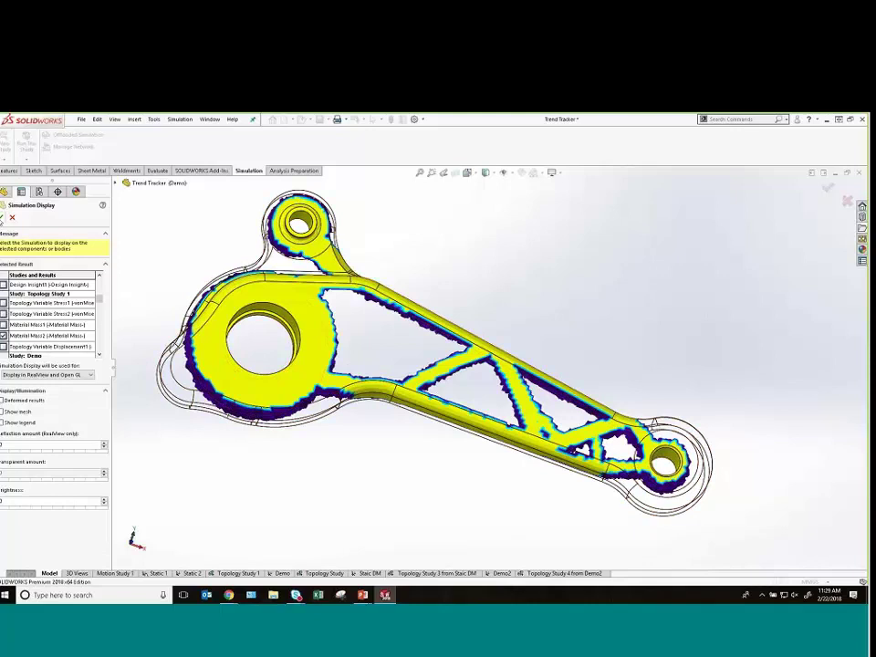
pyautogui.click(3, 217)
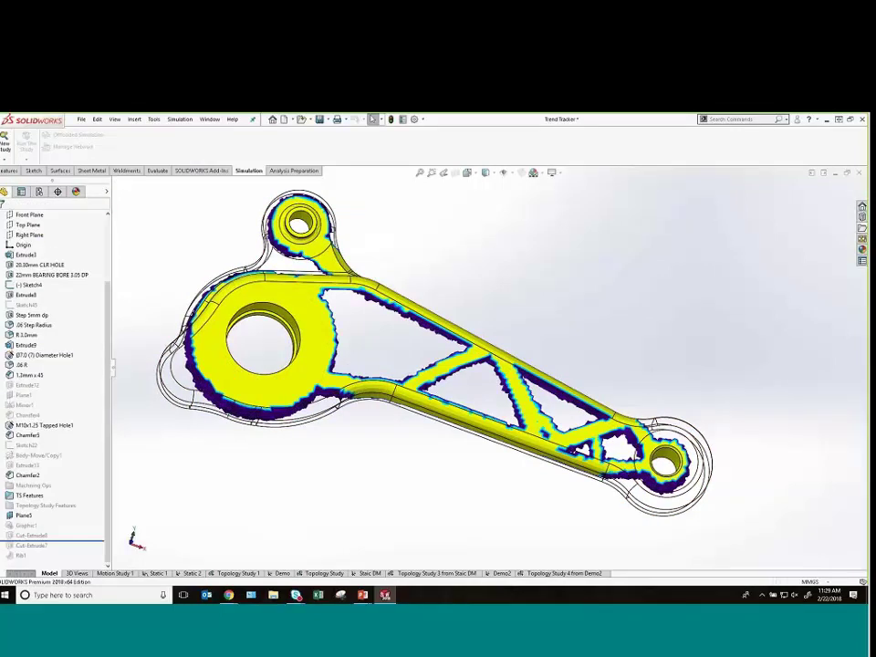
# - Start a sketch on the linkage's front face and trace a closed triangle in the middle triangular opening of the mass plot
pyautogui.moveTo(320, 279); pyautogui.dragTo(415, 383, button='middle')
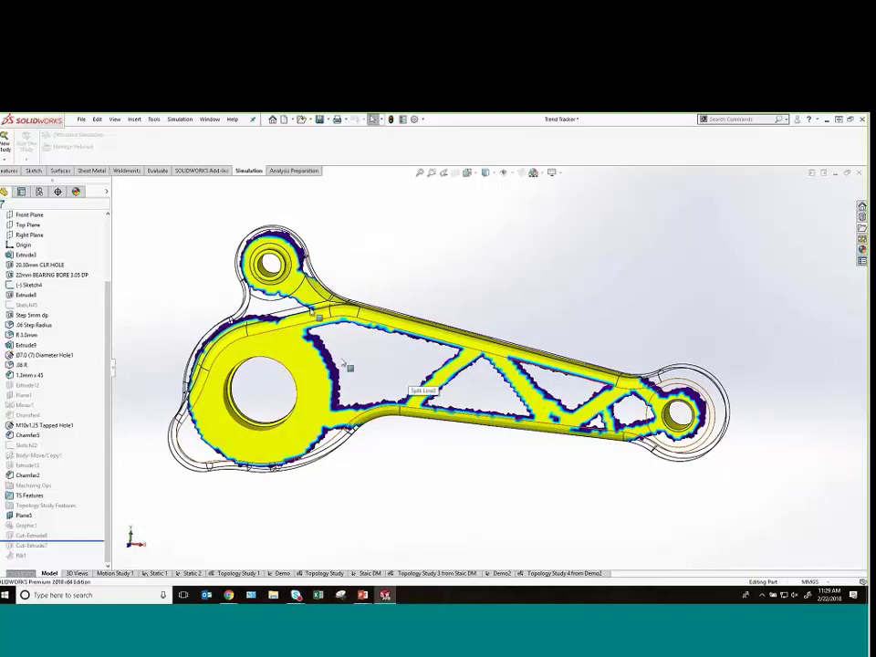
pyautogui.click(33, 170)
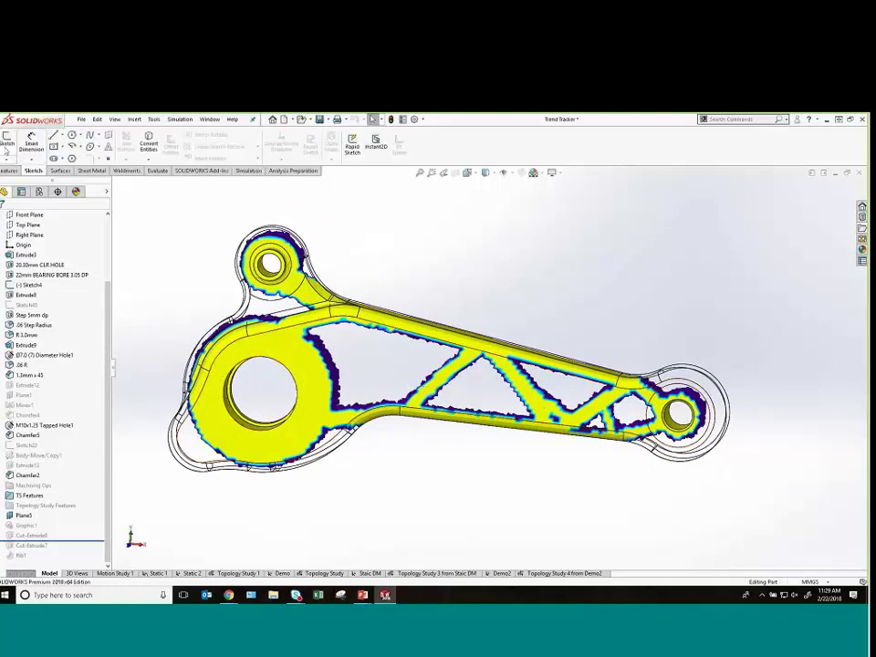
pyautogui.click(7, 141)
pyautogui.click(362, 382)
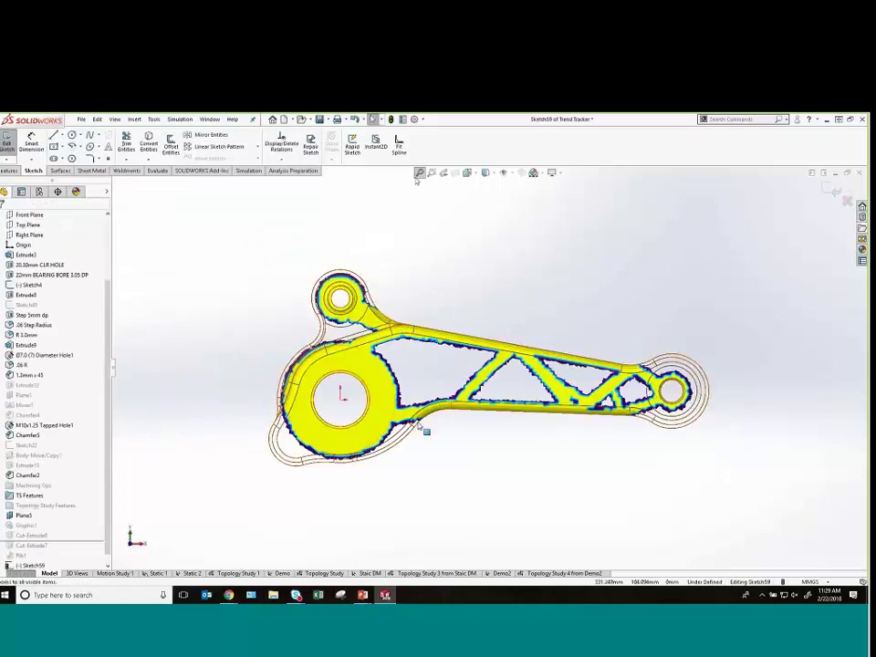
pyautogui.scroll(5, 421, 425)
pyautogui.press('l')
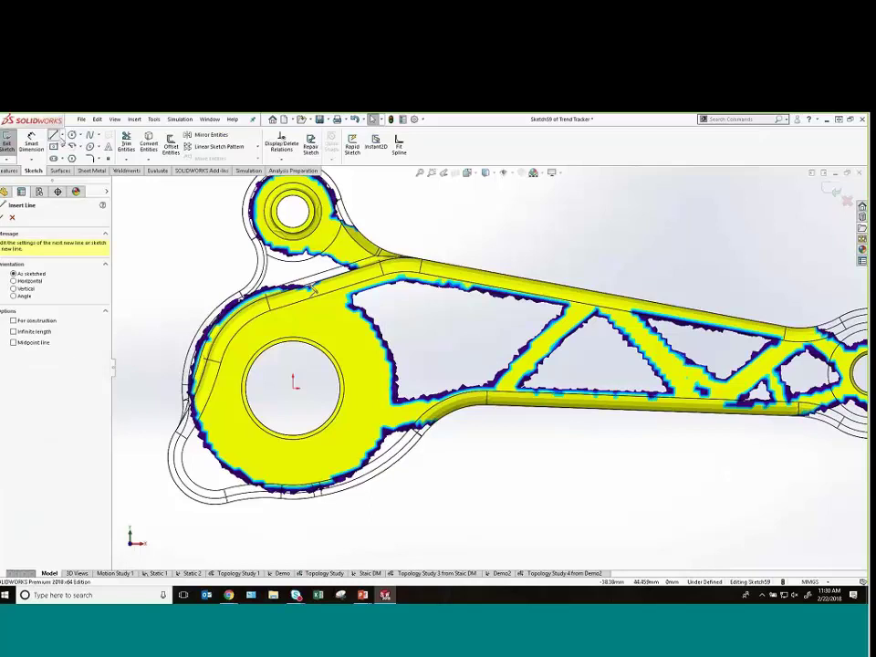
pyautogui.scroll(2, 536, 383)
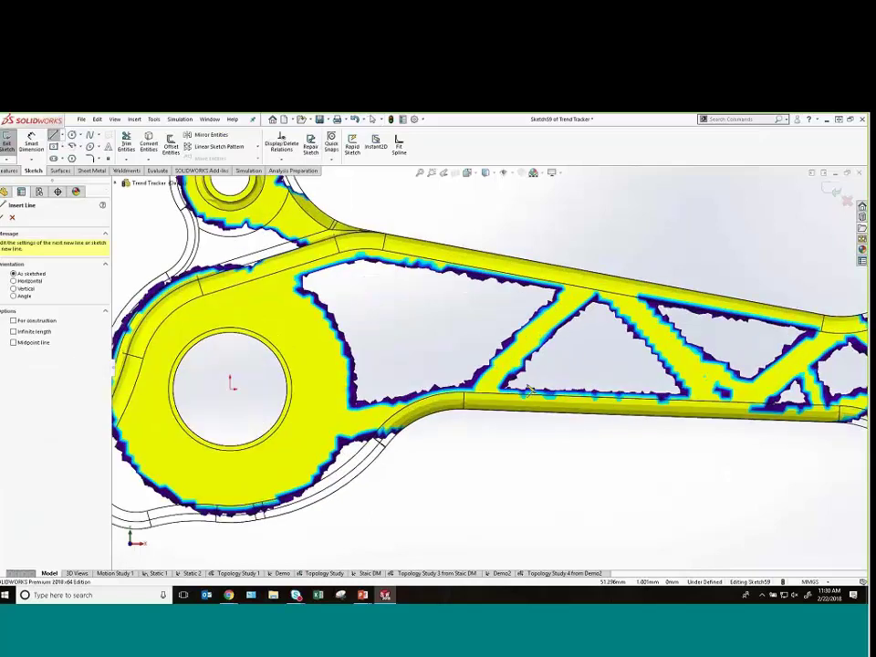
pyautogui.click(504, 387)
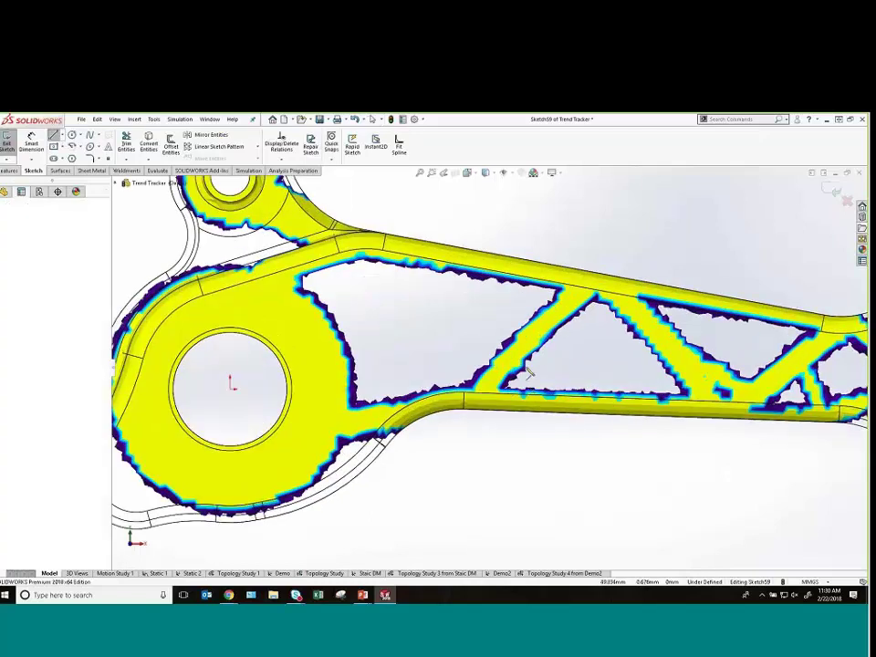
pyautogui.click(595, 300)
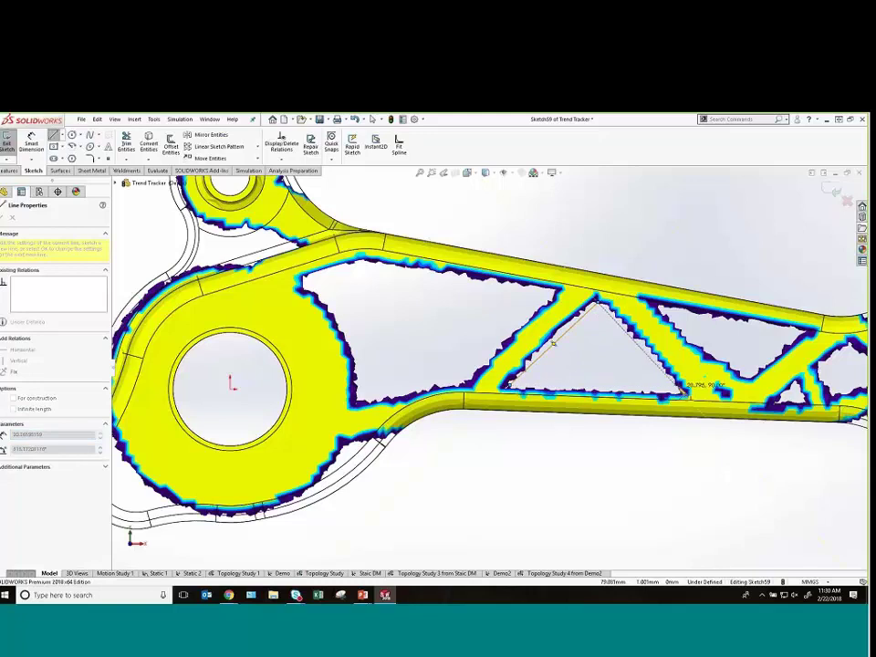
pyautogui.click(683, 393)
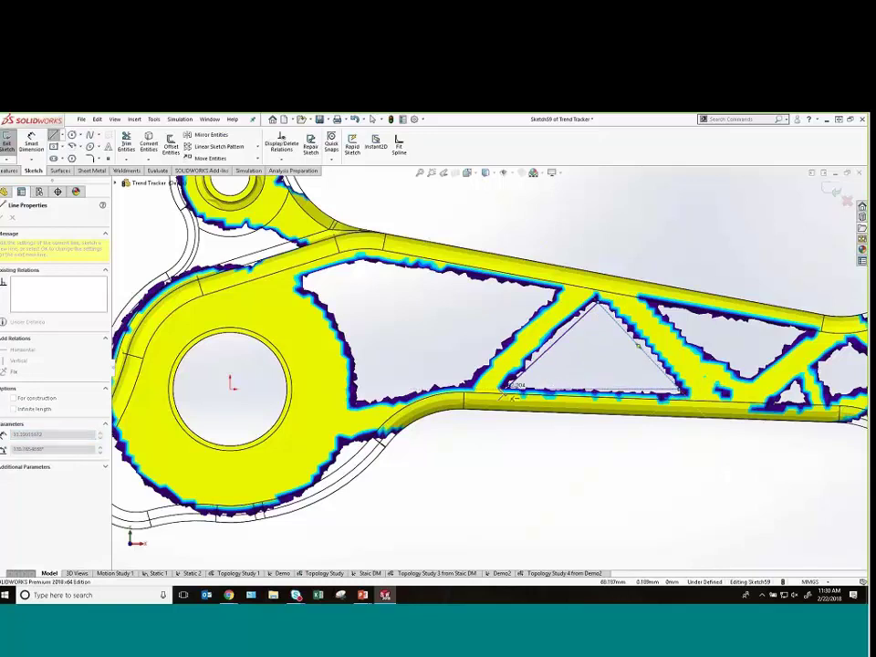
pyautogui.click(509, 385)
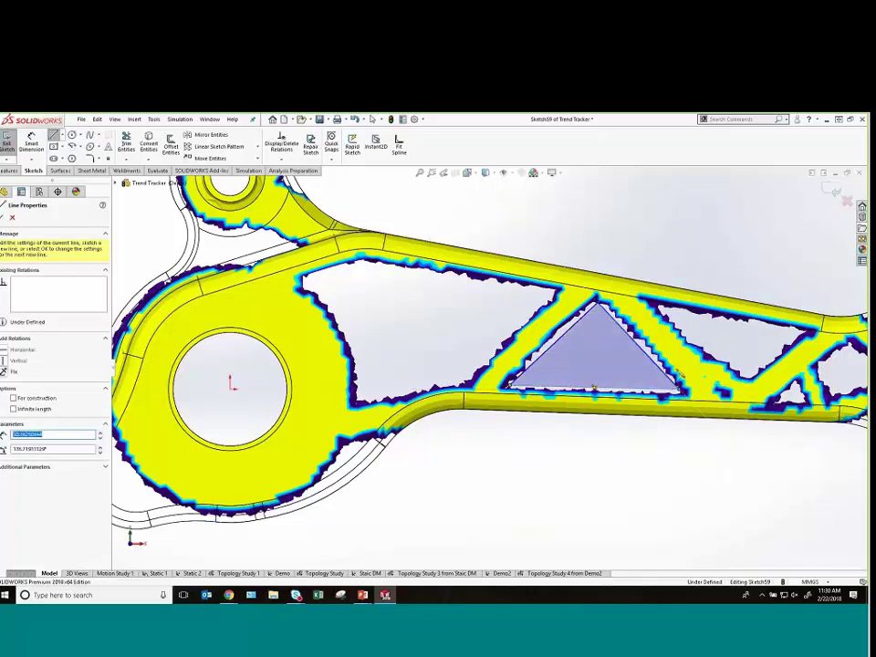
# - Sketch a second closed triangle in the inverted triangular opening beneath the upper rib, toward the small end of the linkage
pyautogui.scroll(3, 602, 338)
pyautogui.scroll(-4, 607, 335)
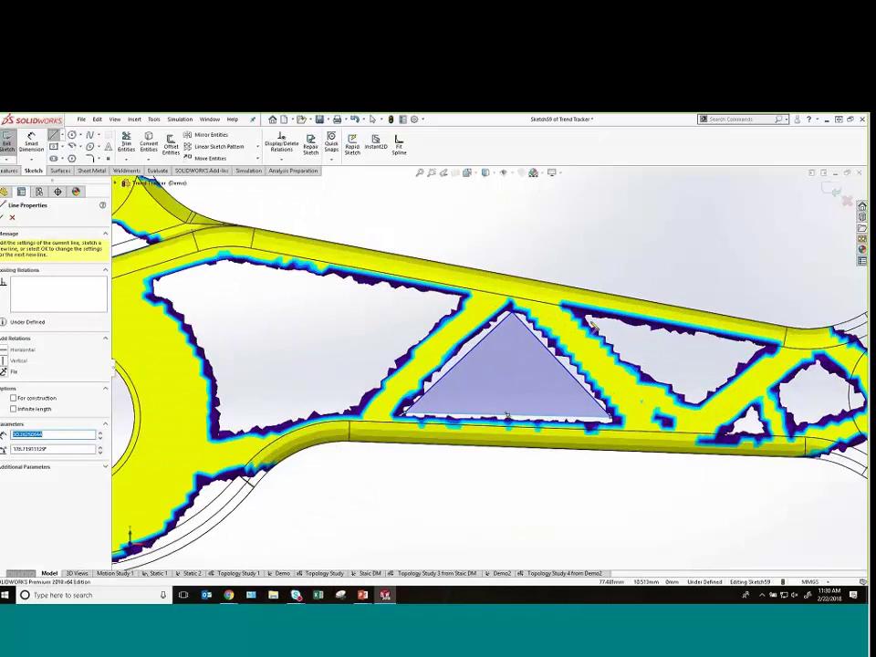
pyautogui.click(589, 321)
pyautogui.click(686, 402)
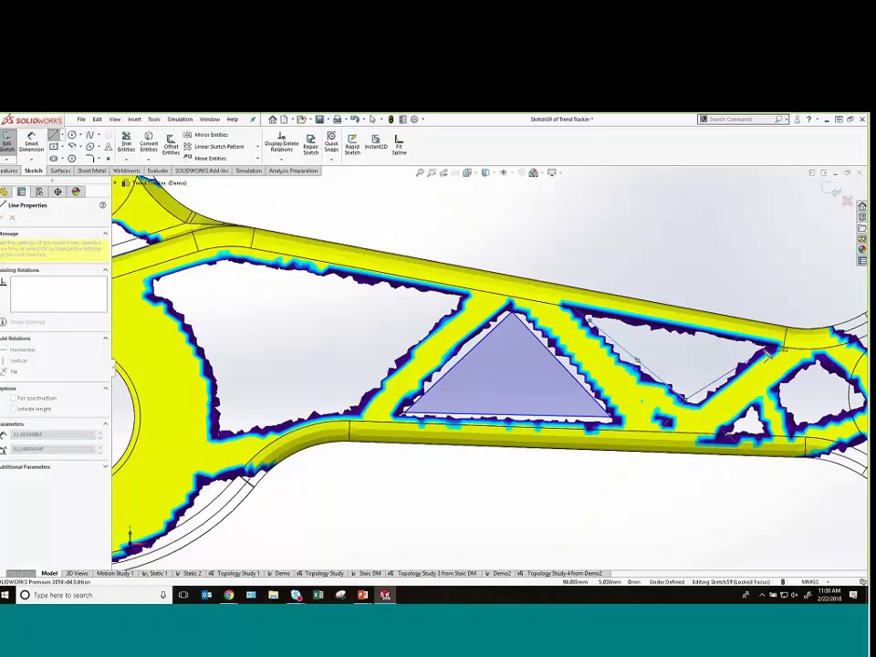
pyautogui.scroll(2, 638, 343)
pyautogui.click(769, 345)
pyautogui.click(589, 320)
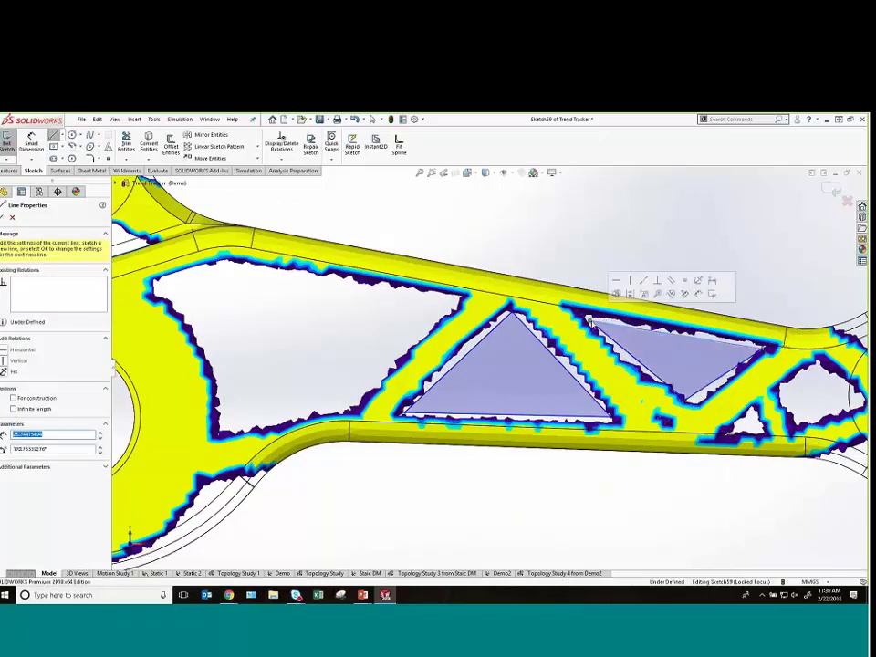
pyautogui.scroll(3, 597, 348)
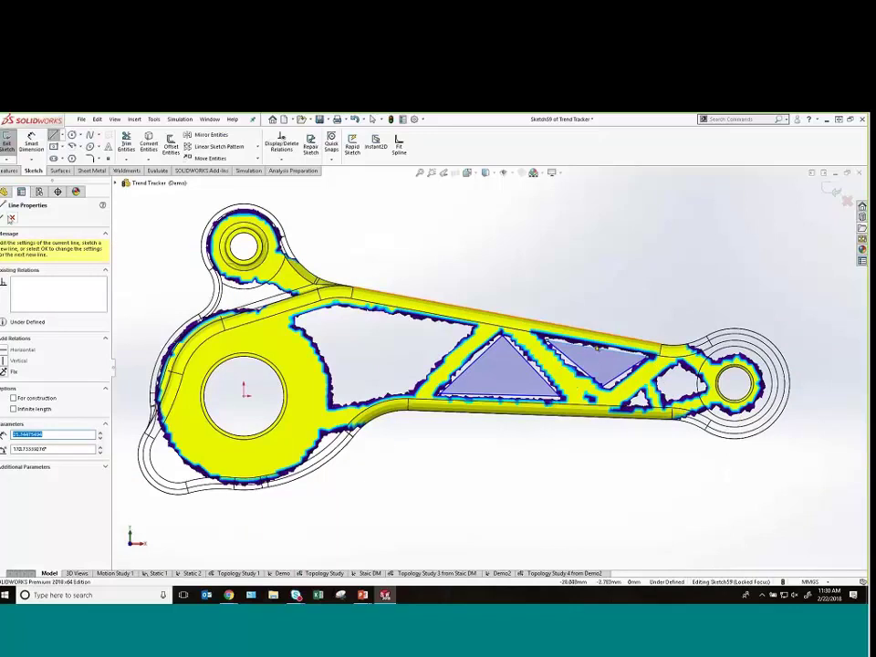
pyautogui.press('Escape')
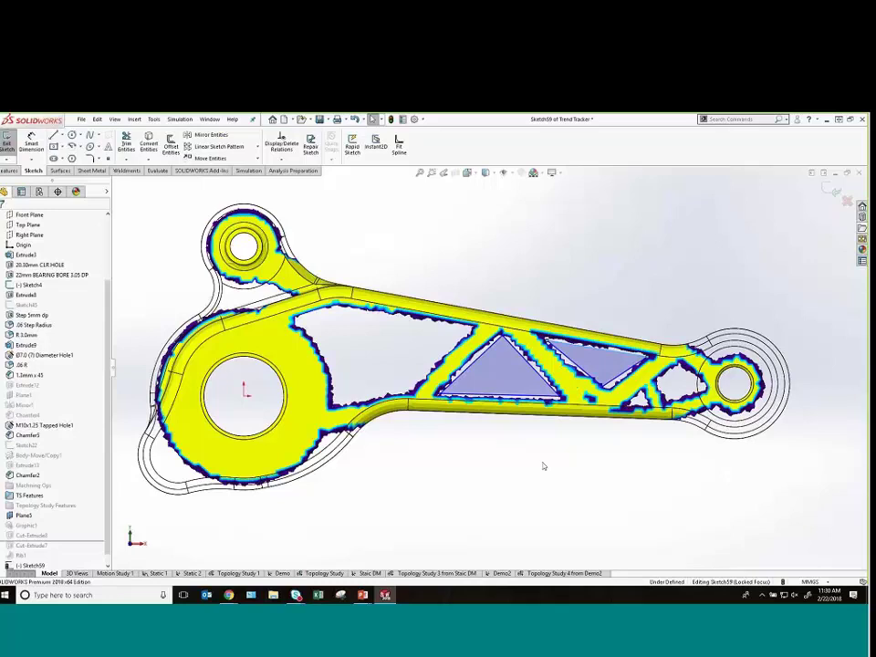
# - Discard the triangle sketch and activate the Demo Machined configuration
pyautogui.click(38, 191)
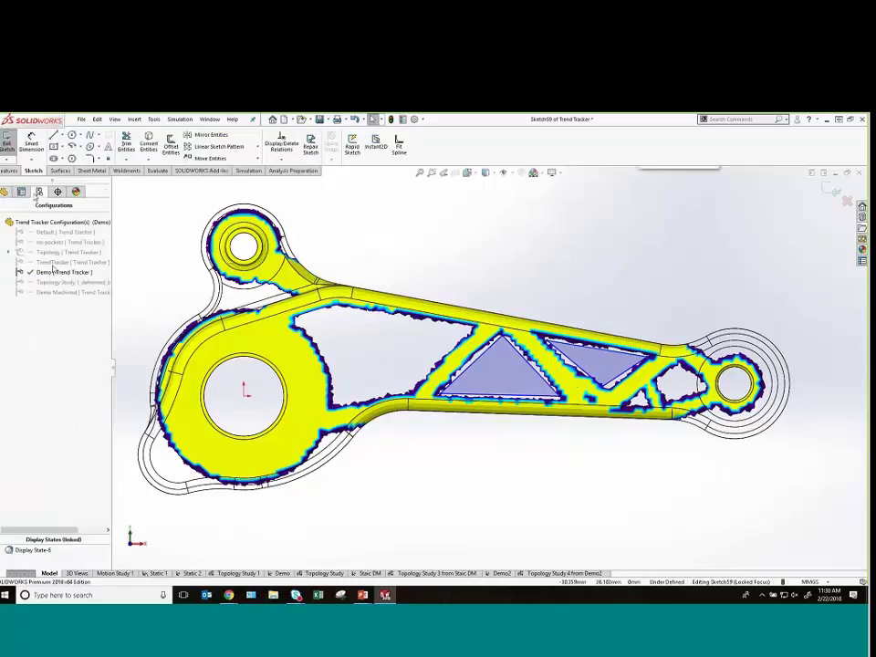
pyautogui.click(68, 292)
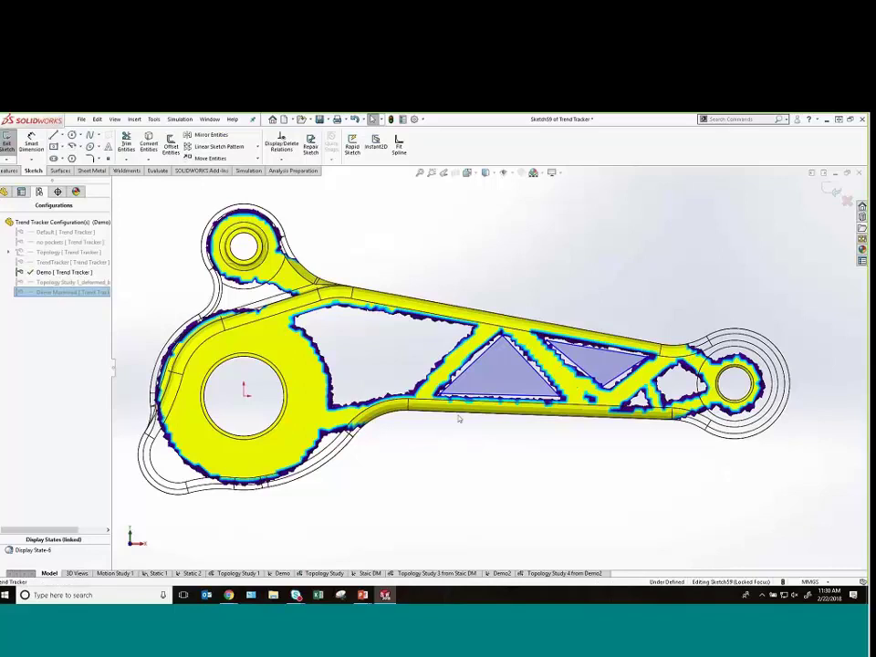
pyautogui.click(847, 200)
pyautogui.click(442, 356)
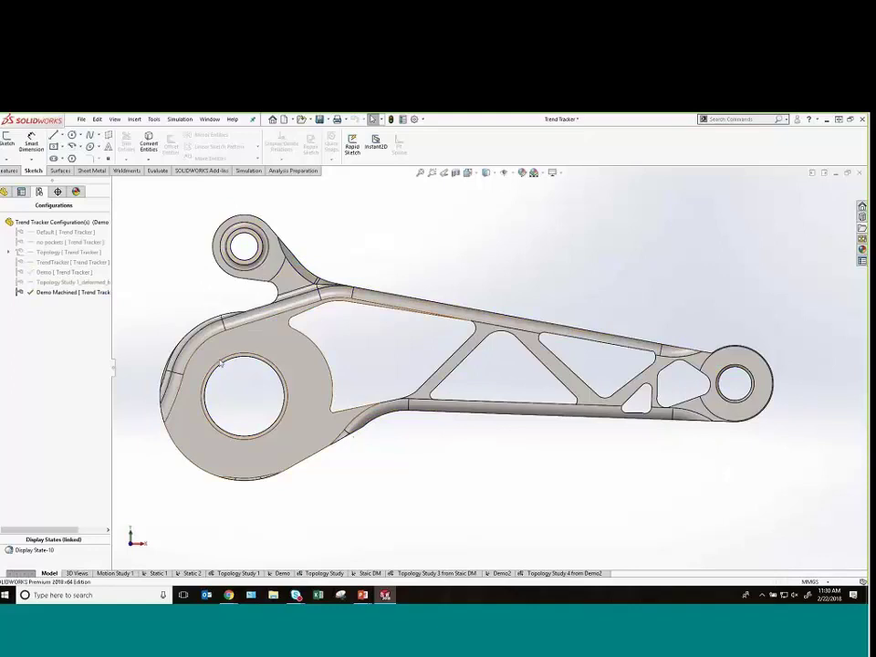
# - Expand Cut-Extrude8 in the feature tree, highlight its sketch to examine the pocket profiles, and inspect the machined linkage from several angles
pyautogui.click(6, 191)
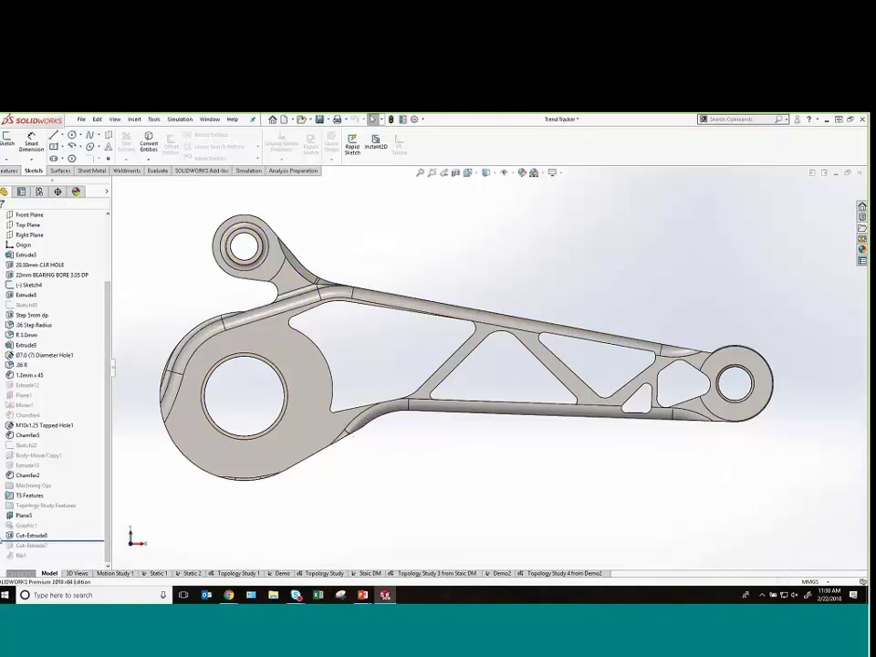
pyautogui.click(4, 535)
pyautogui.click(37, 545)
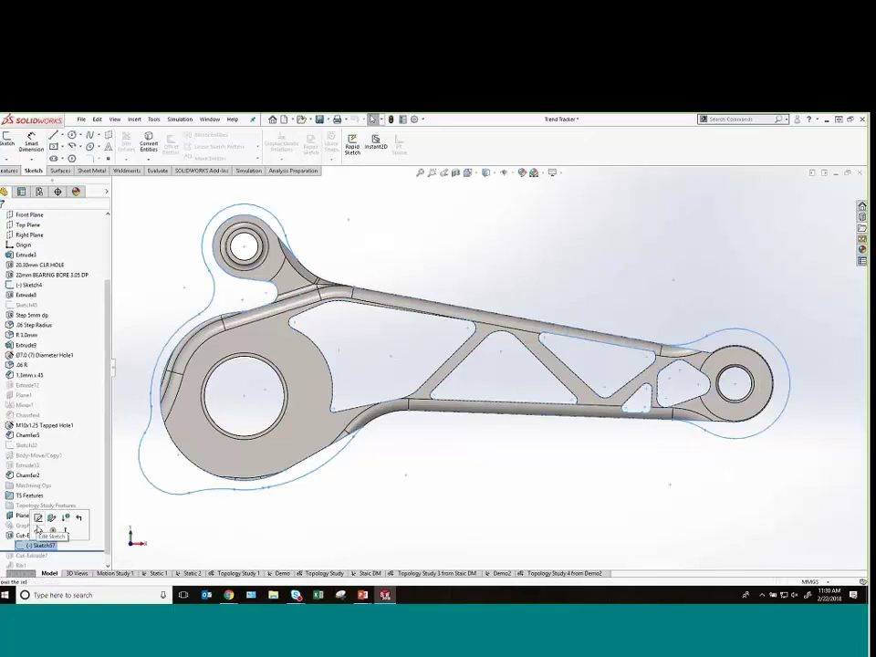
pyautogui.click(447, 438)
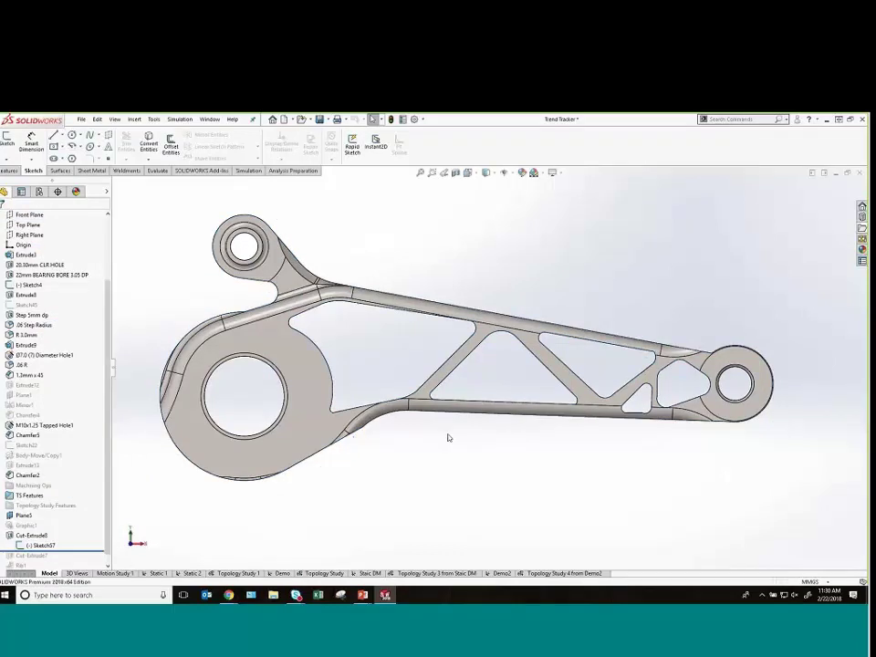
pyautogui.rightClick(37, 545)
pyautogui.click(18, 409)
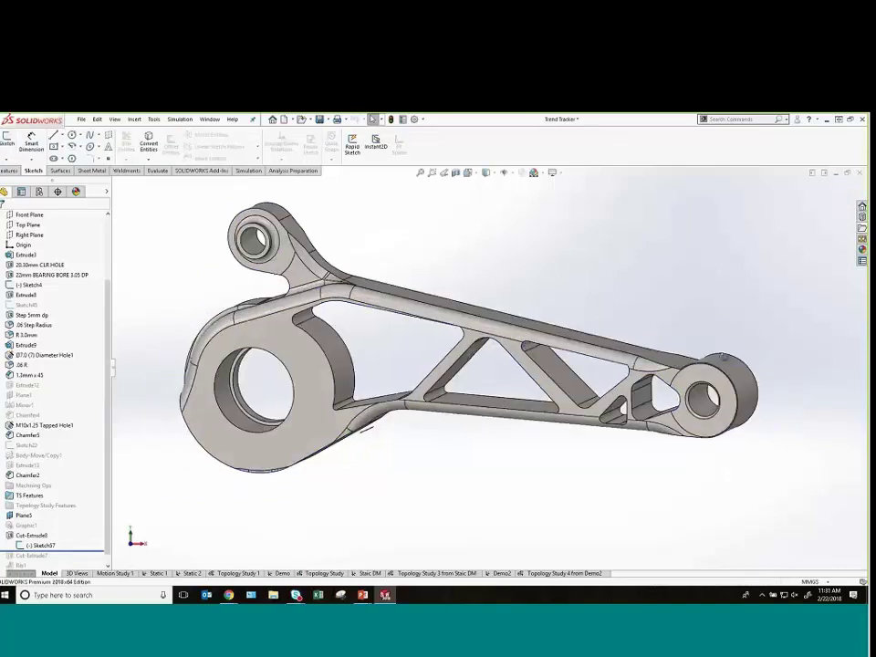
pyautogui.moveTo(721, 357); pyautogui.dragTo(755, 340, button='middle')
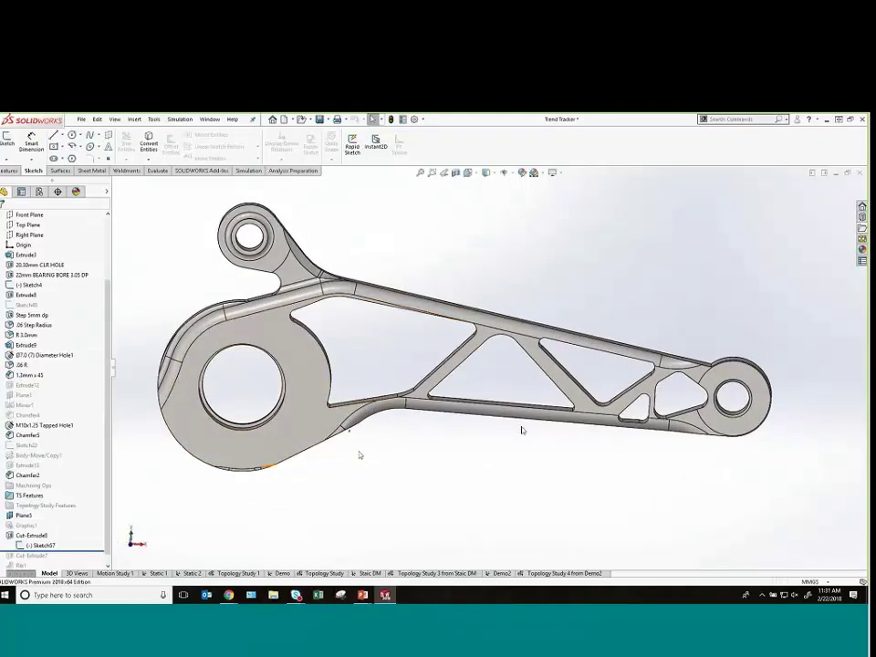
pyautogui.moveTo(581, 458)
pyautogui.mouseDown(button='middle')
pyautogui.moveTo(579, 476)
pyautogui.moveTo(577, 448)
pyautogui.moveTo(593, 466)
pyautogui.mouseUp(button='middle')
pyautogui.scroll(2, 511, 457)
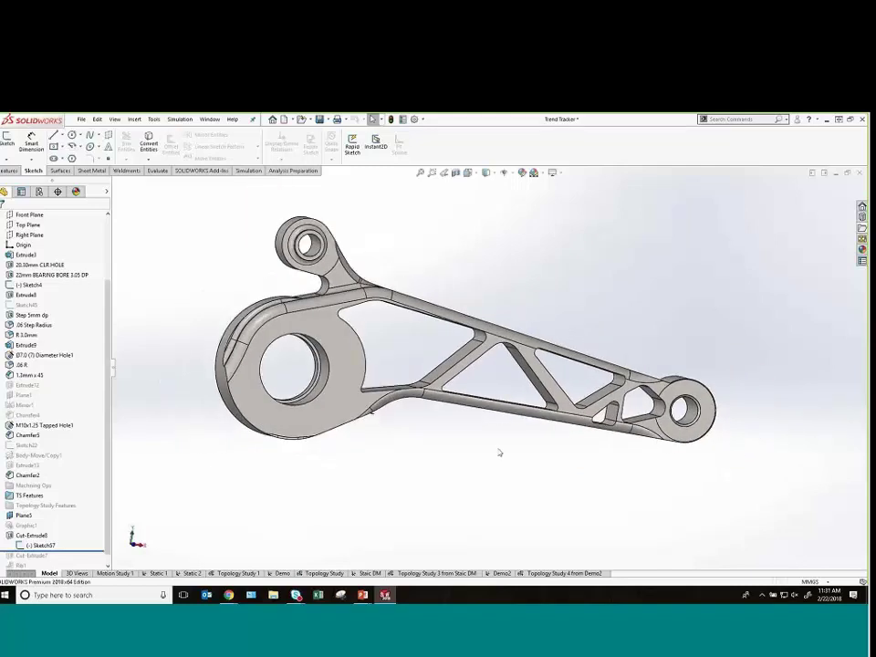
# - Switch to the PowerPoint slideshow and advance to the slide on additive versus subtractive topology studies
pyautogui.hotkey('alt', 'Tab')
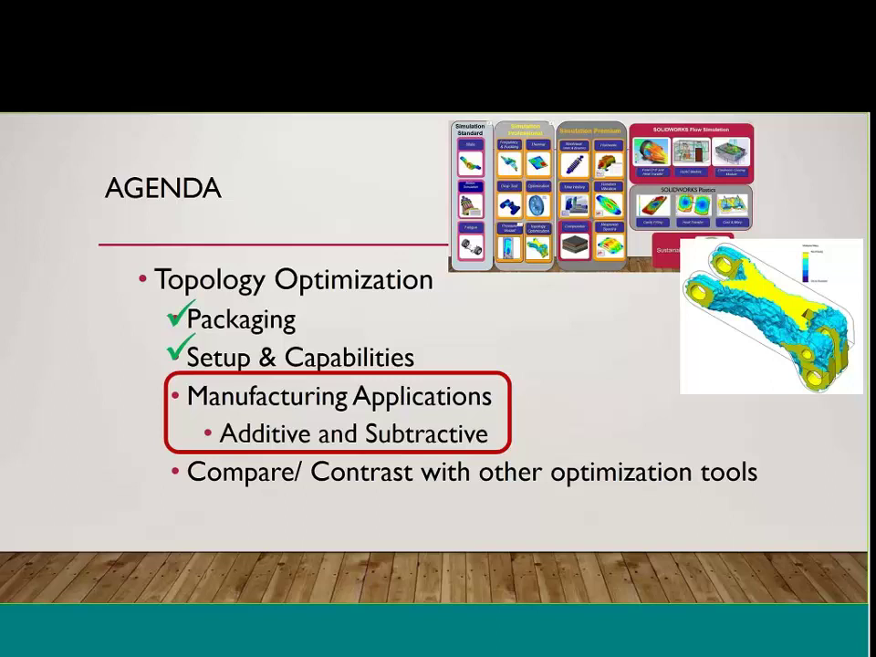
pyautogui.press('Right')
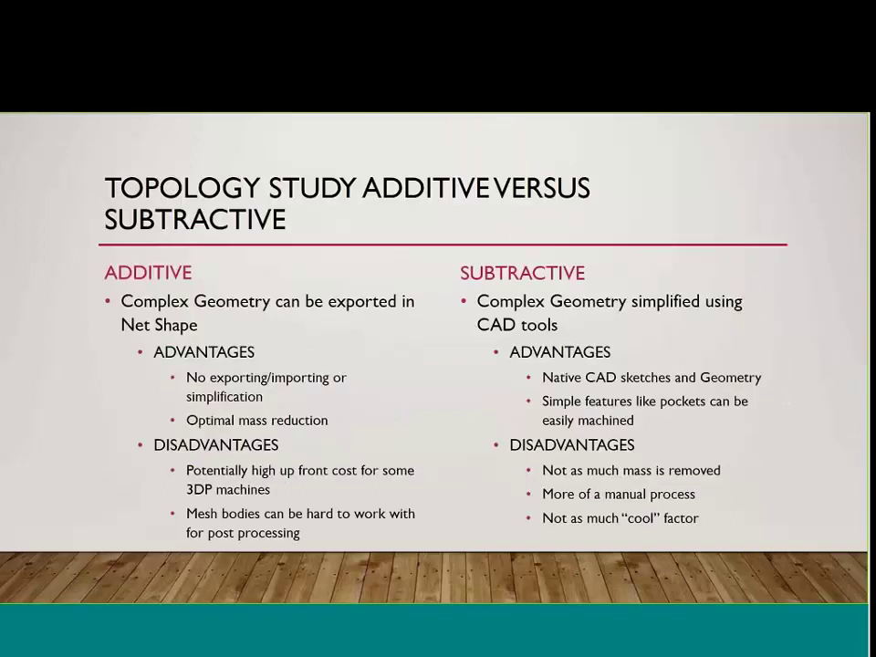